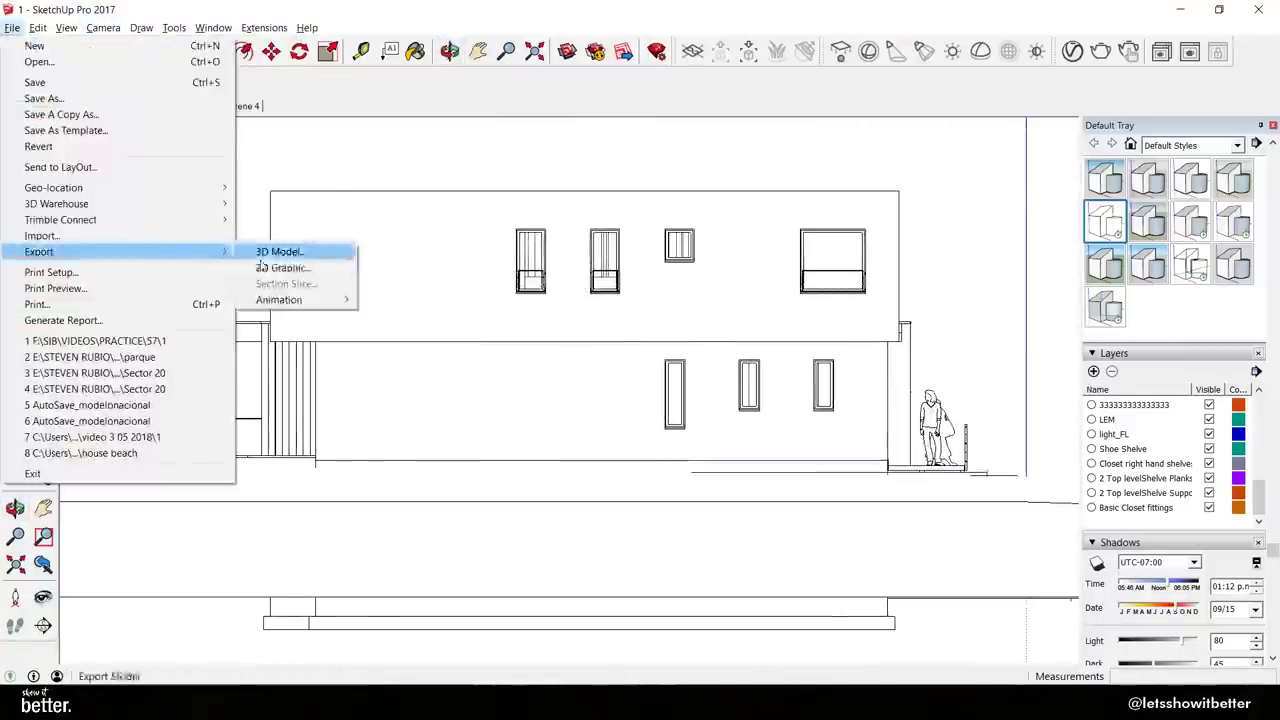
Export the back elevation as a 30 cm wide PDF named back facade and the left elevation as a PDF named left.
{"action": "left_click", "coordinate": [300, 266]}
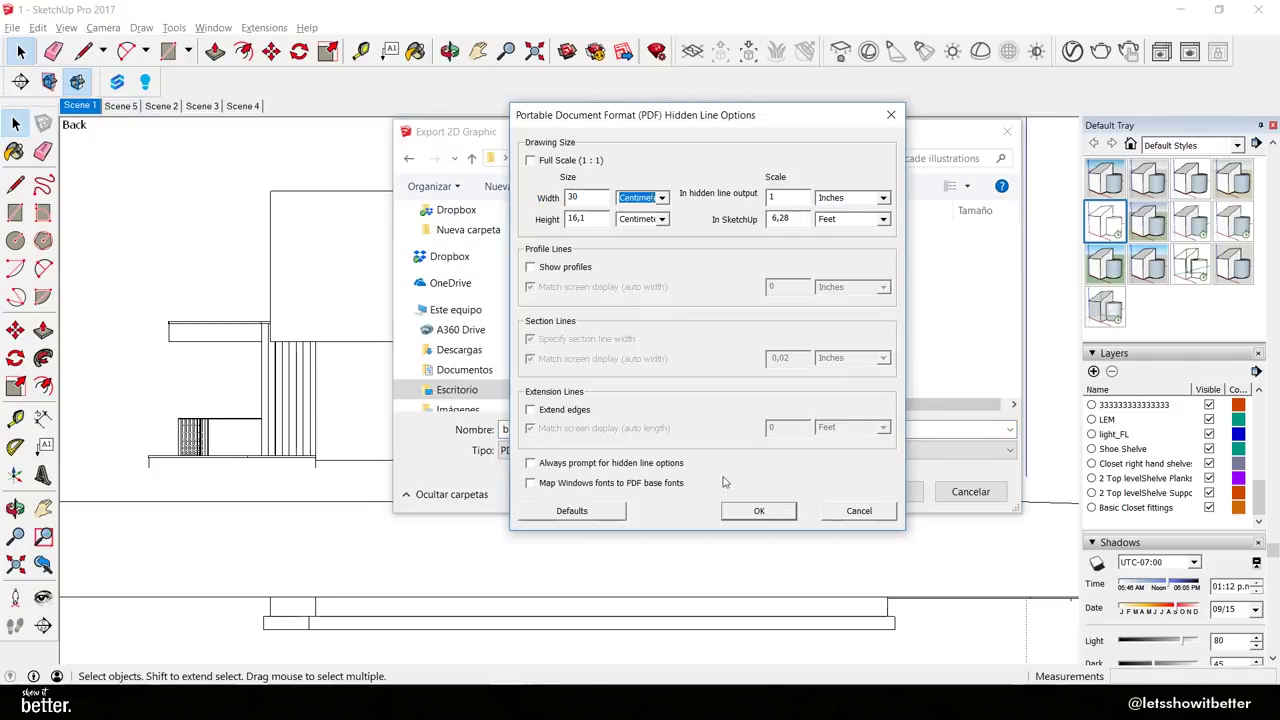
{"action": "key", "text": "Return"}
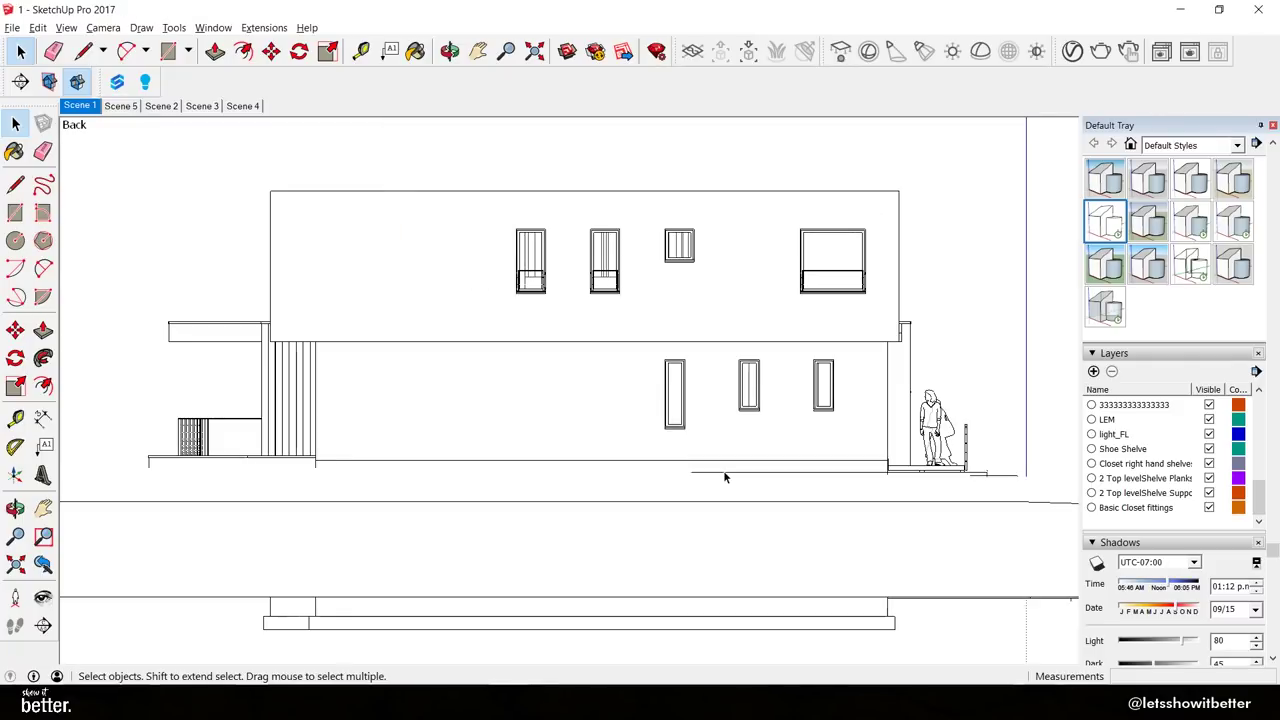
{"action": "left_click", "coordinate": [103, 27]}
{"action": "mouse_move", "coordinate": [140, 77]}
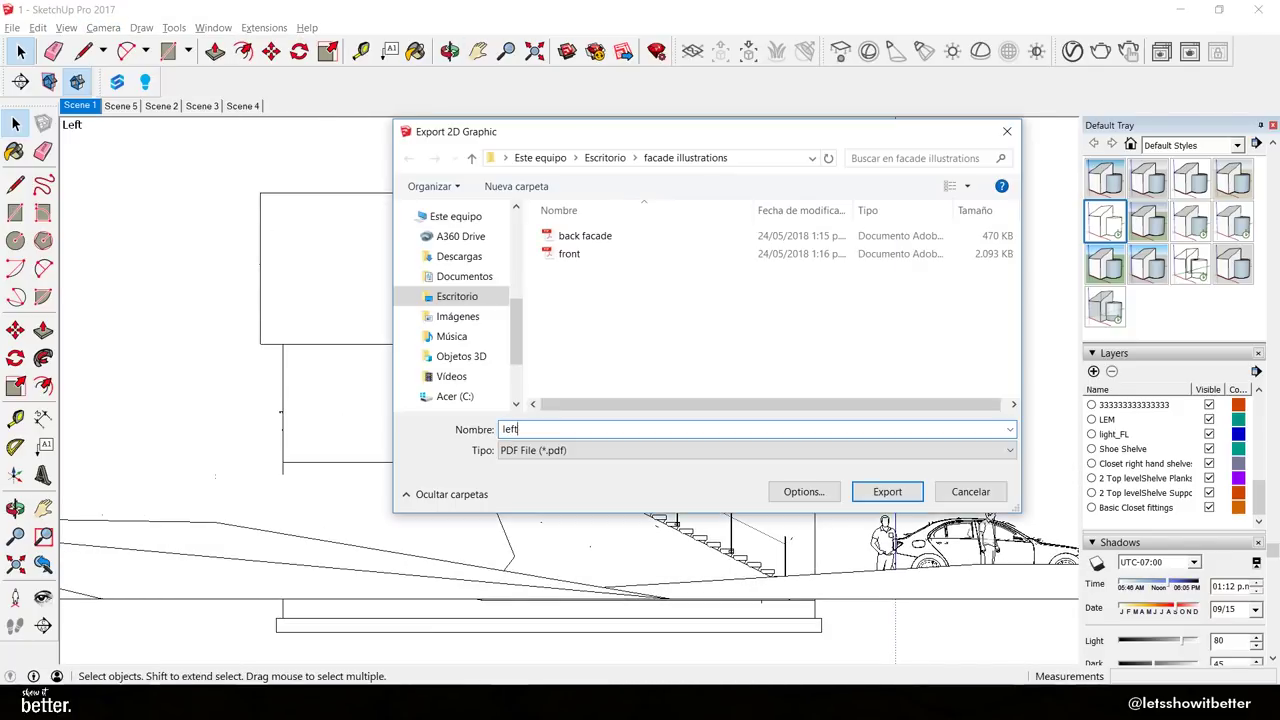
{"action": "left_click", "coordinate": [872, 492]}
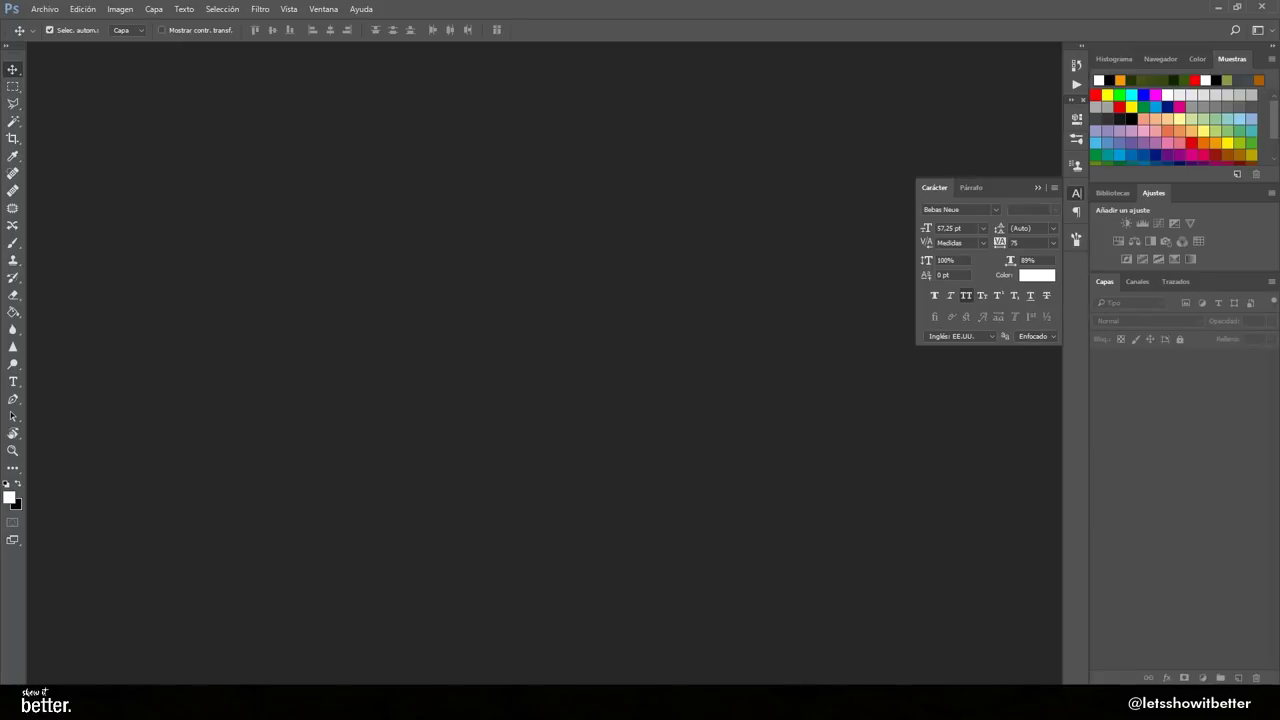
Switch to Photoshop and open the front PDF from the facade illustrations folder as a new document.
{"action": "left_click", "coordinate": [289, 9]}
{"action": "left_click", "coordinate": [780, 213]}
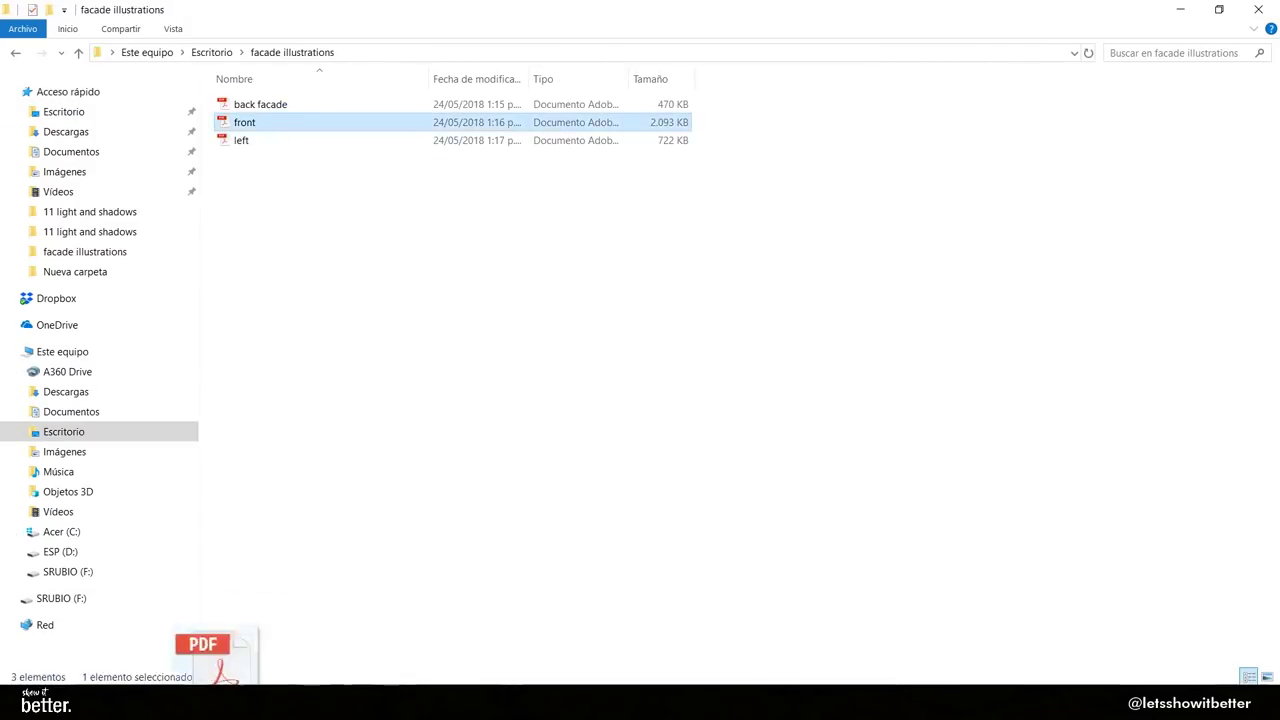
{"action": "left_click_drag", "start_coordinate": [220, 645], "coordinate": [466, 485]}
{"action": "left_click", "coordinate": [799, 396]}
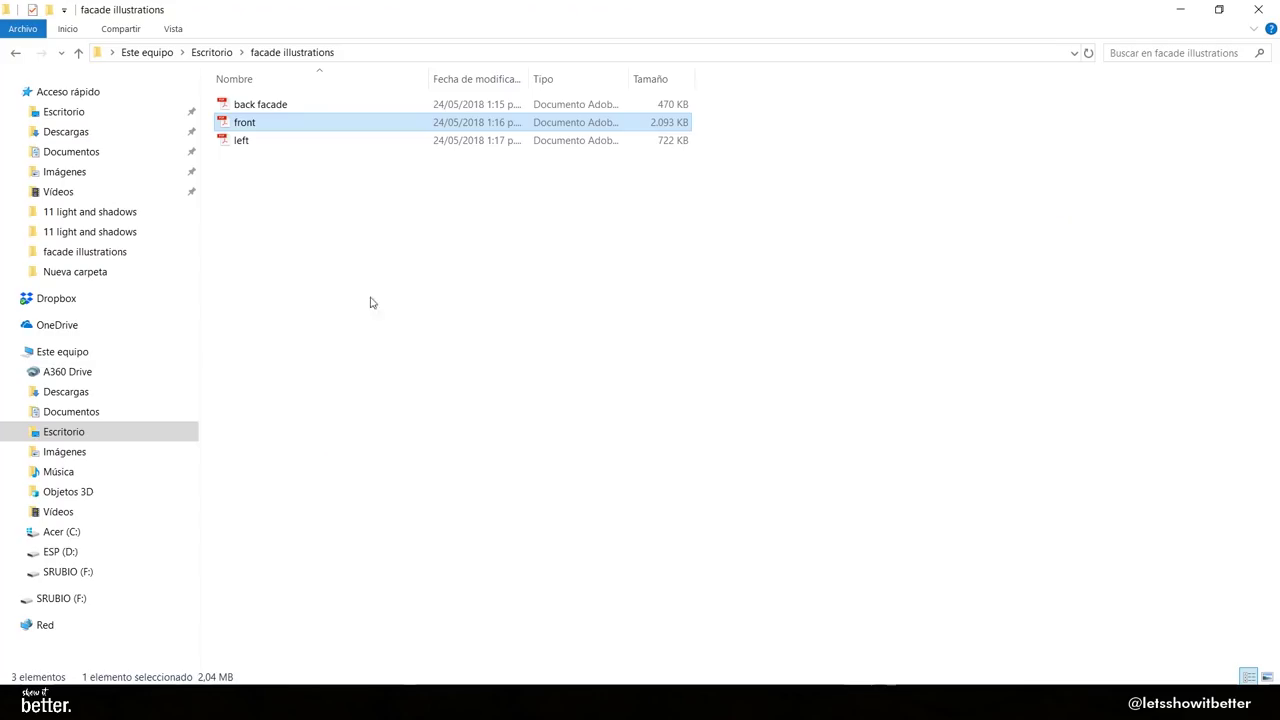
Place the back facade PDF from the facade illustrations folder into the front facade document.
{"action": "left_click", "coordinate": [277, 105]}
{"action": "left_click_drag", "start_coordinate": [277, 111], "coordinate": [620, 366]}
{"action": "key", "text": "Return"}
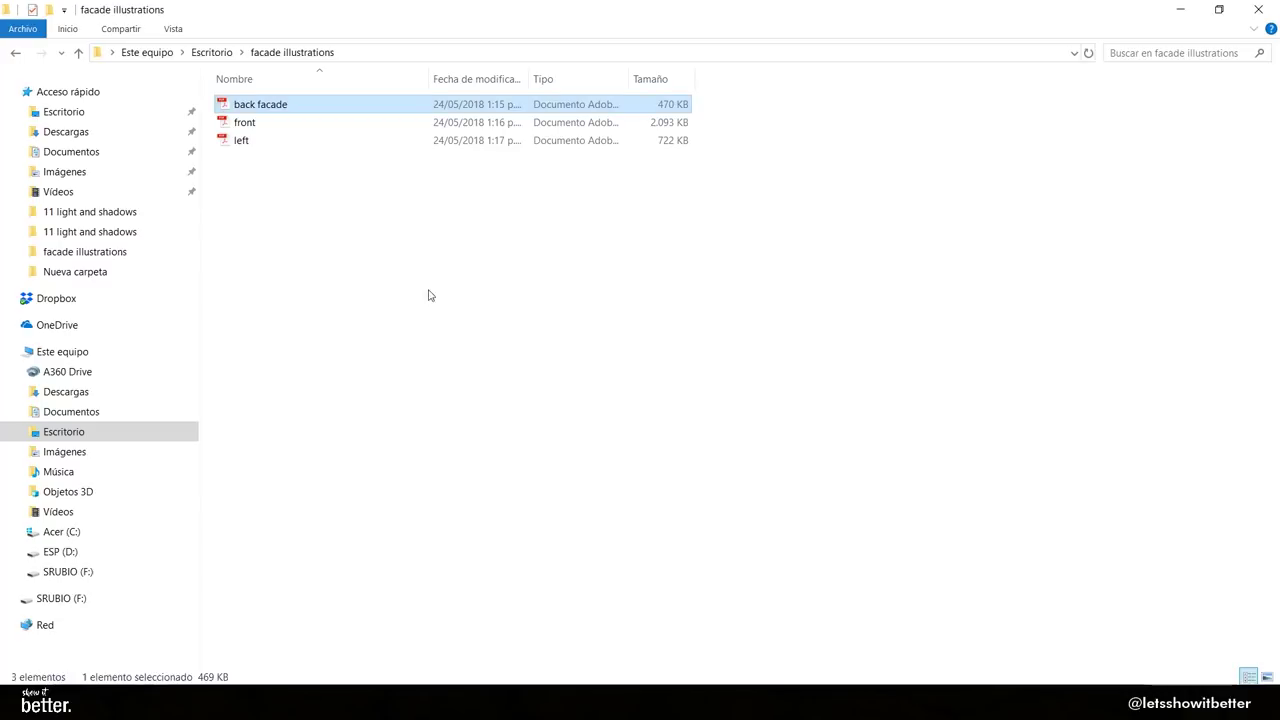
Place the left PDF into the same document as another layer.
{"action": "left_click_drag", "start_coordinate": [241, 140], "coordinate": [281, 345]}
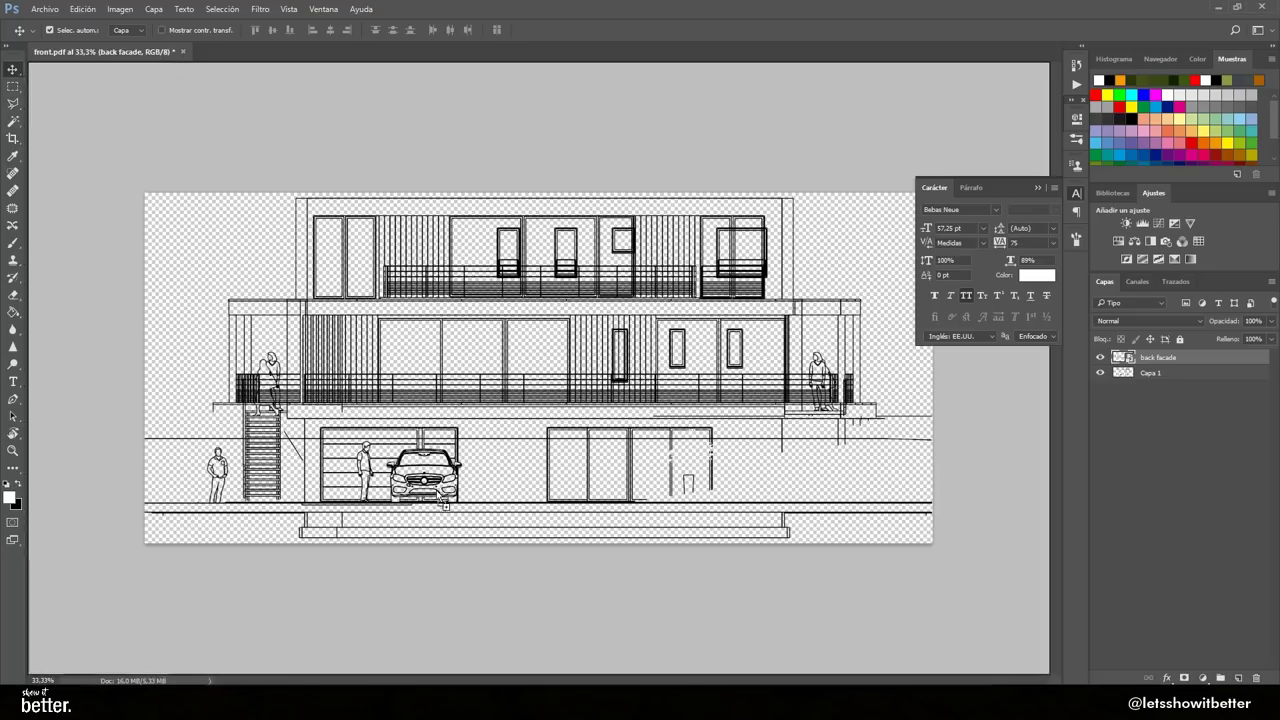
{"action": "left_click_drag", "start_coordinate": [560, 370], "coordinate": [640, 380]}
{"action": "left_click", "coordinate": [772, 404]}
{"action": "key", "text": "Return"}
Extend the canvas downward with the Crop tool to make room for three stacked facades.
{"action": "key", "text": "c"}
{"action": "key", "text": "ctrl+minus"}
{"action": "left_click_drag", "start_coordinate": [538, 452], "coordinate": [538, 618]}
{"action": "key", "text": "Return"}
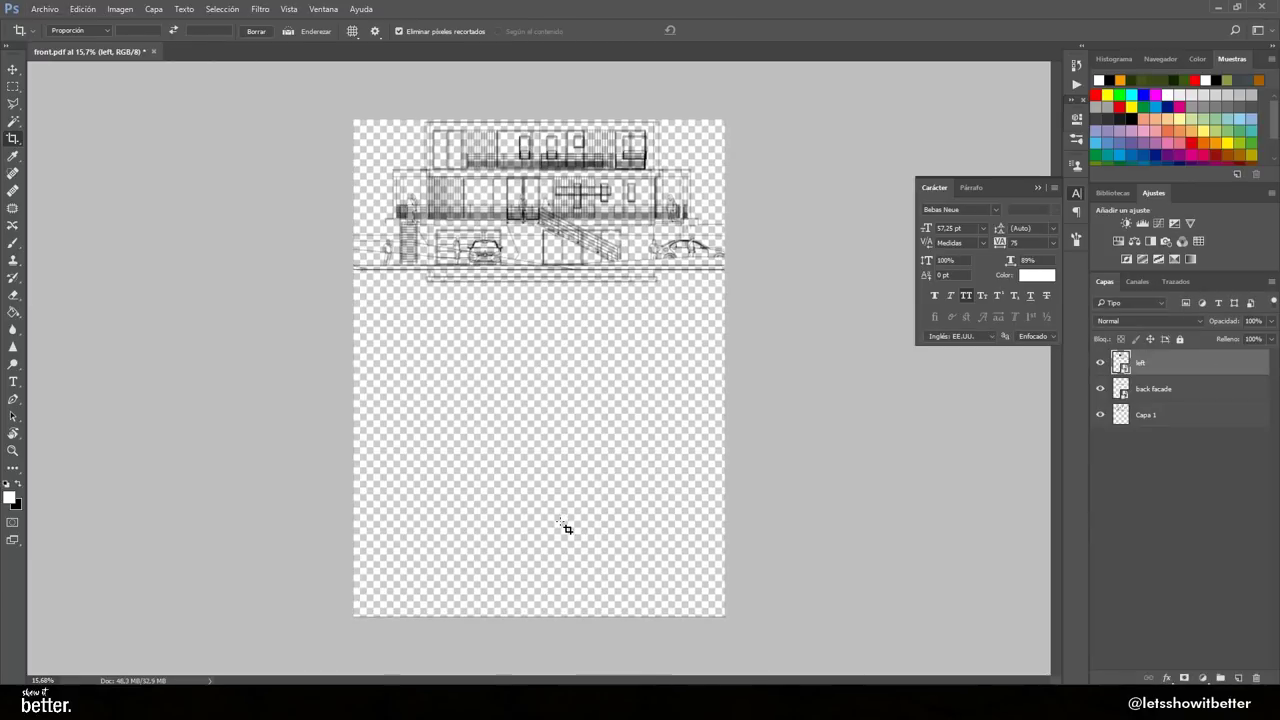
Add a new layer beneath all the facade layers and fill it with white.
{"action": "left_click_drag", "start_coordinate": [1201, 487], "coordinate": [1201, 455]}
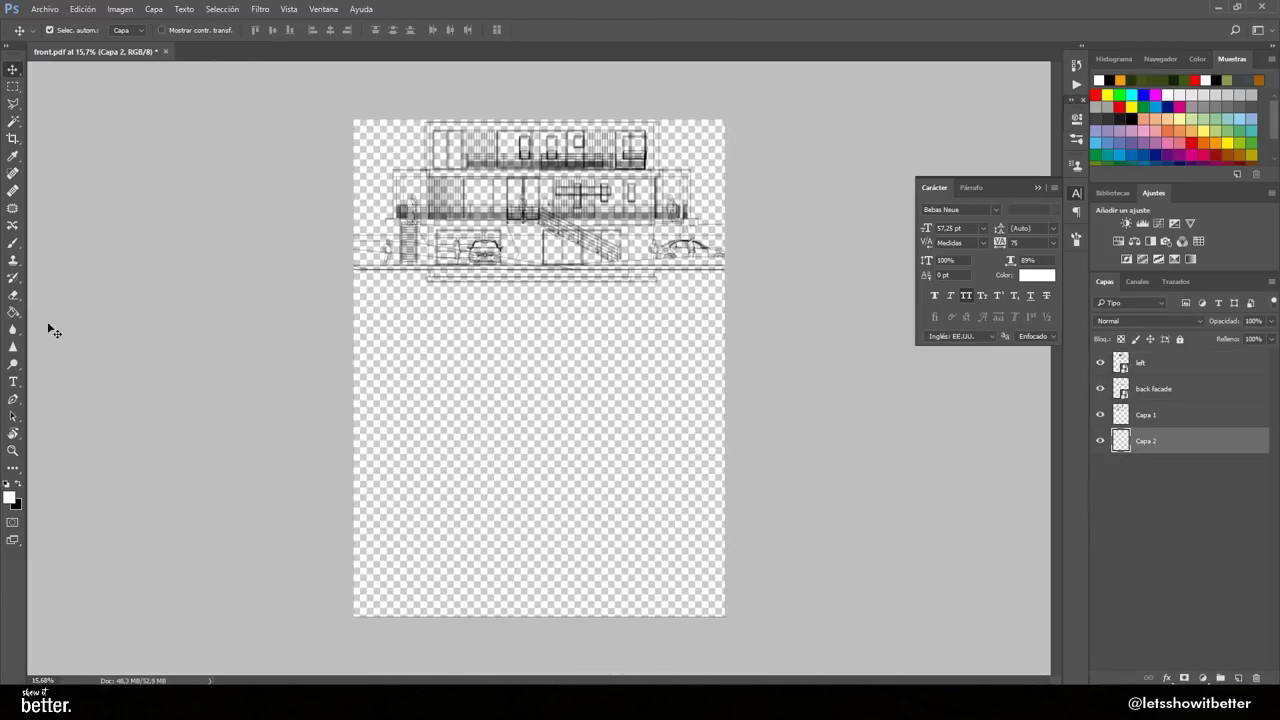
{"action": "left_click", "coordinate": [13, 312]}
{"action": "left_click", "coordinate": [463, 457]}
Move the front facade layer to the bottom of the page, below the other drawings.
{"action": "left_click", "coordinate": [1151, 417]}
{"action": "key", "text": "ctrl+t"}
{"action": "left_click_drag", "start_coordinate": [592, 250], "coordinate": [603, 583]}
{"action": "key", "text": "Return"}
Move the back facade layer to the middle of the page, between the left and front facades.
{"action": "left_click", "coordinate": [610, 230]}
{"action": "key", "text": "ctrl+t"}
{"action": "left_click_drag", "start_coordinate": [610, 230], "coordinate": [632, 391]}
{"action": "key", "text": "Return"}
Enlarge the canvas on all four sides with the Crop tool to create margins around the facades.
{"action": "key", "text": "c"}
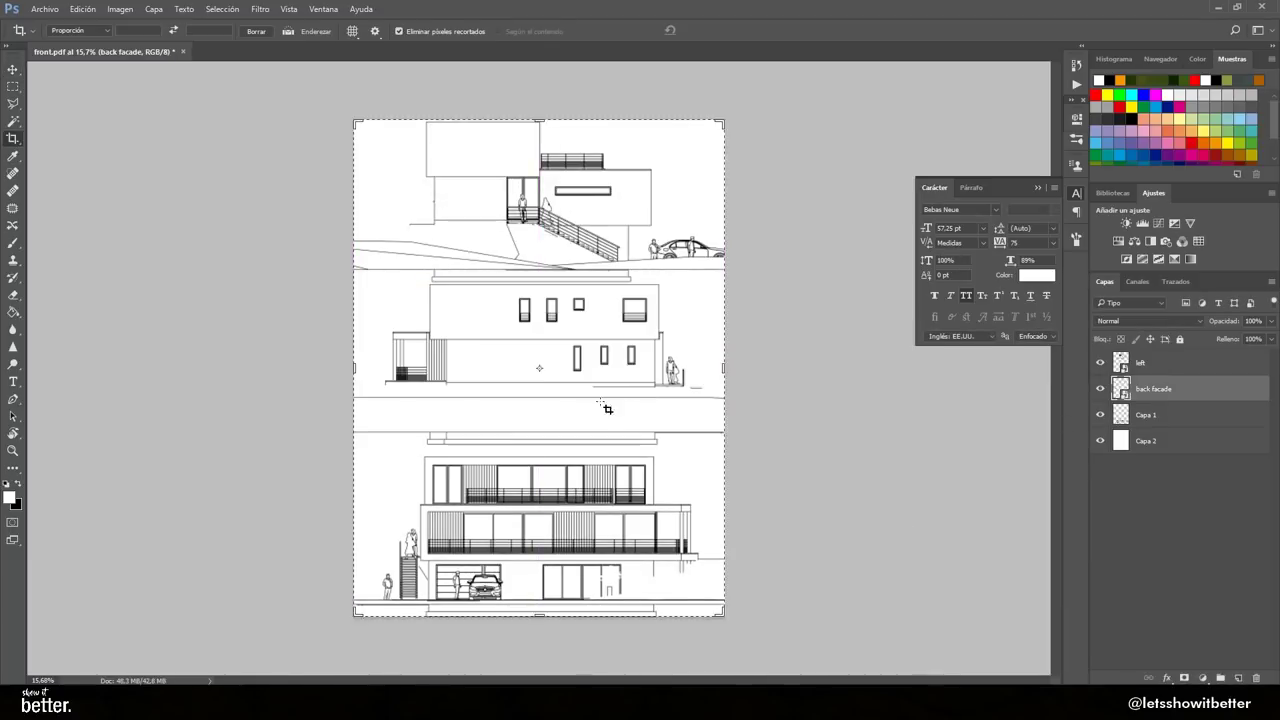
{"action": "scroll", "coordinate": [606, 406], "scroll_direction": "down", "scroll_amount": 2}
{"action": "left_click_drag", "start_coordinate": [539, 163], "coordinate": [539, 135]}
{"action": "left_click_drag", "start_coordinate": [540, 601], "coordinate": [540, 654]}
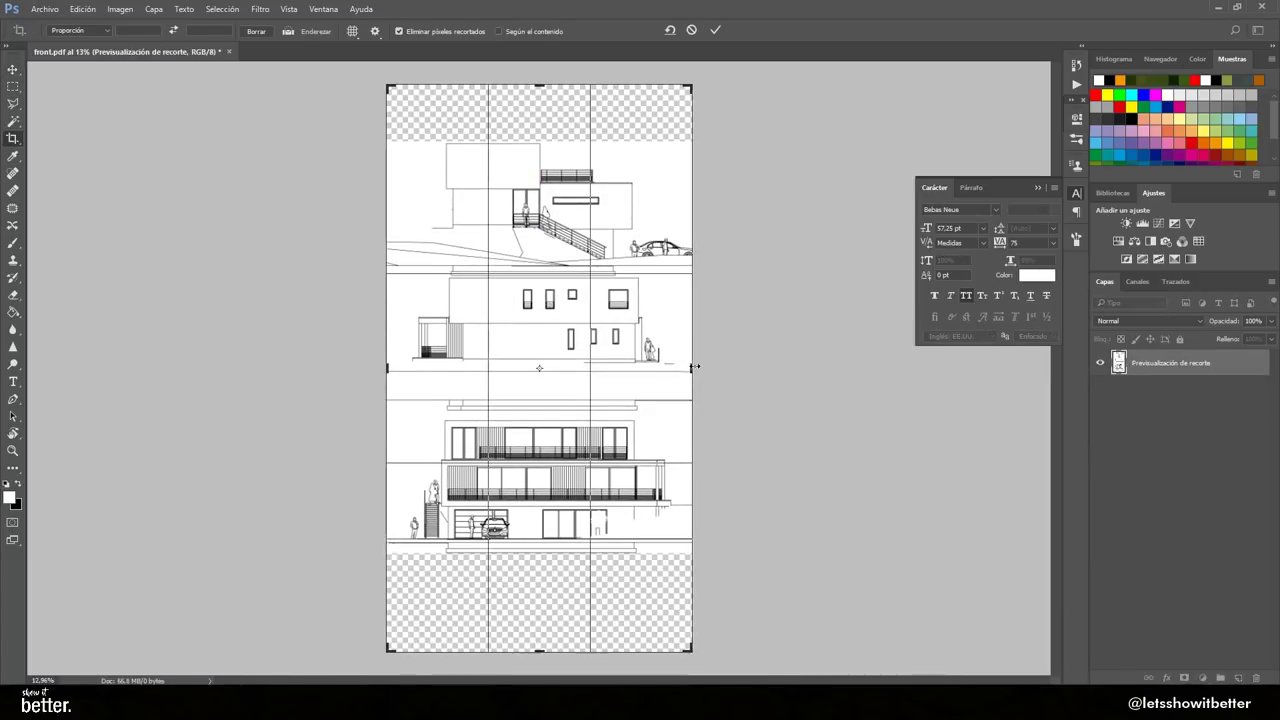
{"action": "left_click_drag", "start_coordinate": [692, 368], "coordinate": [717, 369]}
{"action": "left_click_drag", "start_coordinate": [363, 369], "coordinate": [332, 369]}
{"action": "key", "text": "Return"}
Stretch the white background layer with Free Transform so it covers the whole enlarged canvas.
{"action": "key", "text": "v"}
{"action": "left_click_drag", "start_coordinate": [444, 480], "coordinate": [381, 588]}
{"action": "key", "text": "ctrl+t"}
{"action": "left_click_drag", "start_coordinate": [635, 250], "coordinate": [749, 83]}
{"action": "key", "text": "Return"}
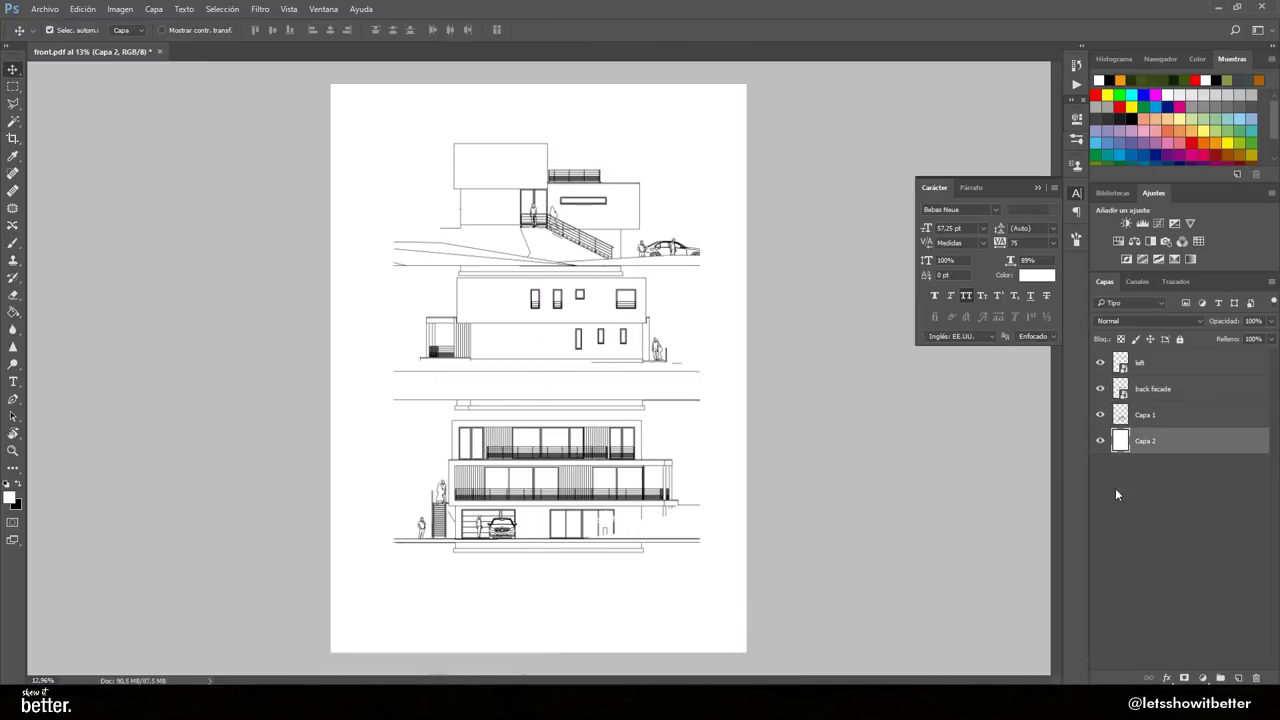
Move the front facade layer further down and slightly left with Free Transform.
{"action": "left_click", "coordinate": [1177, 417]}
{"action": "key", "text": "ctrl+t"}
{"action": "left_click_drag", "start_coordinate": [600, 484], "coordinate": [585, 538]}
{"action": "left_click_drag", "start_coordinate": [600, 524], "coordinate": [606, 530]}
{"action": "key", "text": "Return"}
Move the back facade layer down to space it evenly between the left and front facades.
{"action": "left_click", "coordinate": [1160, 388]}
{"action": "key", "text": "ctrl+t"}
{"action": "left_click_drag", "start_coordinate": [580, 371], "coordinate": [583, 405]}
{"action": "key", "text": "Return"}
{"action": "left_click", "coordinate": [656, 543]}
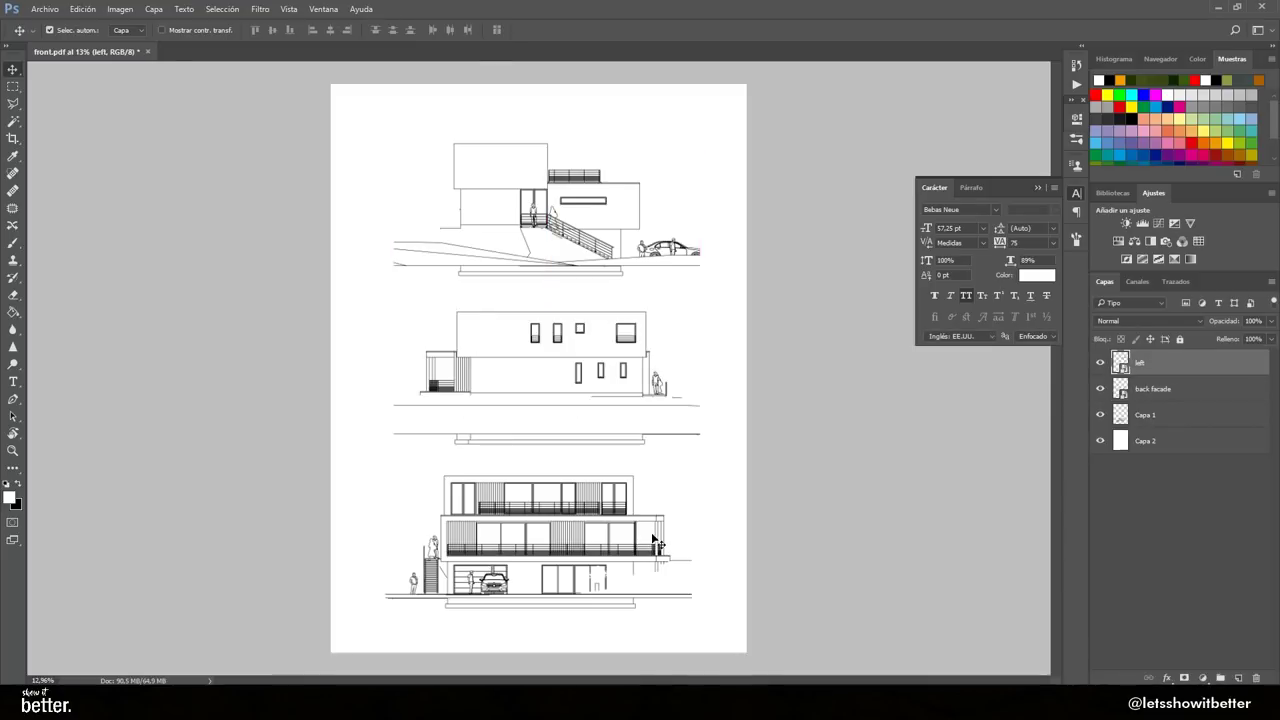
Group the three facade layers as base and give the group a violet colour label.
{"action": "left_click", "coordinate": [1160, 414], "text": "shift"}
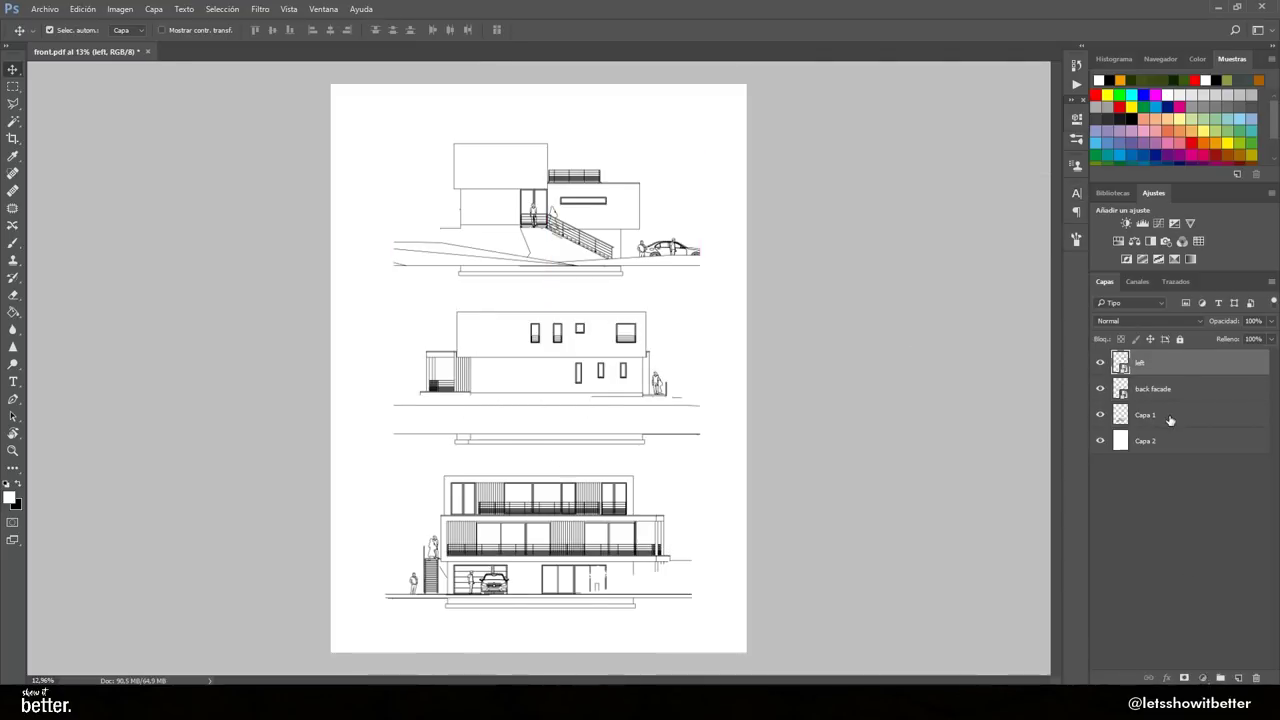
{"action": "key", "text": "ctrl+g"}
{"action": "right_click", "coordinate": [1106, 362]}
{"action": "left_click", "coordinate": [1120, 503]}
Rename the white background layer as bg, lock it, and check it by toggling its visibility.
{"action": "double_click", "coordinate": [1147, 378]}
{"action": "left_click", "coordinate": [1180, 339]}
{"action": "left_click", "coordinate": [1100, 378]}
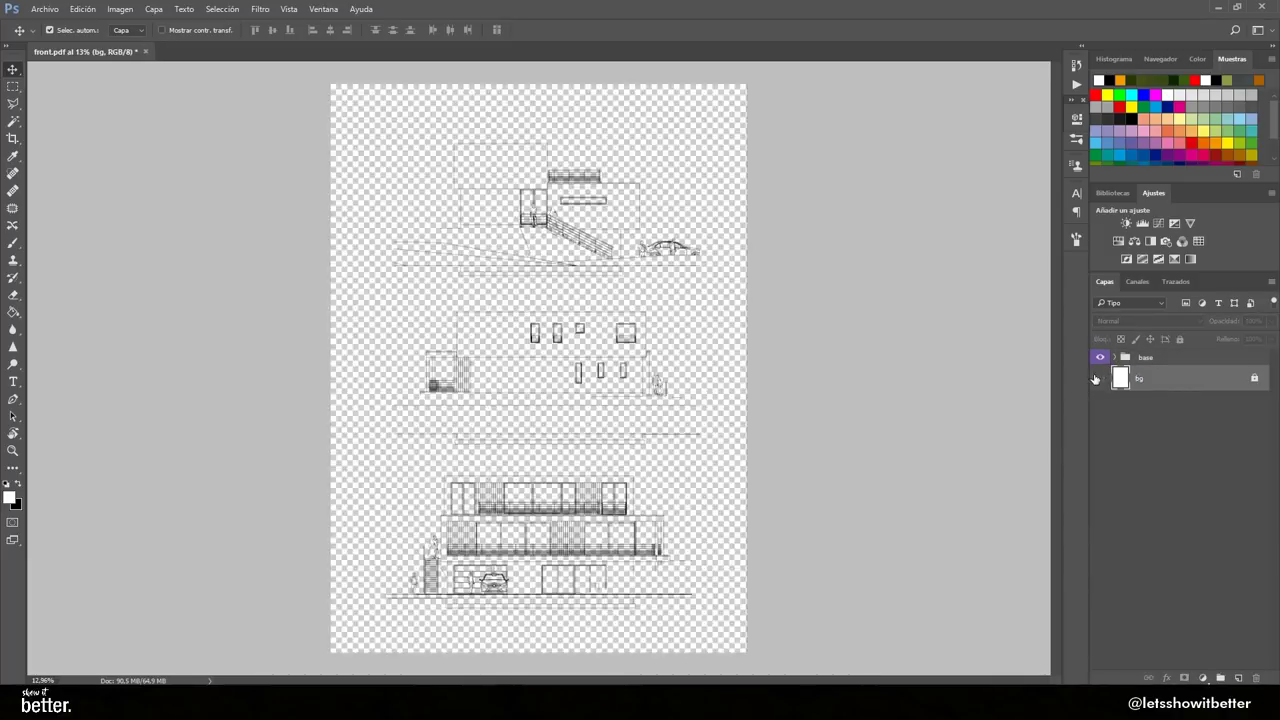
{"action": "left_click", "coordinate": [1100, 378]}
Expand the base group and rename the front facade's layer Capa 1 as front.
{"action": "left_click", "coordinate": [1119, 359]}
{"action": "left_click", "coordinate": [1115, 358]}
{"action": "left_click", "coordinate": [1100, 430]}
{"action": "left_click", "coordinate": [1100, 430]}
{"action": "double_click", "coordinate": [1156, 430]}
{"action": "type", "text": "front"}
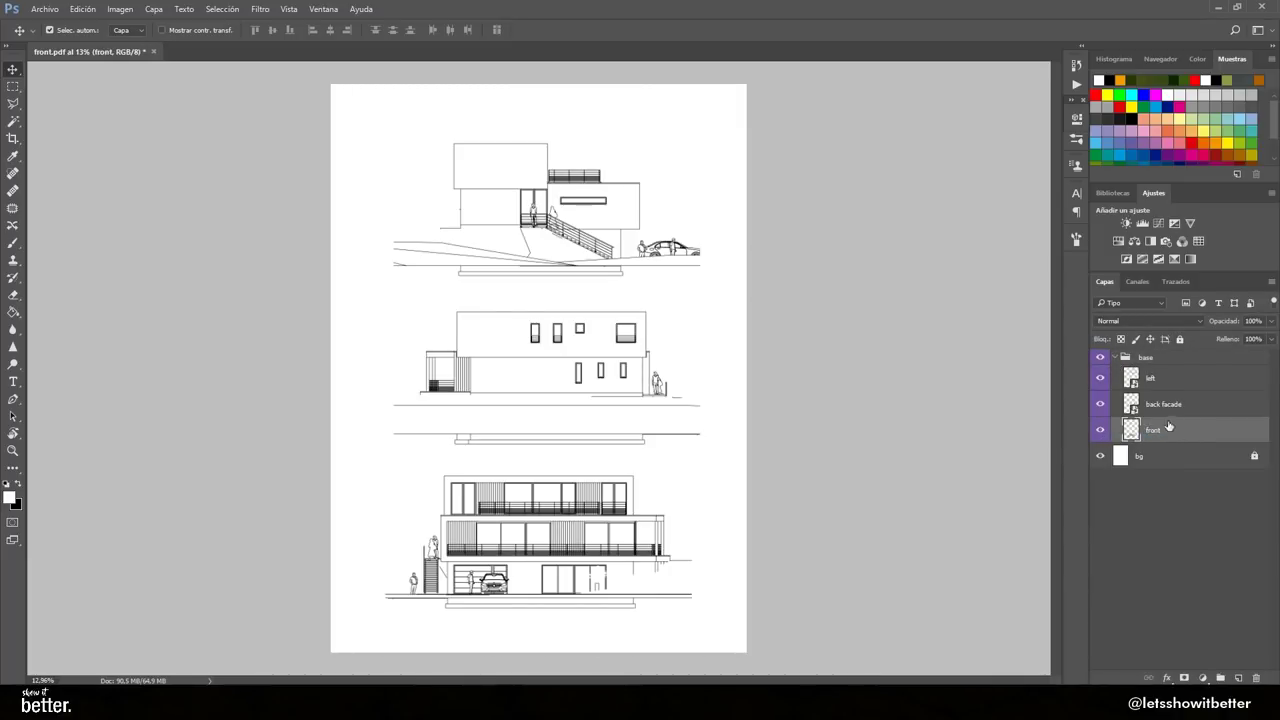
Rasterize the left and back facade smart object layers.
{"action": "left_click", "coordinate": [1165, 405]}
{"action": "left_click", "coordinate": [1165, 382], "text": "shift"}
{"action": "right_click", "coordinate": [1166, 383]}
{"action": "left_click", "coordinate": [1060, 372]}
{"action": "left_click", "coordinate": [1122, 503]}
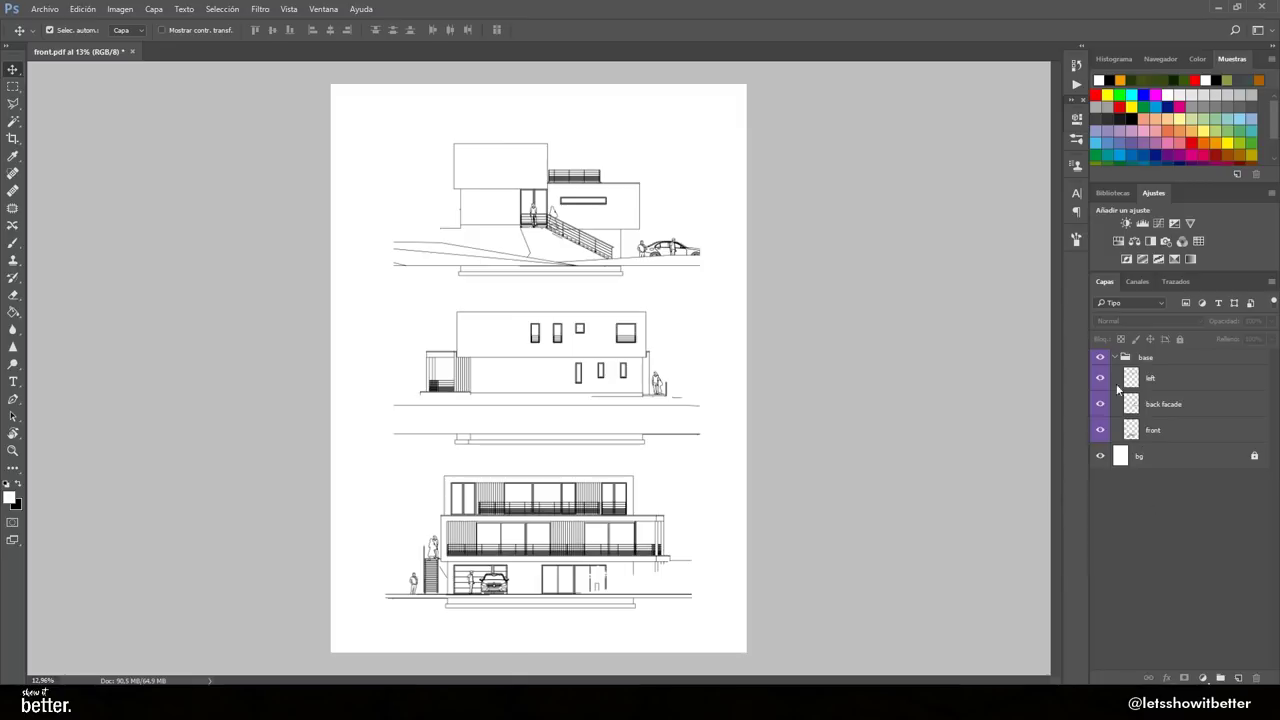
{"action": "scroll", "coordinate": [580, 378], "scroll_direction": "down", "scroll_amount": 2}
{"action": "scroll", "coordinate": [574, 340], "scroll_direction": "up", "scroll_amount": 8}
{"action": "scroll", "coordinate": [574, 340], "scroll_direction": "down", "scroll_amount": 6}
{"action": "scroll", "coordinate": [566, 150], "scroll_direction": "up", "scroll_amount": 5}
{"action": "scroll", "coordinate": [591, 280], "scroll_direction": "down", "scroll_amount": 4}
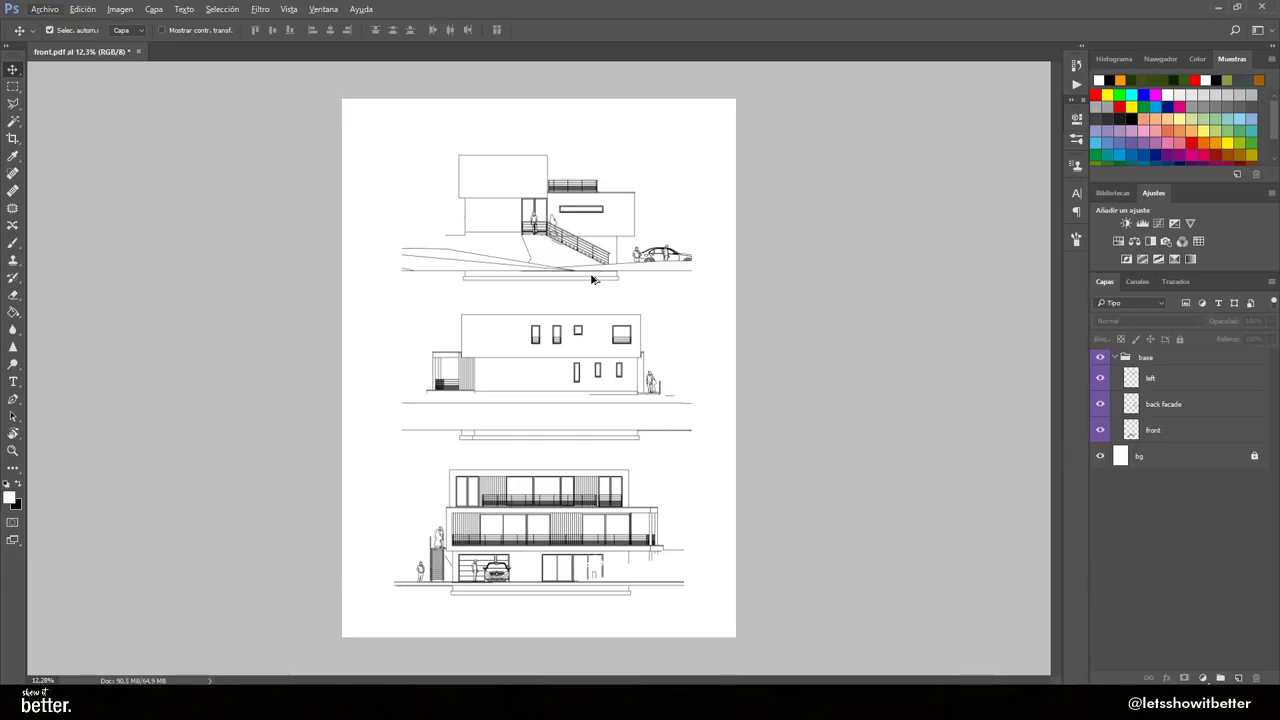
Switch to the browser and examine the previews of the paper texture image results for a suitable paper.
{"action": "key", "text": "alt+Tab"}
{"action": "left_click", "coordinate": [94, 337]}
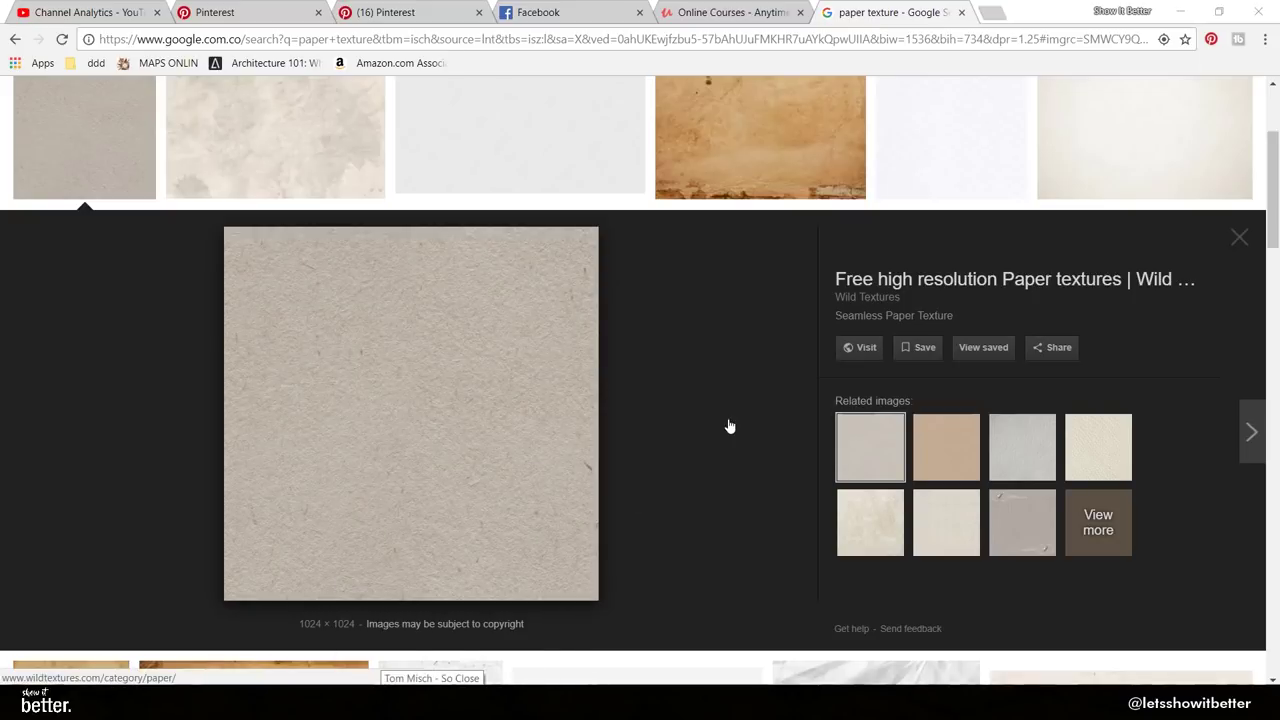
{"action": "key", "text": "Right"}
{"action": "key", "text": "Right"}
{"action": "key", "text": "Right"}
{"action": "key", "text": "Right"}
{"action": "key", "text": "Right"}
{"action": "key", "text": "Right"}
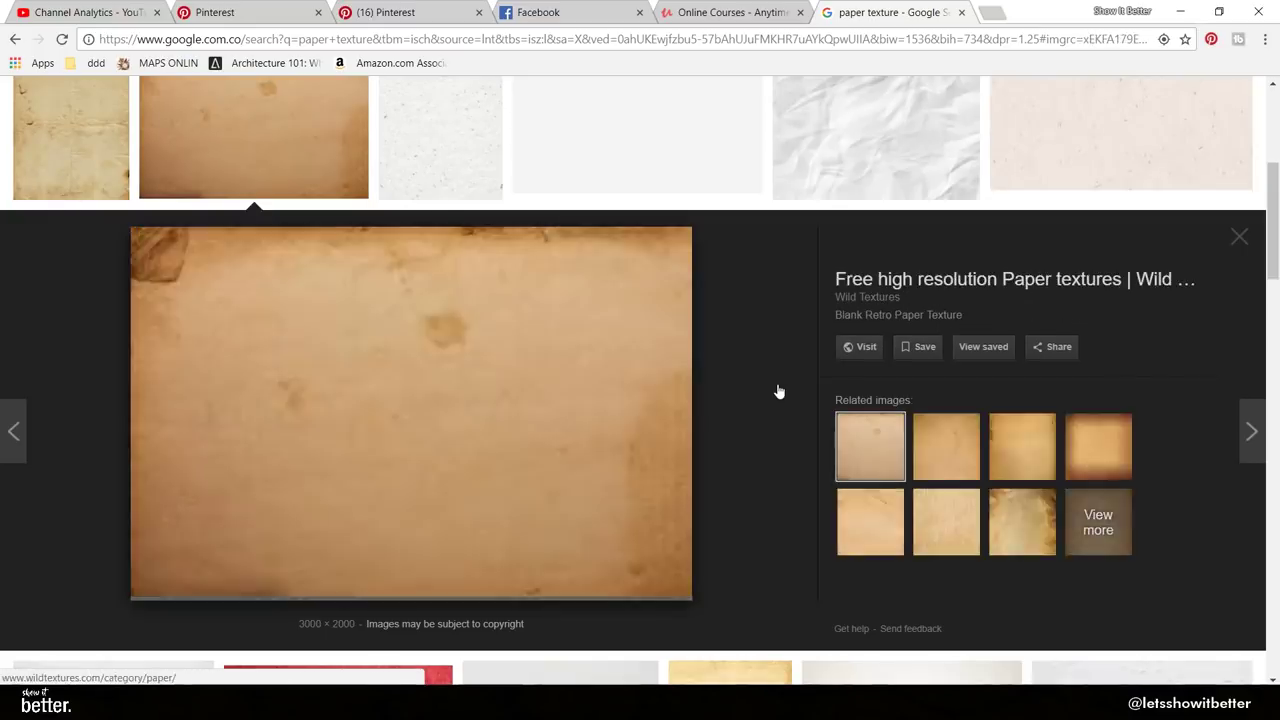
{"action": "key", "text": "Right"}
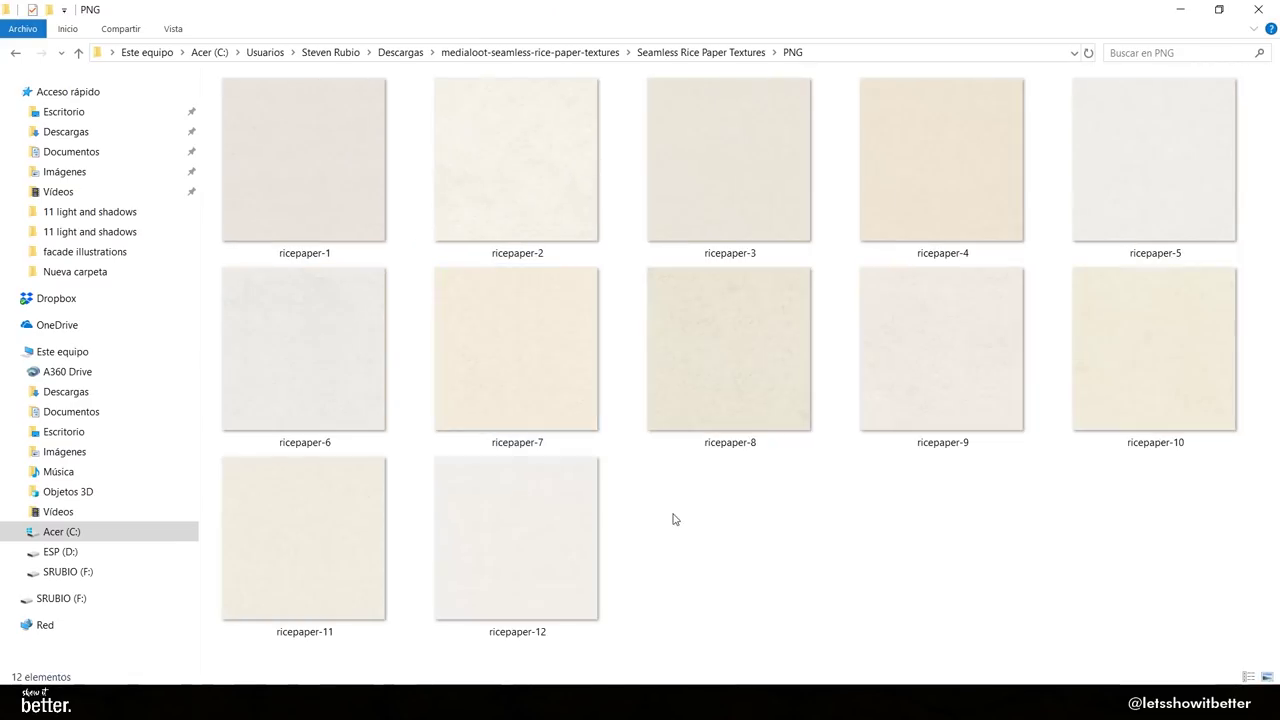
Place the ricepaper-1 texture from the PNG folder into the Photoshop document, over the left facade drawing.
{"action": "left_click", "coordinate": [365, 125]}
{"action": "left_click_drag", "start_coordinate": [351, 197], "coordinate": [396, 470]}
{"action": "left_click_drag", "start_coordinate": [598, 421], "coordinate": [545, 256]}
{"action": "scroll", "coordinate": [527, 243], "scroll_direction": "up", "scroll_amount": 5}
{"action": "left_click_drag", "start_coordinate": [570, 212], "coordinate": [492, 422]}
{"action": "scroll", "coordinate": [492, 422], "scroll_direction": "down", "scroll_amount": 3}
{"action": "left_click_drag", "start_coordinate": [546, 162], "coordinate": [691, 110]}
{"action": "left_click_drag", "start_coordinate": [699, 384], "coordinate": [471, 130]}
{"action": "left_click_drag", "start_coordinate": [504, 256], "coordinate": [491, 291]}
{"action": "left_click_drag", "start_coordinate": [628, 569], "coordinate": [871, 652]}
{"action": "left_click_drag", "start_coordinate": [798, 98], "coordinate": [890, 57]}
{"action": "scroll", "coordinate": [603, 406], "scroll_direction": "down", "scroll_amount": 4}
{"action": "left_click_drag", "start_coordinate": [672, 300], "coordinate": [653, 202]}
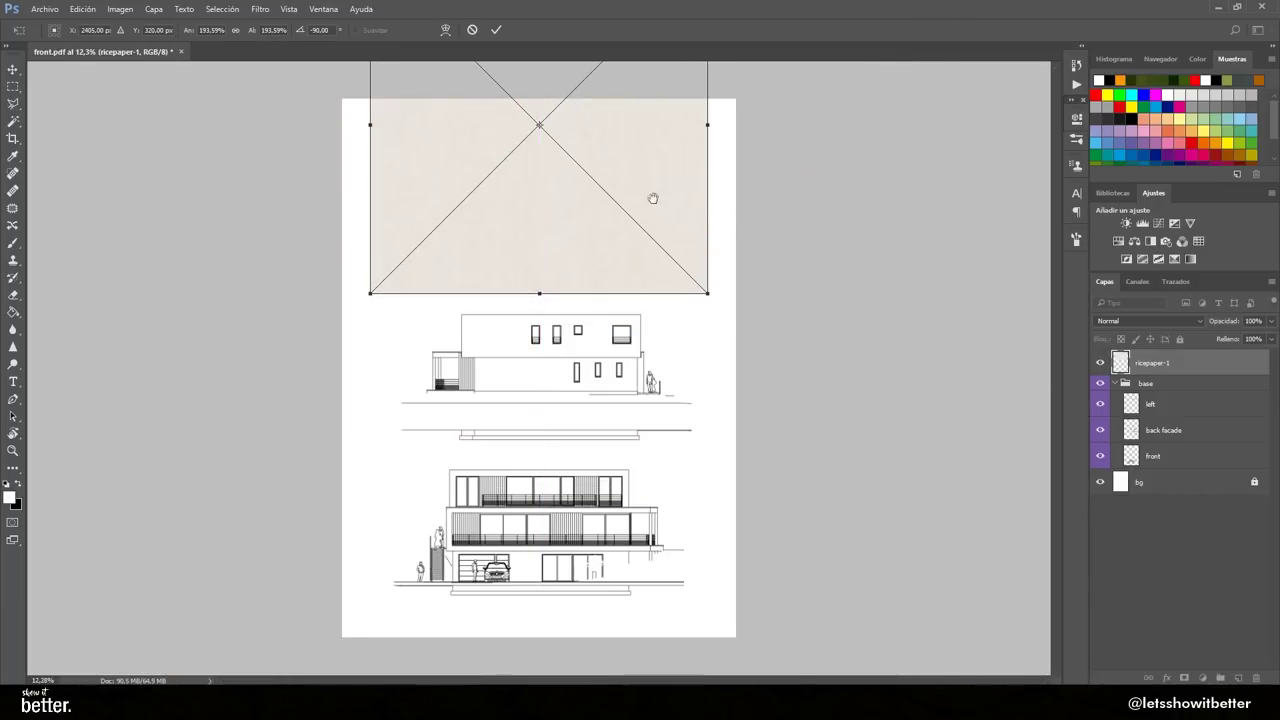
{"action": "key", "text": "Return"}
{"action": "scroll", "coordinate": [659, 240], "scroll_direction": "up", "scroll_amount": 3}
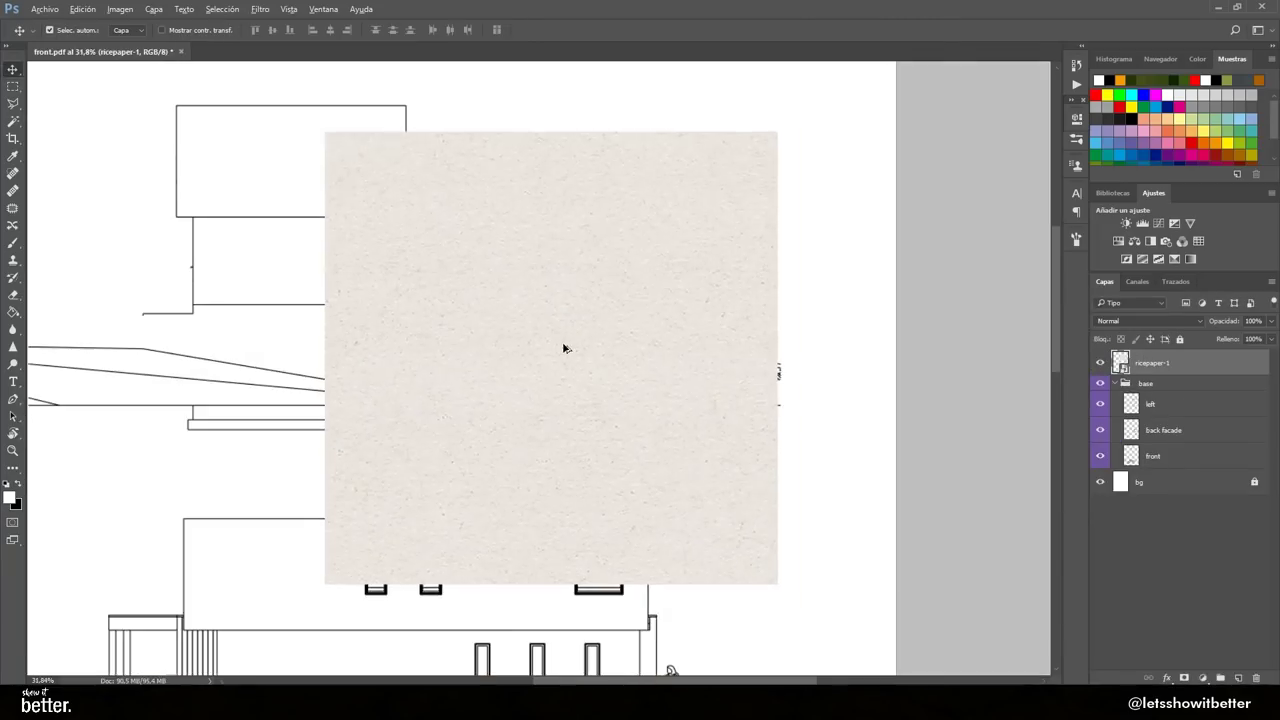
Reposition the rice paper texture and duplicate it side by side to cover the left facade's full width.
{"action": "left_click_drag", "start_coordinate": [733, 338], "coordinate": [550, 185]}
{"action": "key", "text": "Return"}
{"action": "left_click_drag", "start_coordinate": [583, 302], "coordinate": [843, 245]}
{"action": "left_click_drag", "start_coordinate": [791, 300], "coordinate": [465, 286]}
{"action": "scroll", "coordinate": [450, 157], "scroll_direction": "down", "scroll_amount": 3}
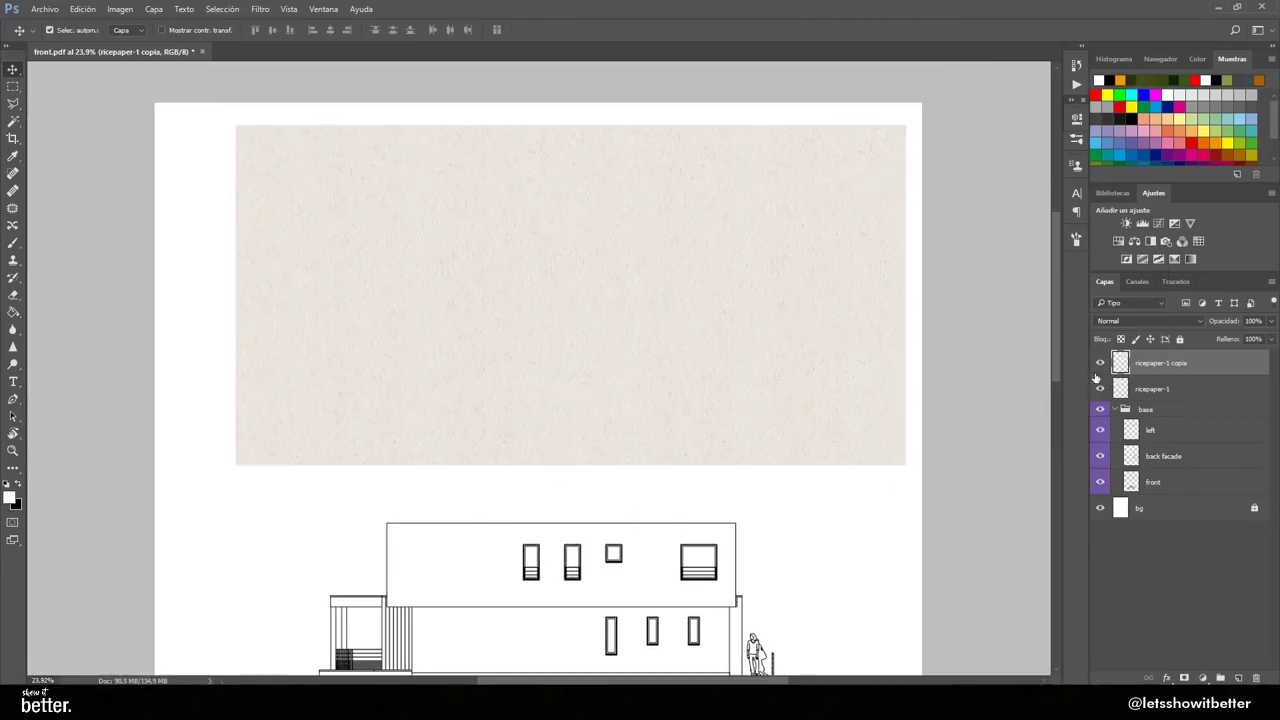
Merge the two rice paper texture layers into one and hide the merged layer.
{"action": "right_click", "coordinate": [1160, 362]}
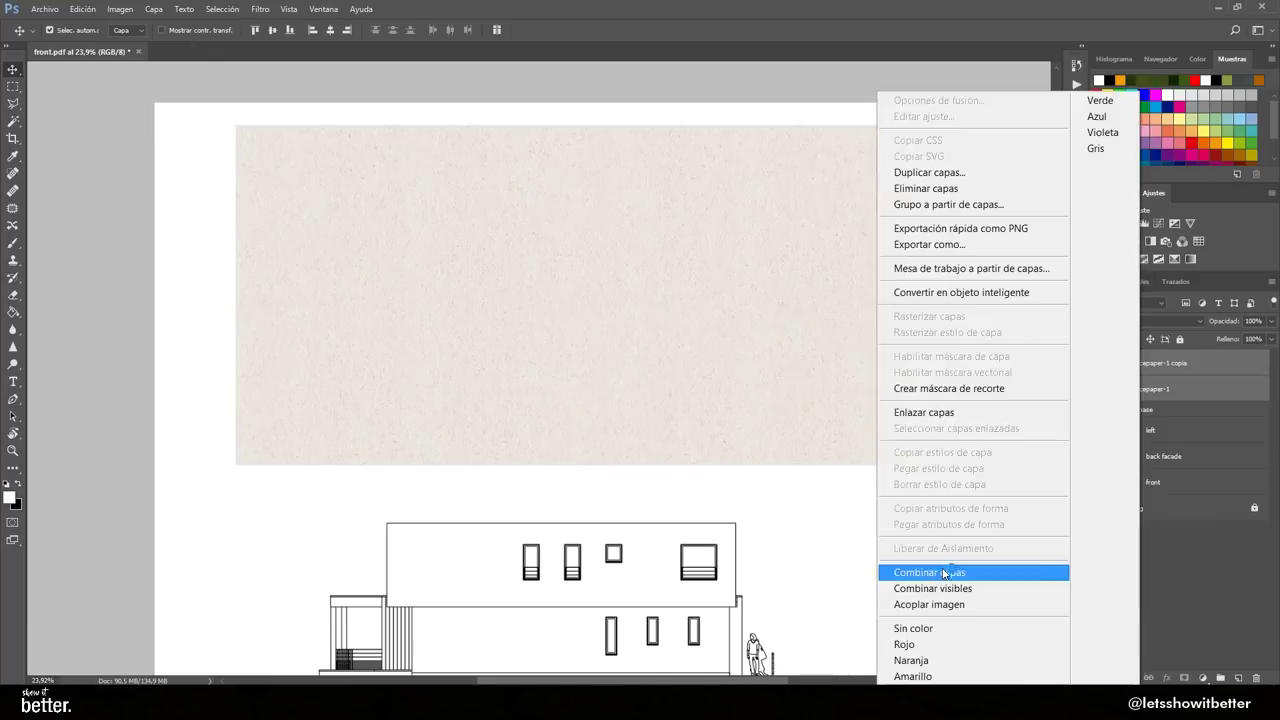
{"action": "left_click", "coordinate": [1100, 372]}
{"action": "left_click", "coordinate": [1100, 371]}
{"action": "left_click_drag", "start_coordinate": [798, 368], "coordinate": [780, 368]}
{"action": "left_click", "coordinate": [1098, 369]}
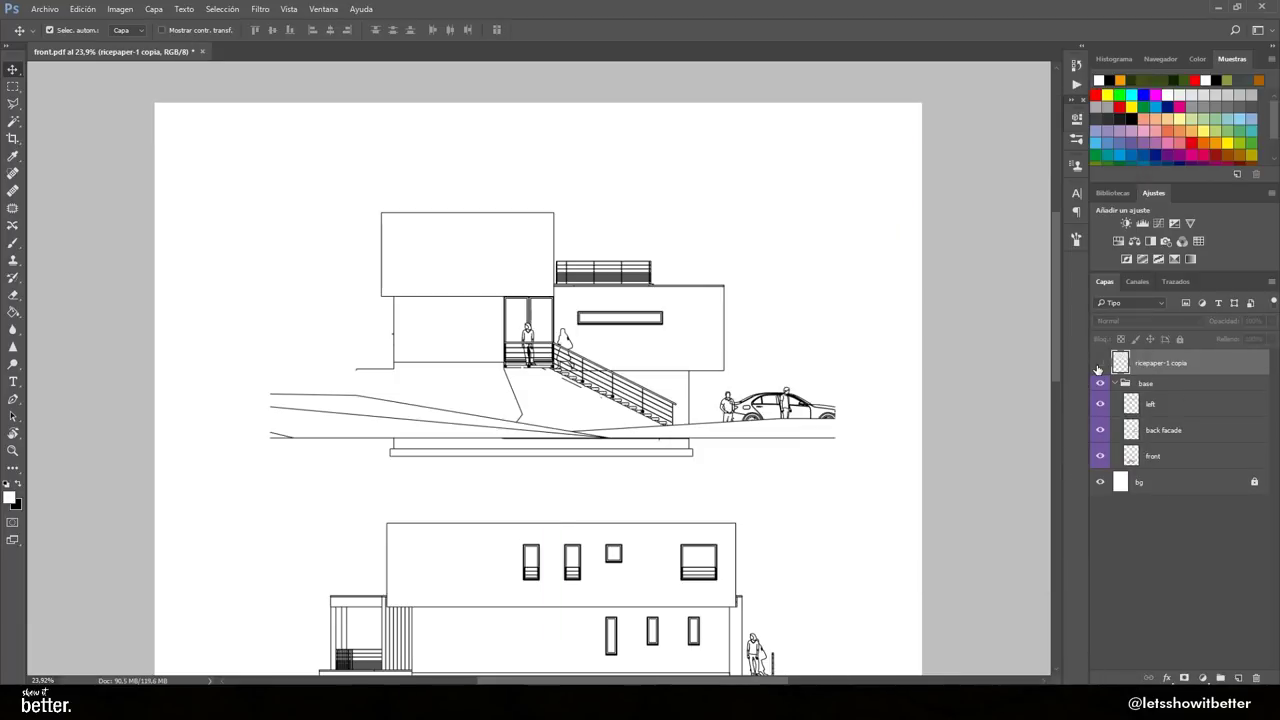
{"action": "left_click", "coordinate": [1098, 369]}
{"action": "left_click", "coordinate": [1100, 365]}
{"action": "left_click", "coordinate": [1100, 365]}
{"action": "left_click", "coordinate": [1100, 365]}
Outline the ground beneath the left facade, stairs and car with a closed Polygonal Lasso selection.
{"action": "scroll", "coordinate": [513, 383], "scroll_direction": "up", "scroll_amount": 1}
{"action": "scroll", "coordinate": [513, 383], "scroll_direction": "up", "scroll_amount": 1}
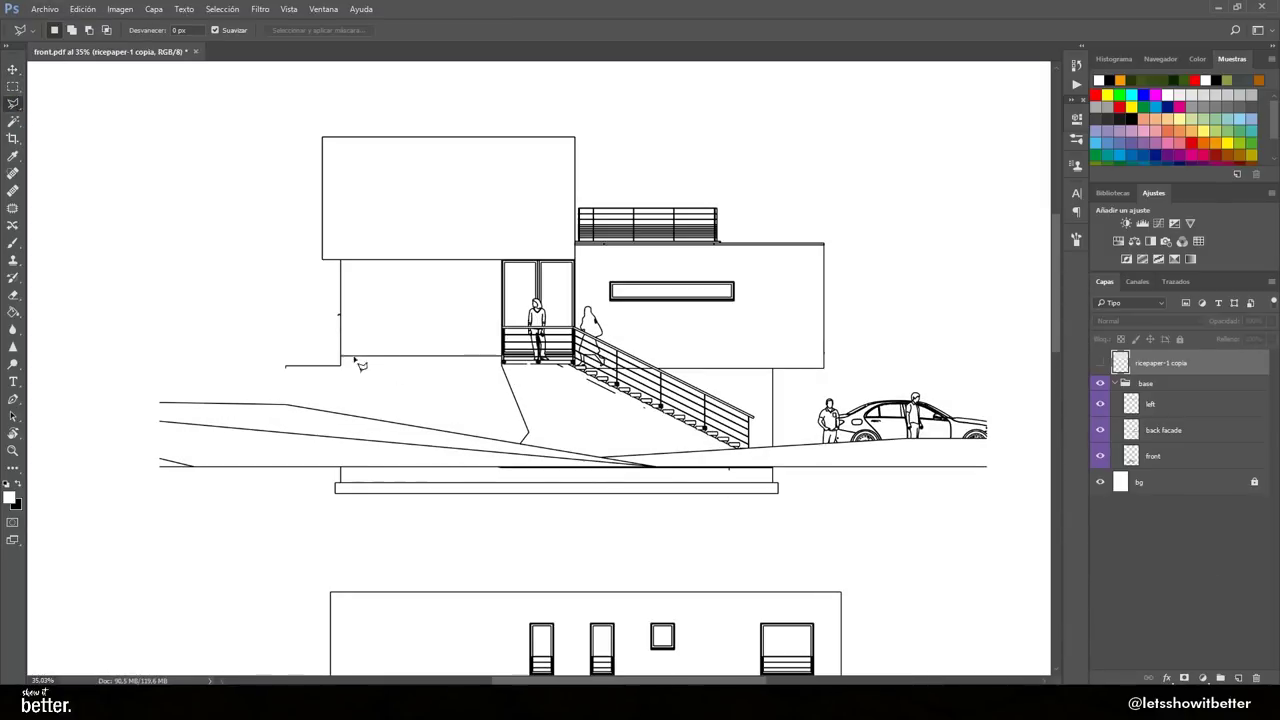
{"action": "scroll", "coordinate": [450, 351], "scroll_direction": "up", "scroll_amount": 3}
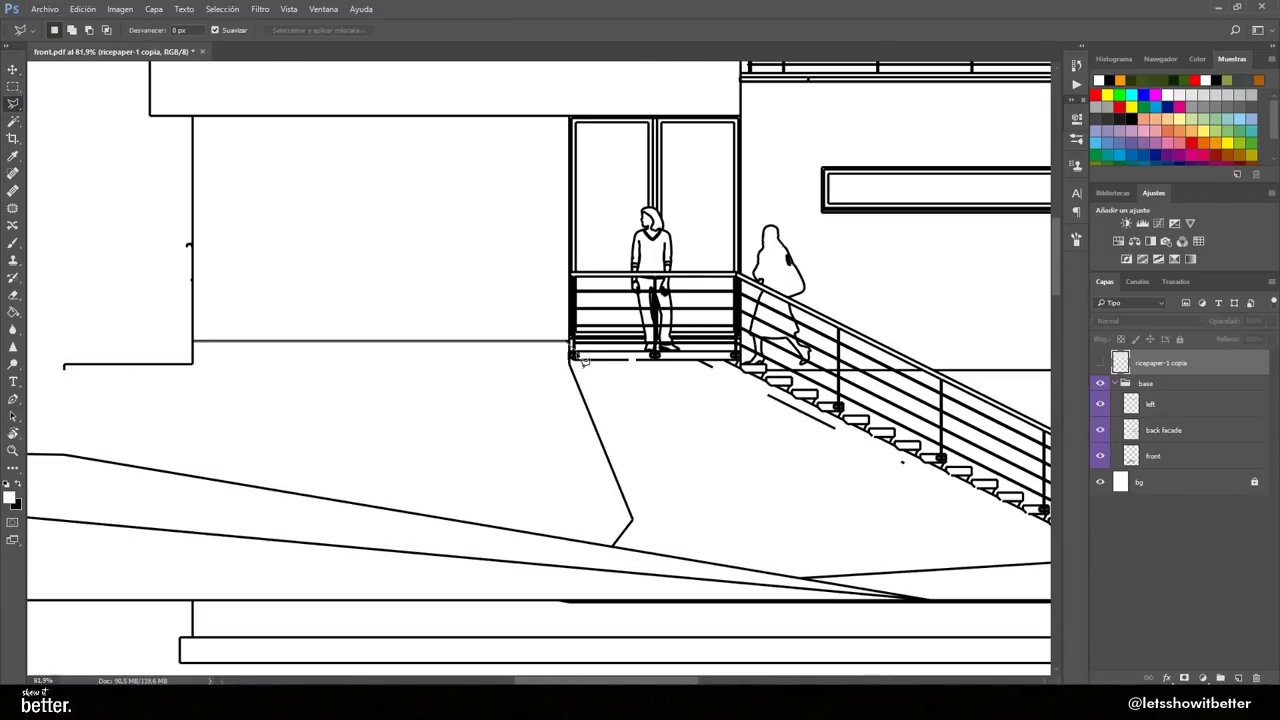
{"action": "left_click_drag", "start_coordinate": [835, 447], "coordinate": [380, 457]}
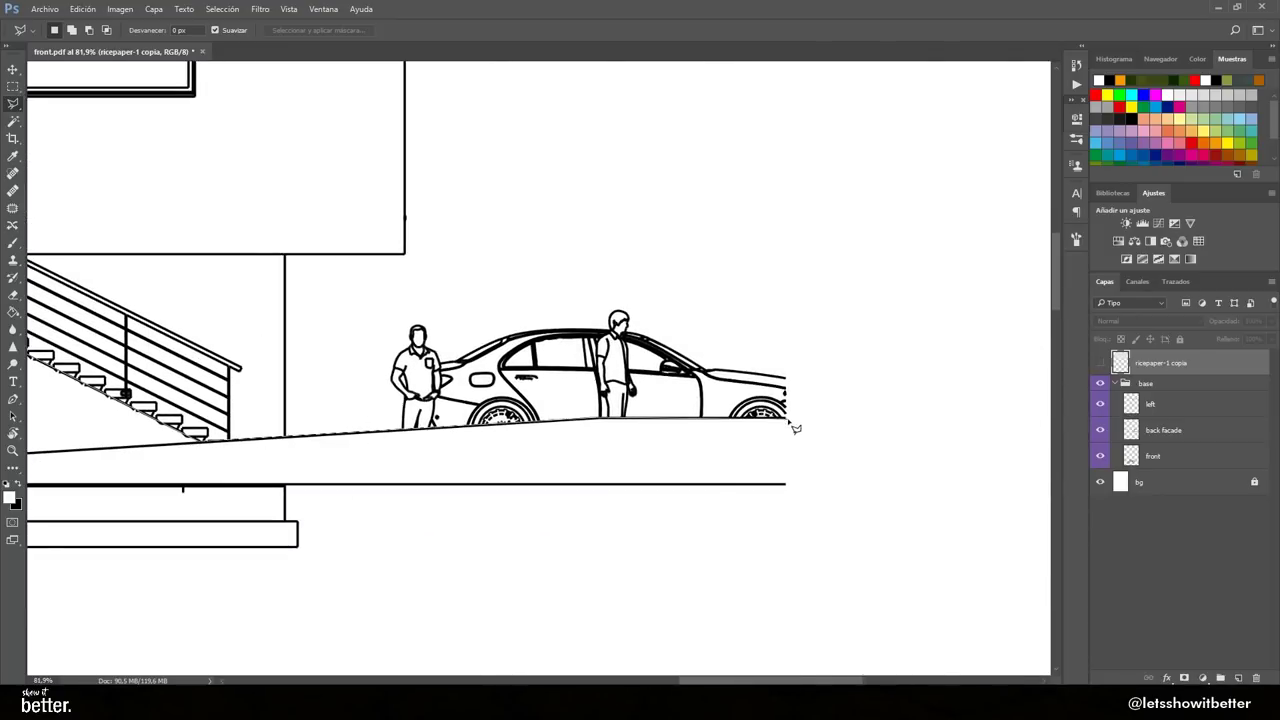
{"action": "left_click_drag", "start_coordinate": [447, 595], "coordinate": [689, 554]}
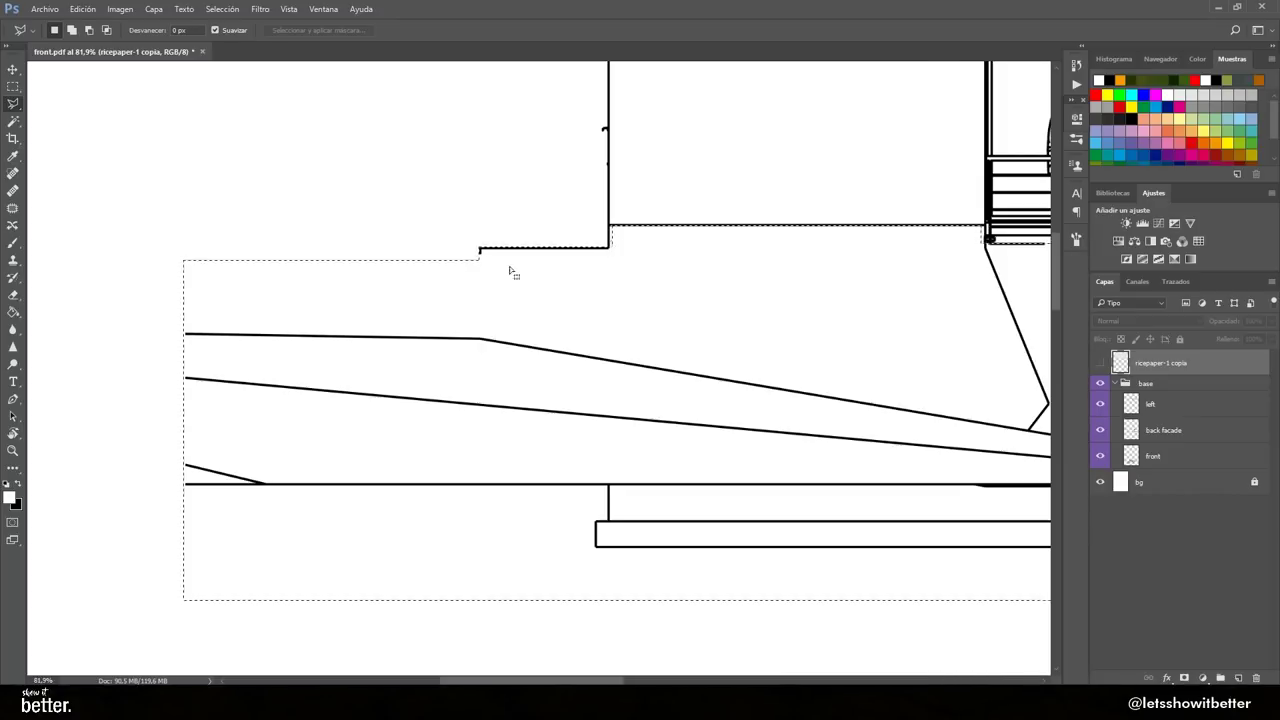
{"action": "scroll", "coordinate": [590, 238], "scroll_direction": "down", "scroll_amount": 4}
{"action": "scroll", "coordinate": [720, 346], "scroll_direction": "up", "scroll_amount": 1}
Show the rice paper texture layer and add a layer mask from the ground selection.
{"action": "left_click", "coordinate": [1101, 363]}
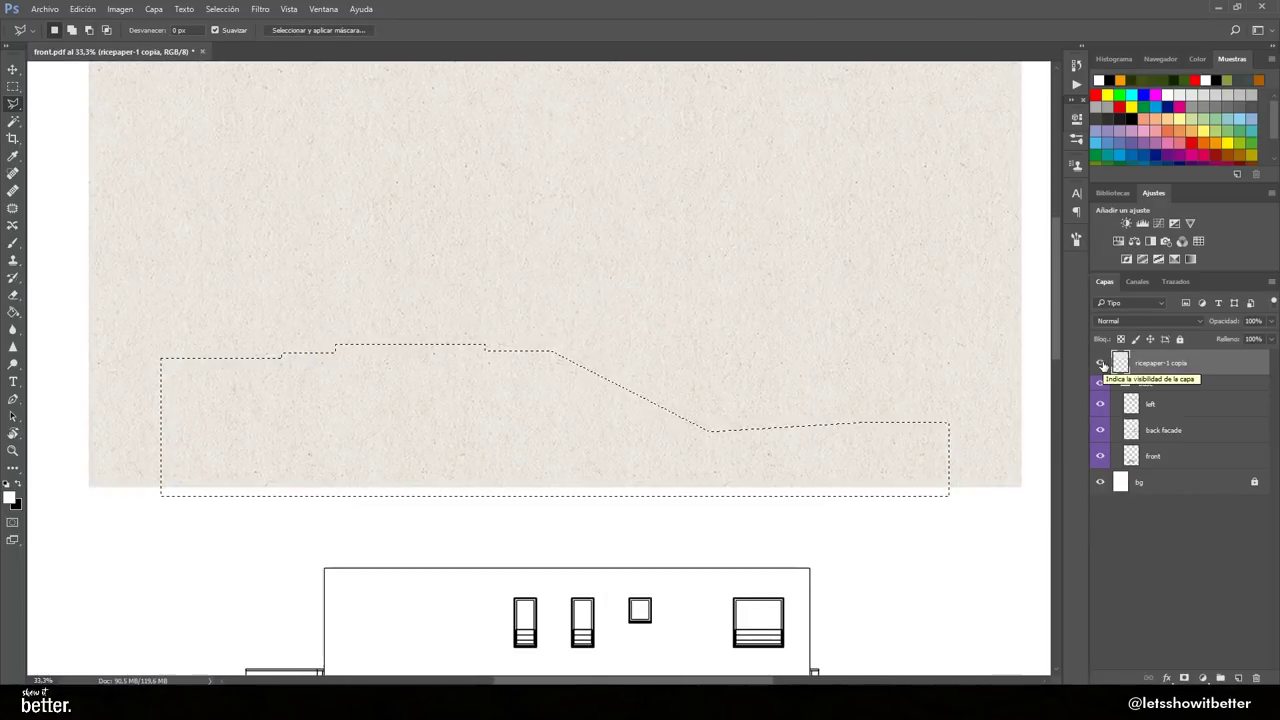
{"action": "left_click", "coordinate": [1184, 678]}
{"action": "scroll", "coordinate": [558, 212], "scroll_direction": "down", "scroll_amount": 3}
{"action": "scroll", "coordinate": [560, 210], "scroll_direction": "up", "scroll_amount": 2}
{"action": "left_click_drag", "start_coordinate": [570, 211], "coordinate": [590, 357]}
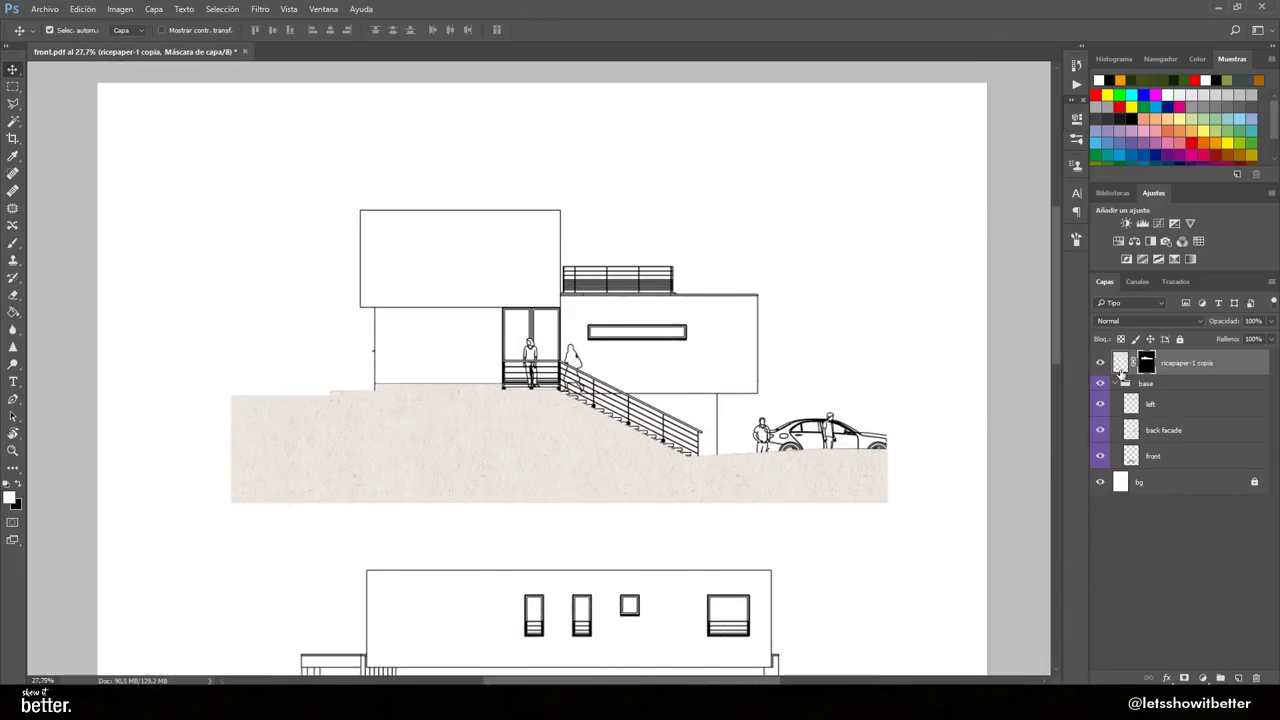
Add a Hue/Saturation adjustment layer clipped to the rice paper ground texture.
{"action": "left_click", "coordinate": [1120, 364]}
{"action": "left_click", "coordinate": [1118, 241]}
{"action": "left_click", "coordinate": [1196, 374], "text": "alt"}
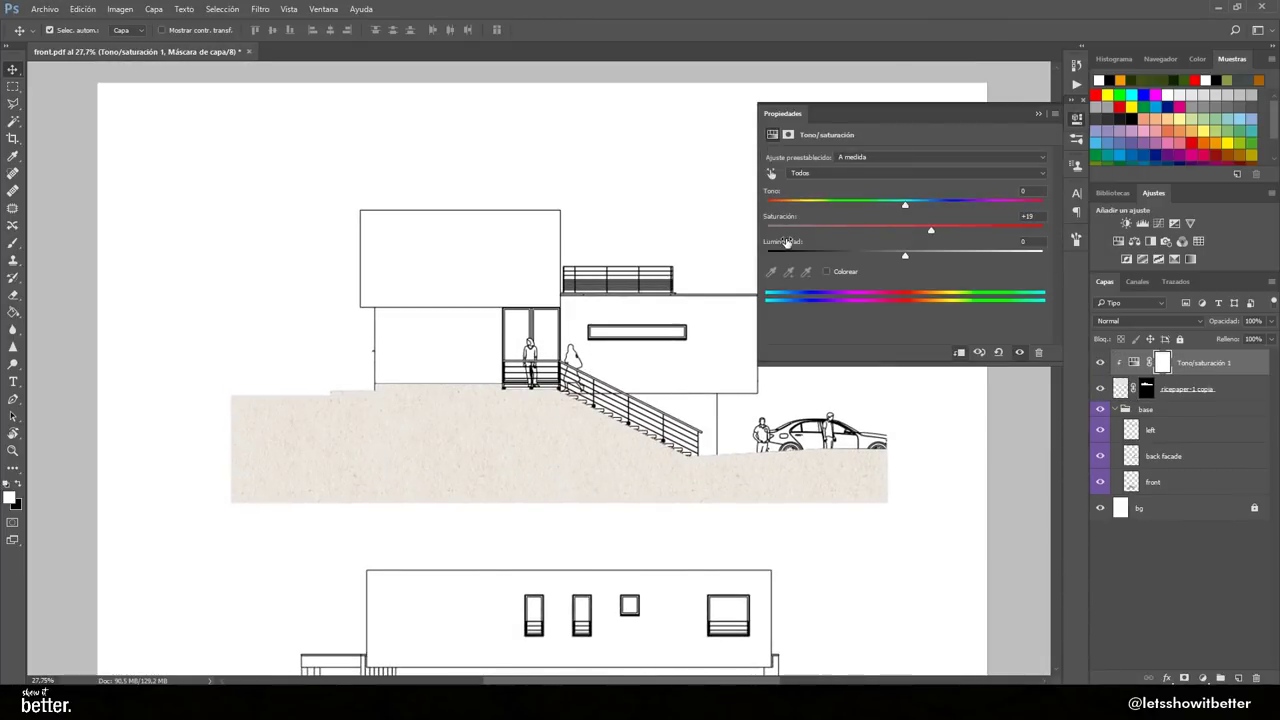
Colorize the ground texture with hue +26, saturation +11 and lightness about -20.
{"action": "left_click_drag", "start_coordinate": [787, 242], "coordinate": [774, 243]}
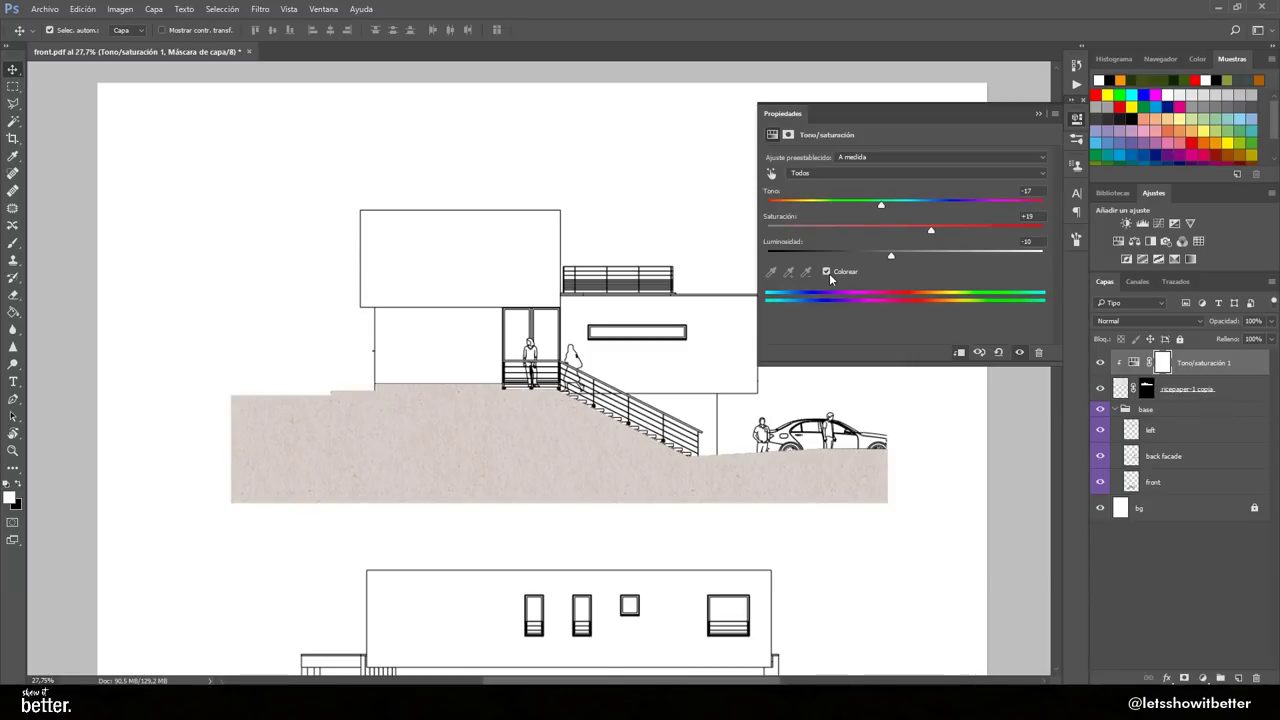
{"action": "left_click_drag", "start_coordinate": [787, 243], "coordinate": [778, 243]}
{"action": "left_click_drag", "start_coordinate": [779, 193], "coordinate": [804, 191]}
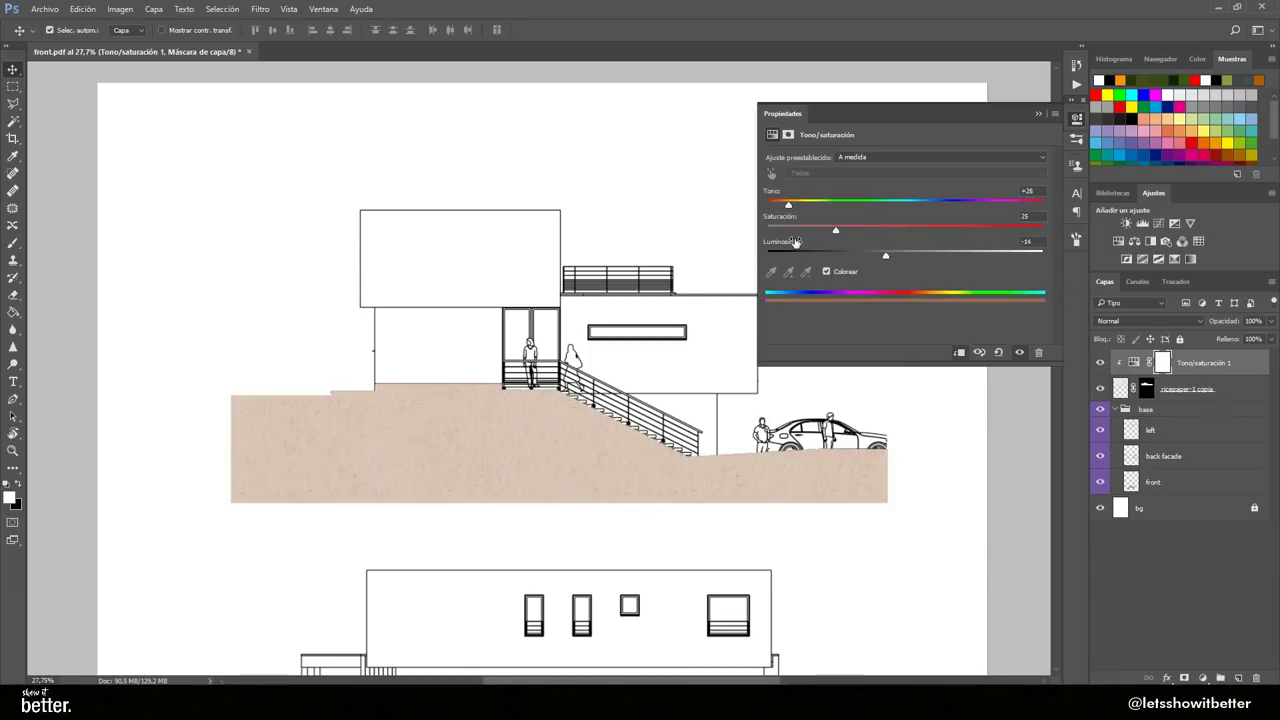
{"action": "left_click_drag", "start_coordinate": [795, 242], "coordinate": [781, 246]}
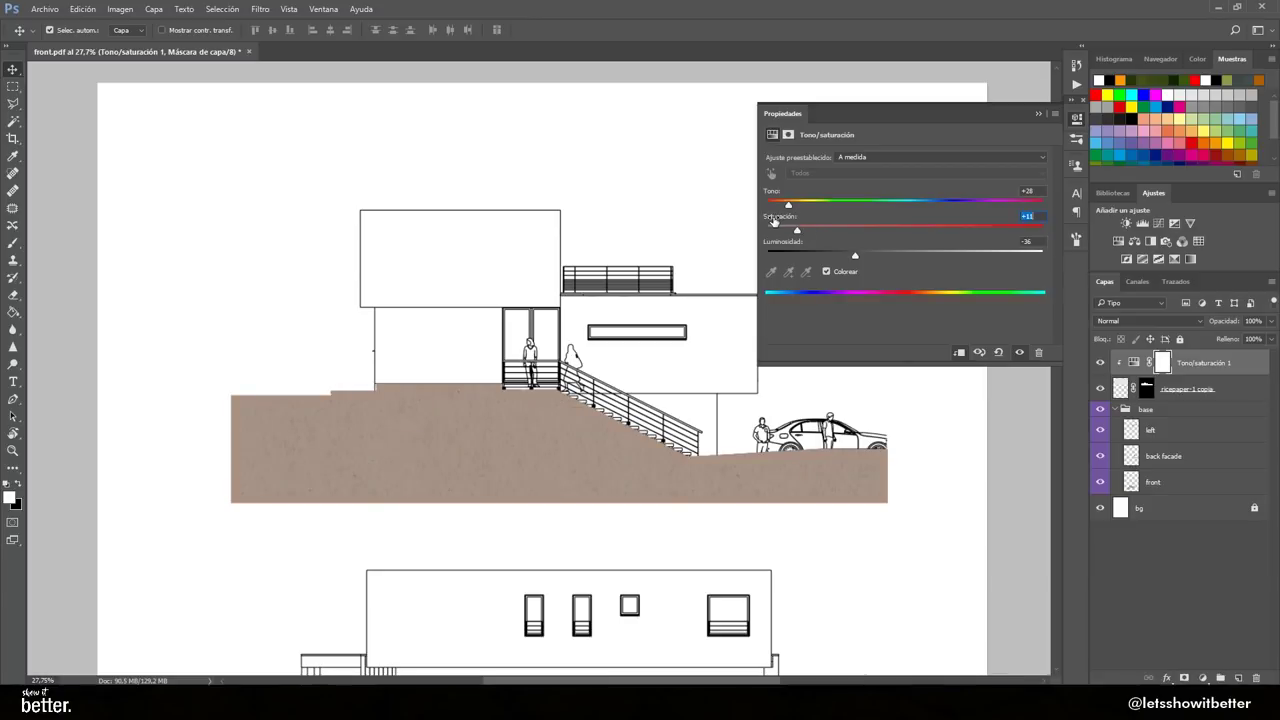
{"action": "left_click_drag", "start_coordinate": [781, 243], "coordinate": [790, 244]}
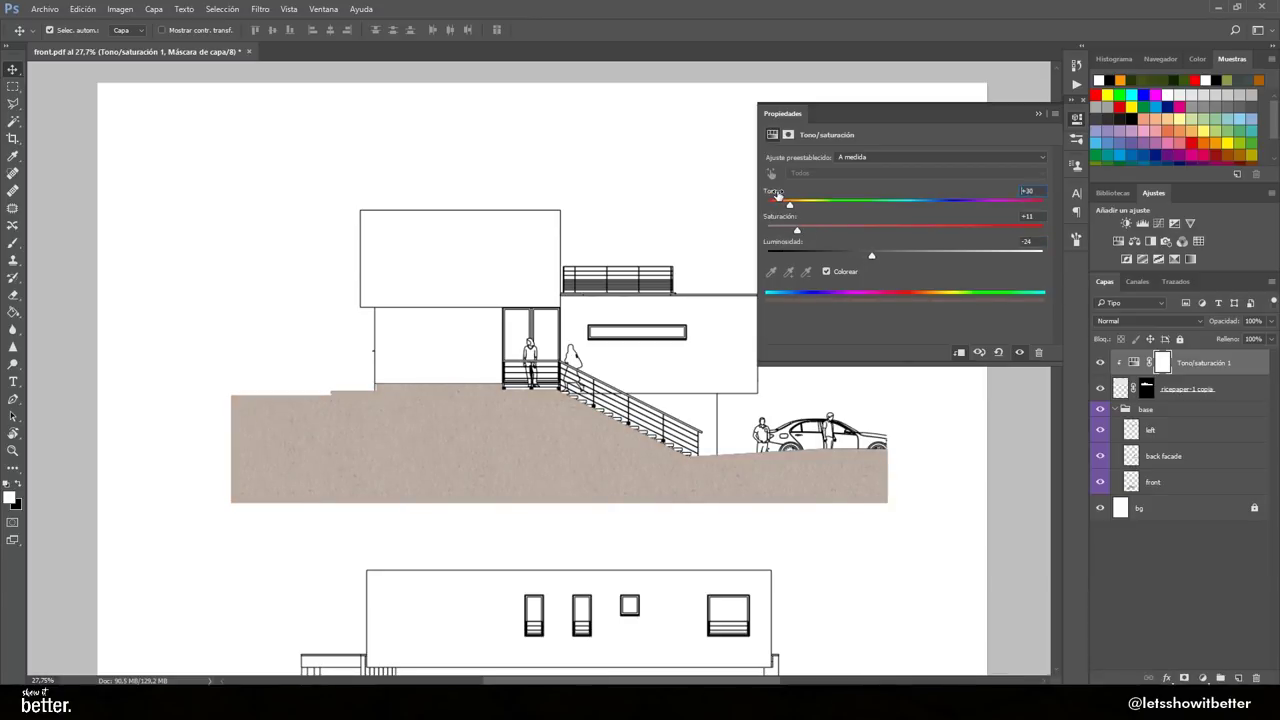
{"action": "left_click_drag", "start_coordinate": [793, 246], "coordinate": [797, 247]}
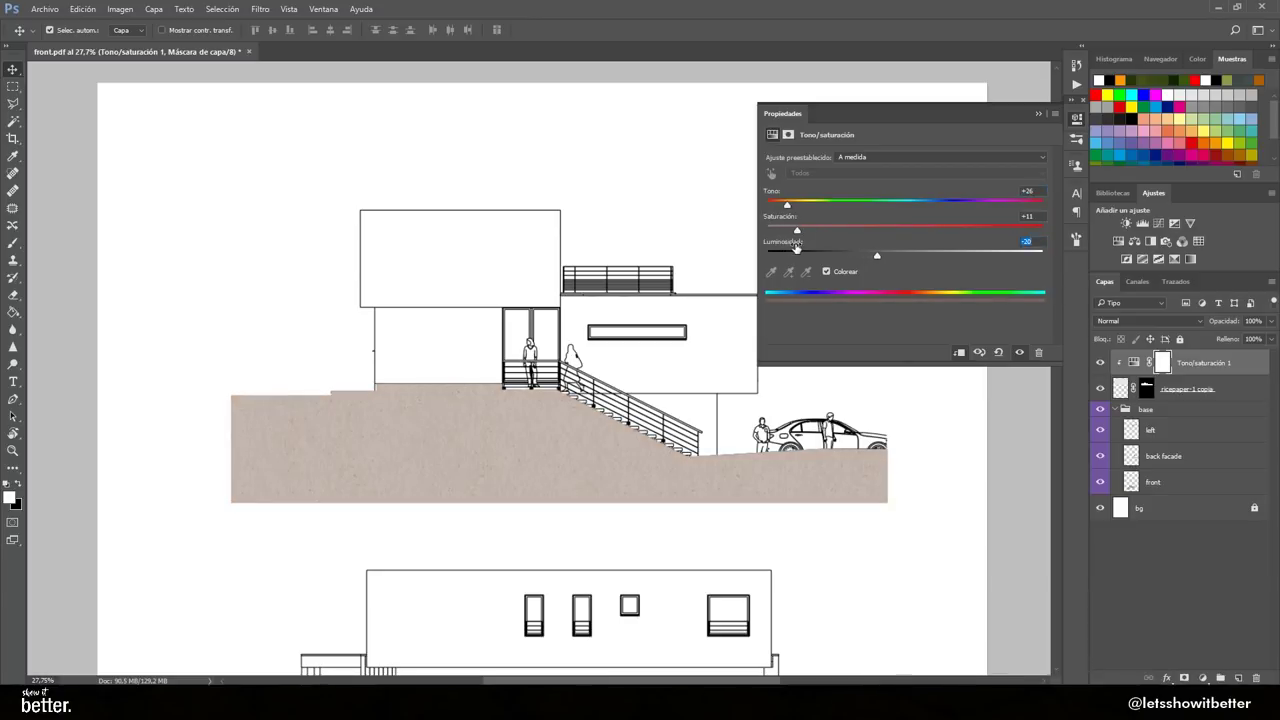
{"action": "left_click", "coordinate": [1072, 122]}
Change the workspace color around the canvas to dark gray.
{"action": "scroll", "coordinate": [694, 394], "scroll_direction": "down", "scroll_amount": 5}
{"action": "scroll", "coordinate": [597, 177], "scroll_direction": "up", "scroll_amount": 5}
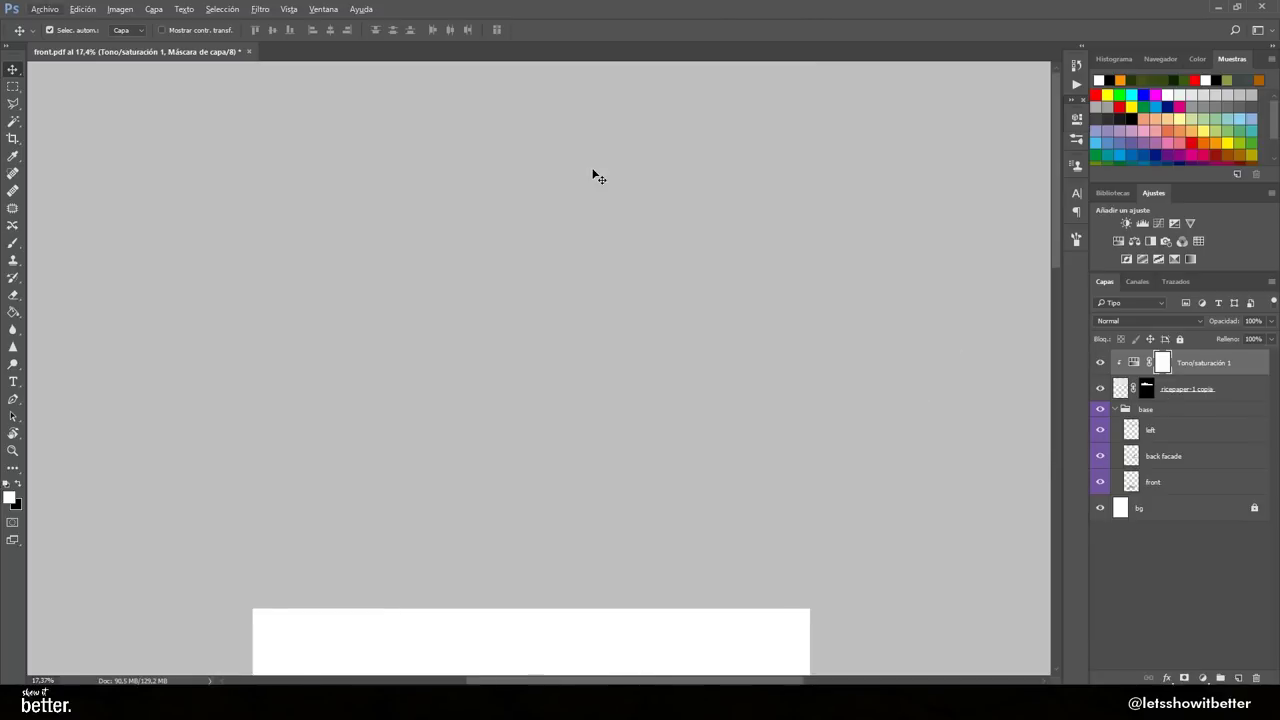
{"action": "scroll", "coordinate": [547, 217], "scroll_direction": "down", "scroll_amount": 5}
{"action": "scroll", "coordinate": [547, 217], "scroll_direction": "up", "scroll_amount": 8}
{"action": "scroll", "coordinate": [547, 217], "scroll_direction": "down", "scroll_amount": 5}
{"action": "right_click", "coordinate": [845, 252]}
{"action": "left_click", "coordinate": [873, 261]}
{"action": "scroll", "coordinate": [890, 228], "scroll_direction": "down", "scroll_amount": 2}
{"action": "right_click", "coordinate": [894, 224]}
{"action": "left_click", "coordinate": [924, 266]}
{"action": "scroll", "coordinate": [540, 306], "scroll_direction": "up", "scroll_amount": 3}
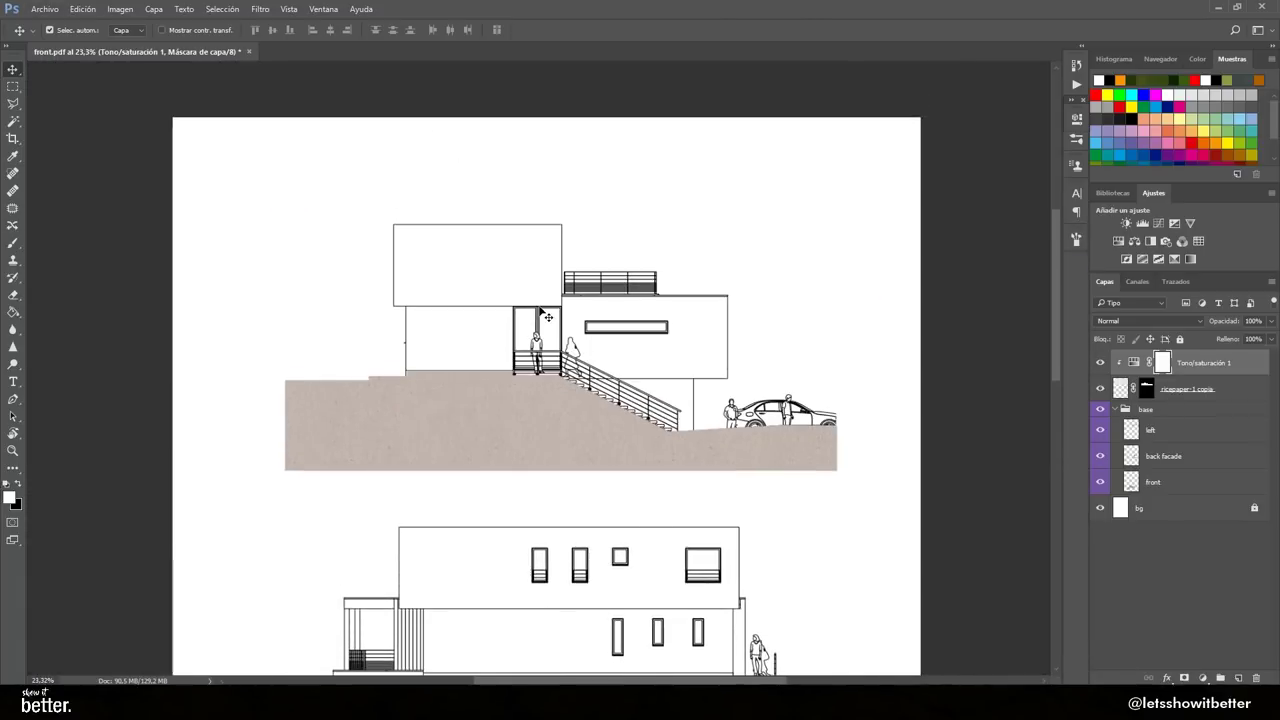
{"action": "scroll", "coordinate": [548, 317], "scroll_direction": "down", "scroll_amount": 1}
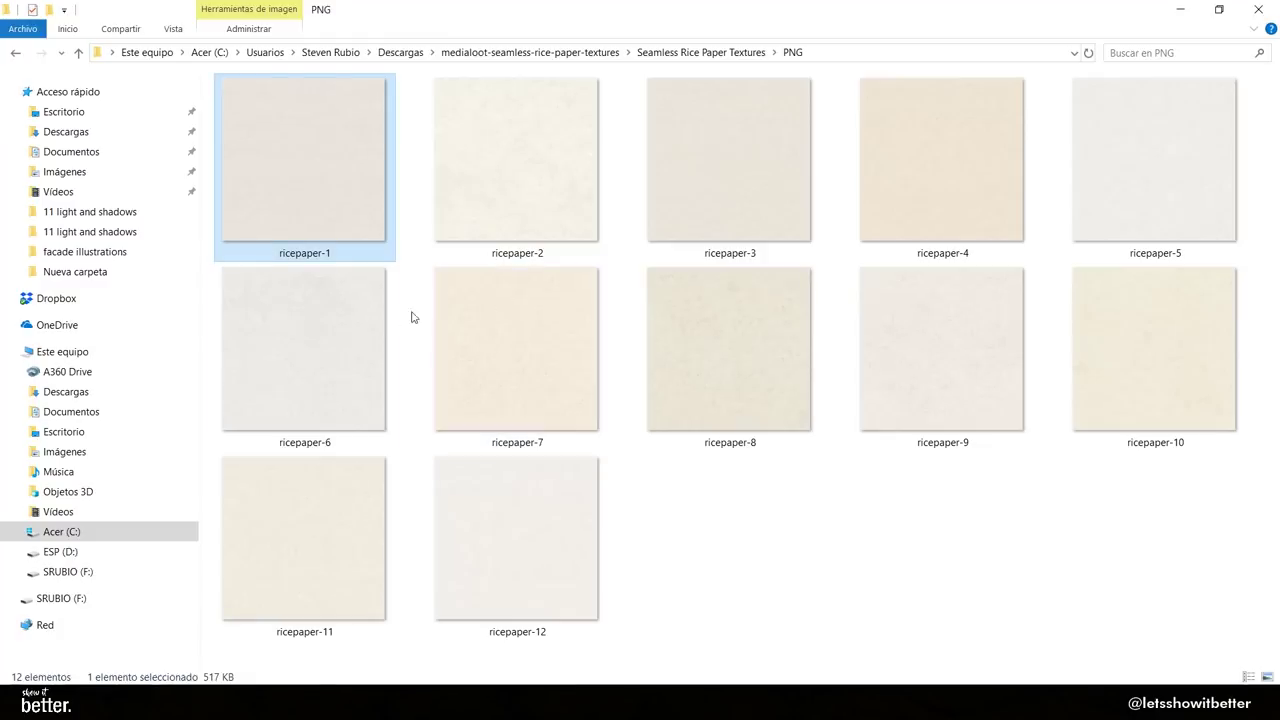
Place the ricepaper-2 texture over the left facade and duplicate it to cover the drawing's full width.
{"action": "left_click", "coordinate": [337, 366]}
{"action": "left_click", "coordinate": [474, 199]}
{"action": "left_click_drag", "start_coordinate": [474, 199], "coordinate": [723, 291]}
{"action": "key", "text": "Return"}
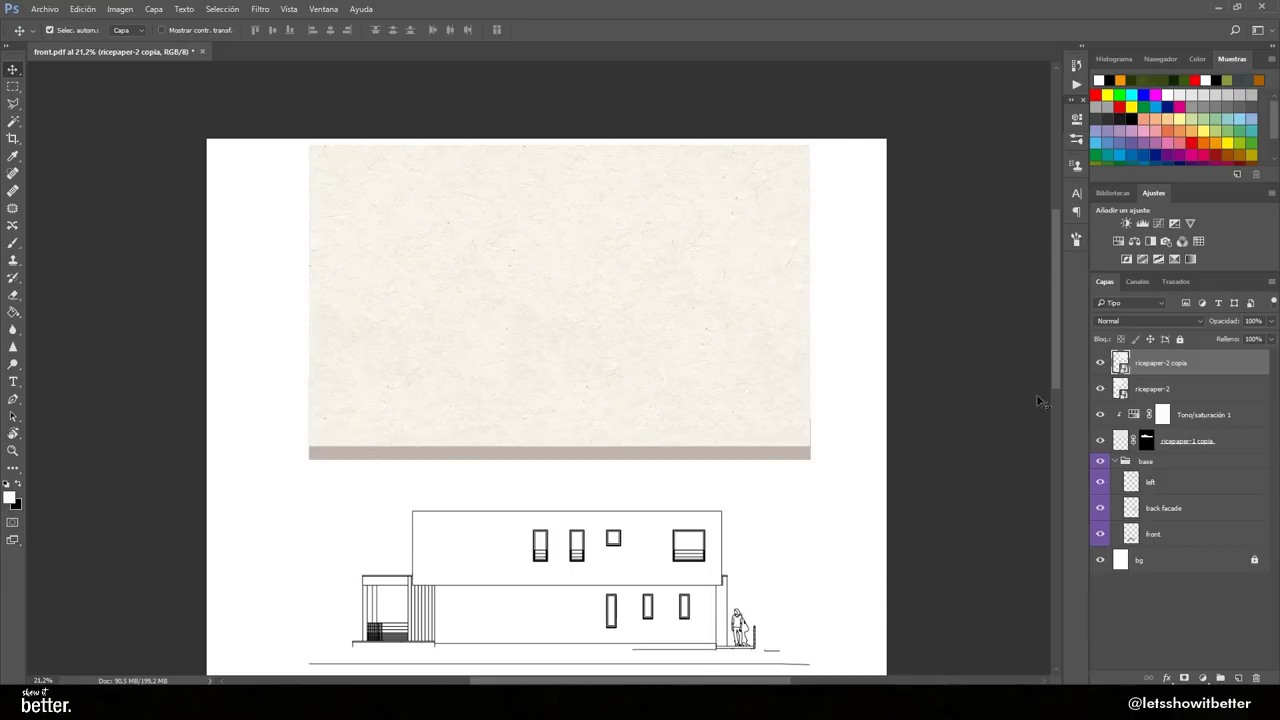
Rasterize the two ricepaper-2 texture layers and merge them into one.
{"action": "left_click", "coordinate": [1154, 389], "text": "shift"}
{"action": "right_click", "coordinate": [1156, 389]}
{"action": "left_click", "coordinate": [1069, 374]}
{"action": "right_click", "coordinate": [1149, 385]}
{"action": "left_click", "coordinate": [941, 572]}
Extend the canvas upward above the left facade with the Crop tool and fill the added bg layer area with white.
{"action": "key", "text": "c"}
{"action": "left_click_drag", "start_coordinate": [548, 135], "coordinate": [541, 92]}
{"action": "key", "text": "Return"}
{"action": "key", "text": "g"}
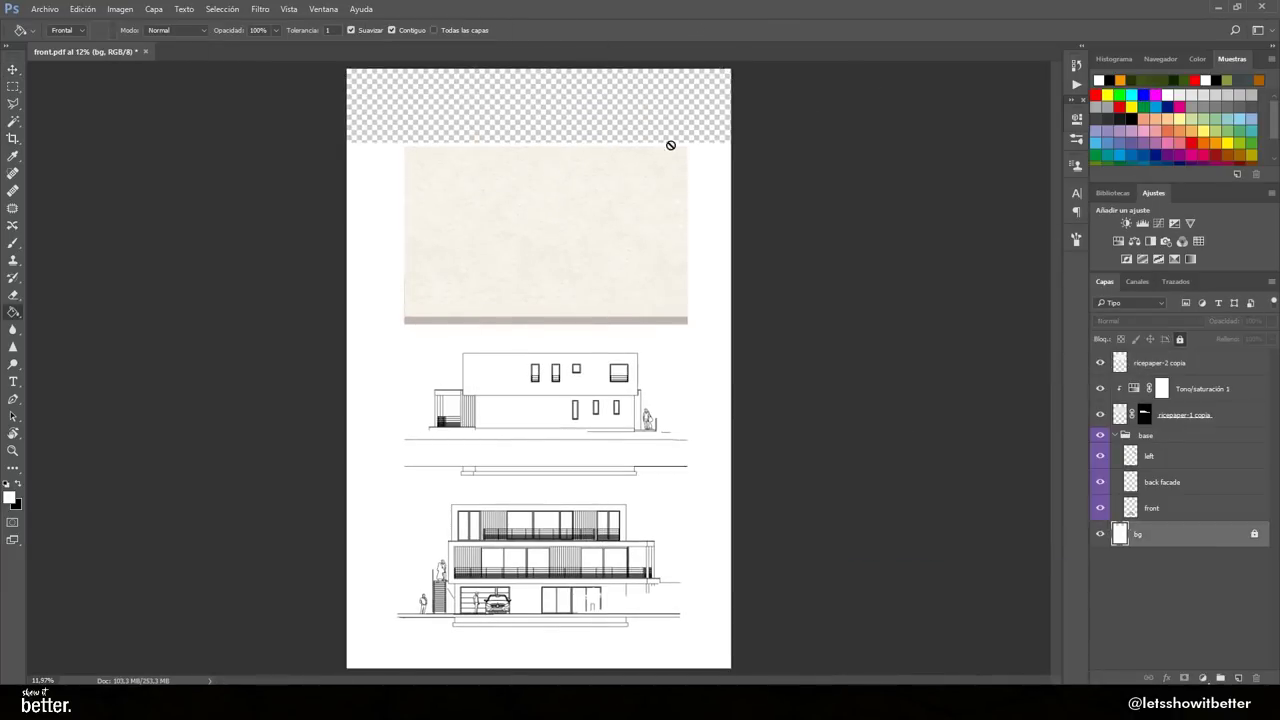
{"action": "left_click", "coordinate": [613, 130]}
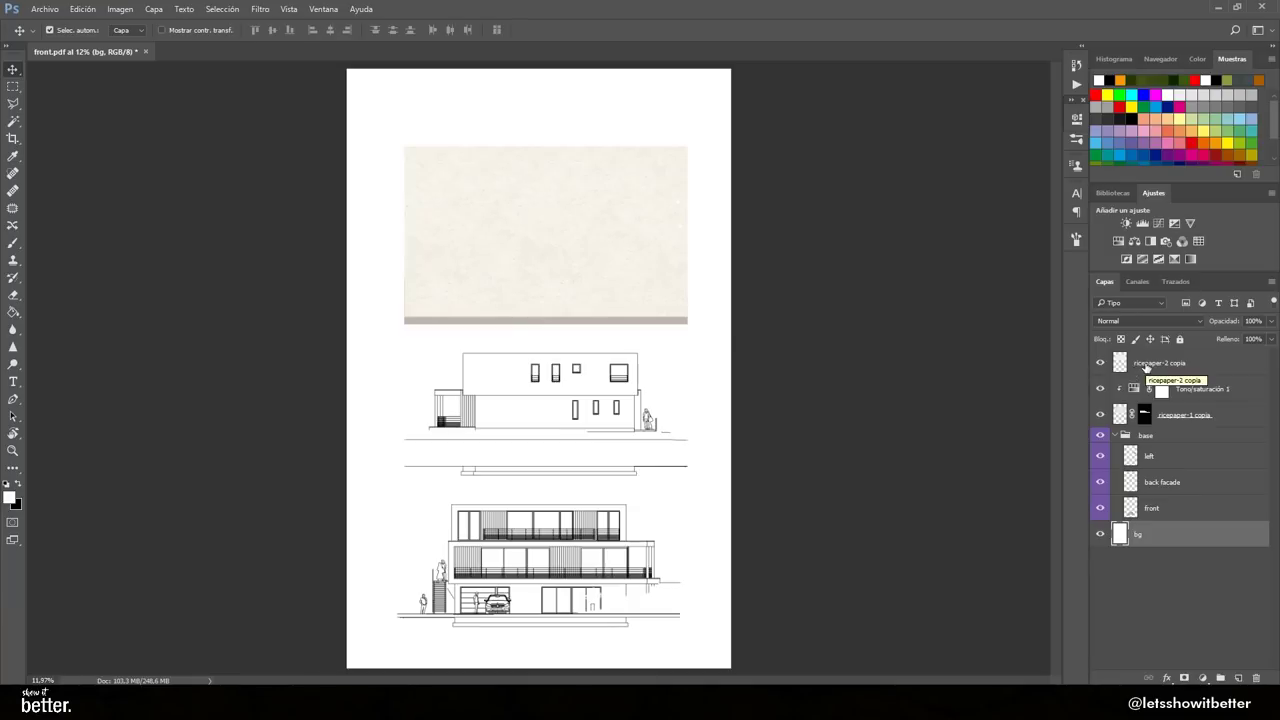
Set the ricepaper-2 copia layer's blend mode to Multiply and leave the layer unlocked.
{"action": "left_click", "coordinate": [1147, 365]}
{"action": "left_click", "coordinate": [1153, 339]}
{"action": "left_click", "coordinate": [1150, 321]}
{"action": "left_click", "coordinate": [1148, 357]}
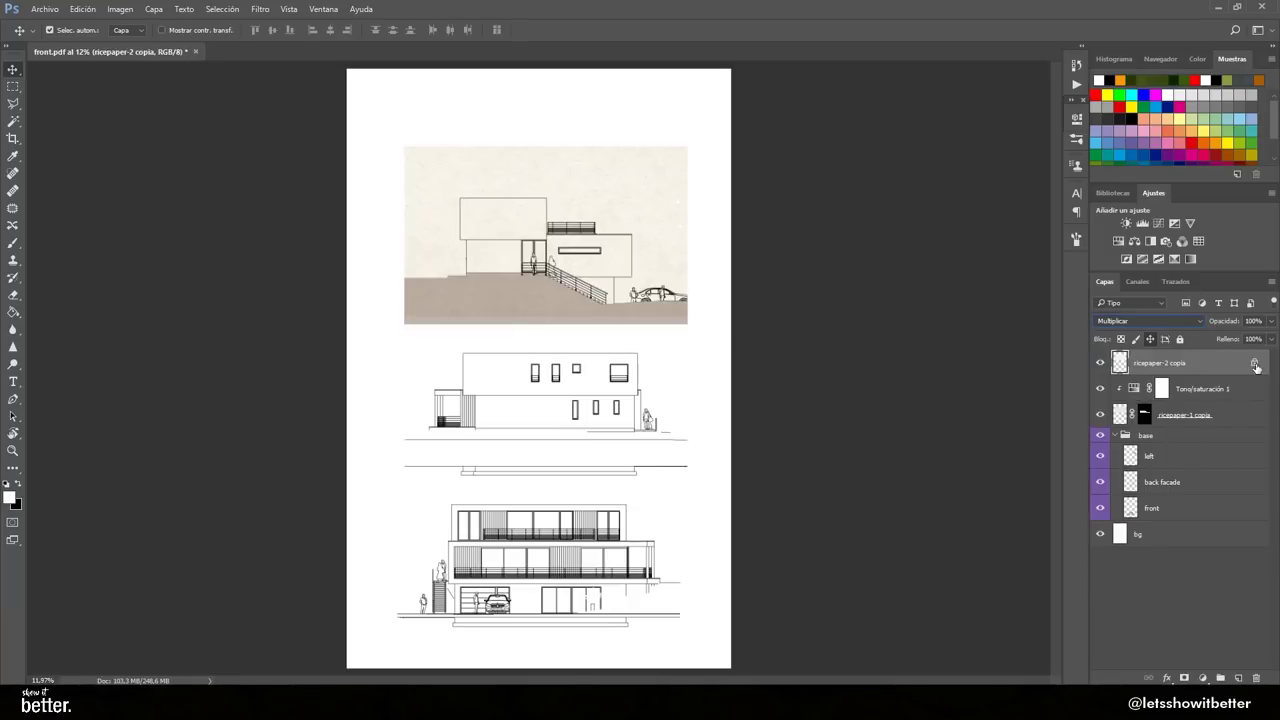
{"action": "left_click", "coordinate": [1254, 363]}
{"action": "left_click", "coordinate": [860, 300]}
Move the left facade together with its rice paper textures and Hue/Saturation adjustment up on the sheet.
{"action": "scroll", "coordinate": [563, 232], "scroll_direction": "up", "scroll_amount": 5}
{"action": "mouse_move", "coordinate": [565, 230]}
{"action": "left_mouse_down"}
{"action": "mouse_move", "coordinate": [608, 320]}
{"action": "mouse_move", "coordinate": [565, 221]}
{"action": "left_mouse_up"}
{"action": "scroll", "coordinate": [610, 322], "scroll_direction": "down", "scroll_amount": 4}
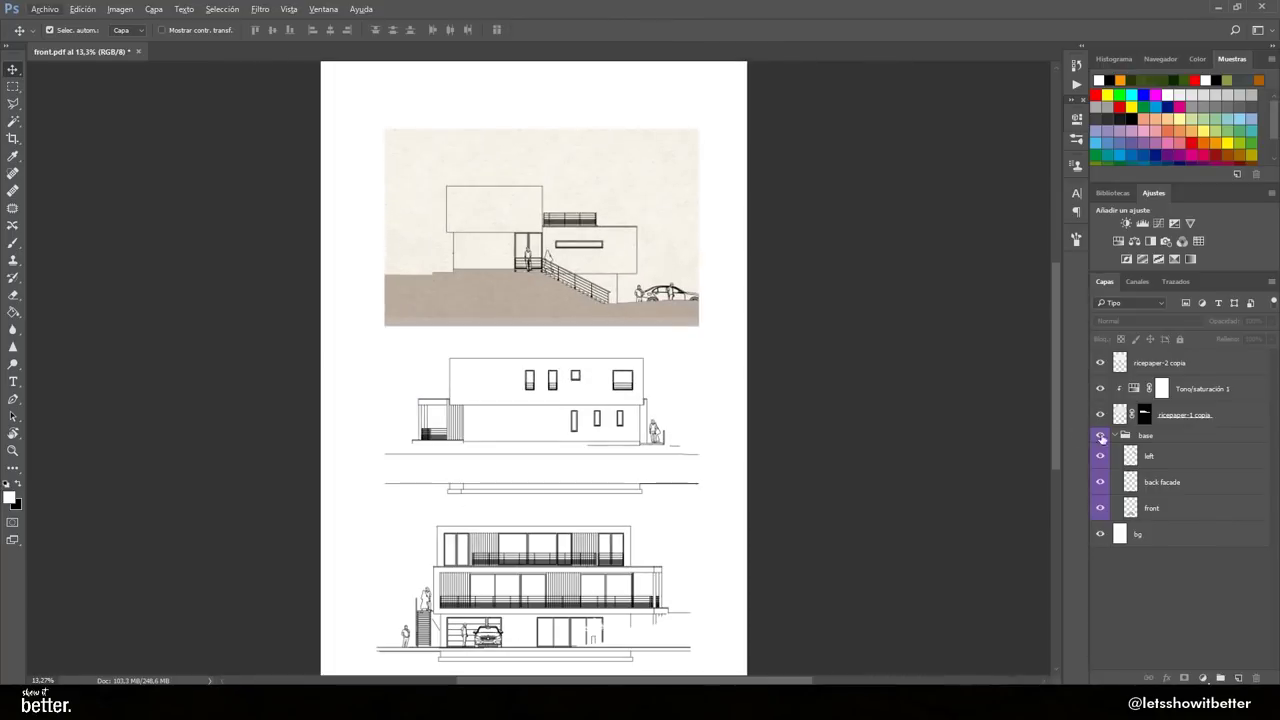
{"action": "left_click", "coordinate": [1100, 457]}
{"action": "left_click", "coordinate": [1100, 457]}
{"action": "left_click", "coordinate": [1155, 456]}
{"action": "left_click", "coordinate": [1203, 415], "text": "ctrl"}
{"action": "left_click", "coordinate": [1203, 389], "text": "ctrl"}
{"action": "left_click", "coordinate": [1195, 364], "text": "ctrl"}
{"action": "key", "text": "ctrl+t"}
{"action": "left_click_drag", "start_coordinate": [576, 297], "coordinate": [591, 209]}
{"action": "key", "text": "Return"}
Stretch the ricepaper-2 copia texture down to the bottom edge of the ground.
{"action": "scroll", "coordinate": [575, 200], "scroll_direction": "down", "scroll_amount": 2}
{"action": "scroll", "coordinate": [574, 191], "scroll_direction": "up", "scroll_amount": 6}
{"action": "key", "text": "ctrl+t"}
{"action": "key", "text": "Return"}
{"action": "scroll", "coordinate": [575, 253], "scroll_direction": "up", "scroll_amount": 1}
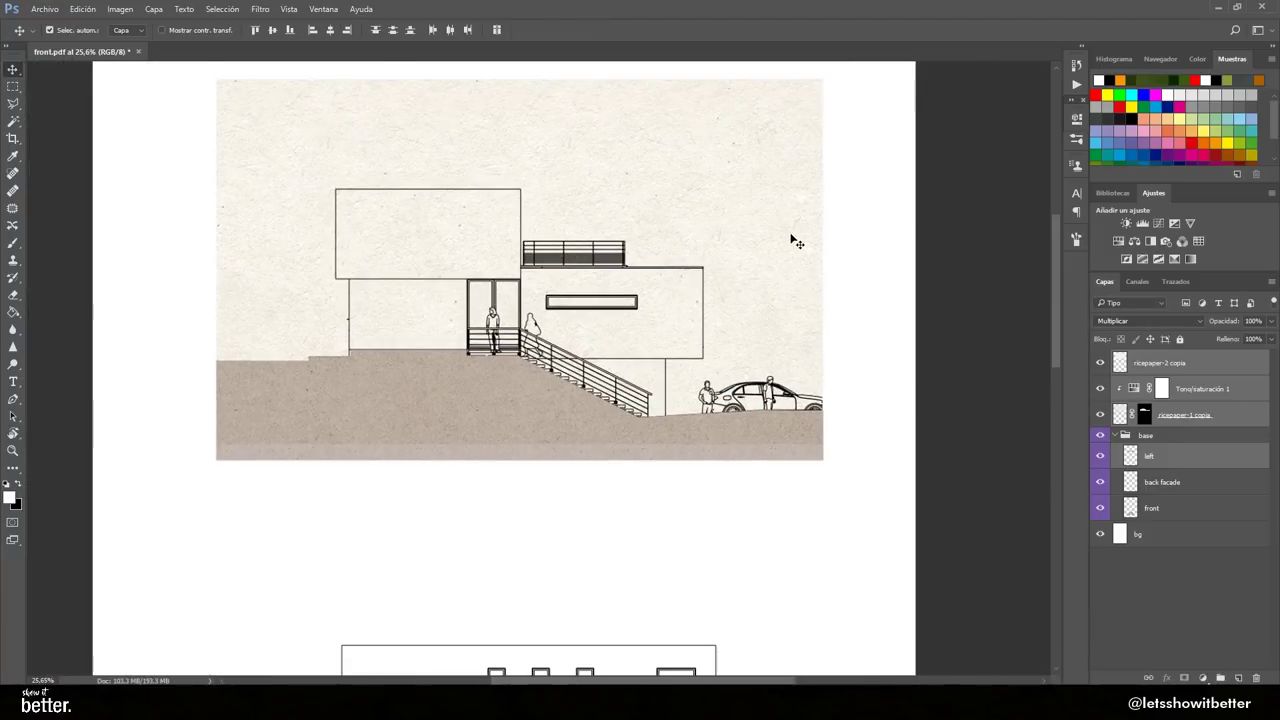
{"action": "left_click", "coordinate": [1160, 362]}
{"action": "key", "text": "ctrl+t"}
{"action": "mouse_move", "coordinate": [520, 449]}
{"action": "left_mouse_down"}
{"action": "mouse_move", "coordinate": [522, 334]}
{"action": "mouse_move", "coordinate": [525, 464]}
{"action": "left_mouse_up"}
{"action": "key", "text": "Return"}
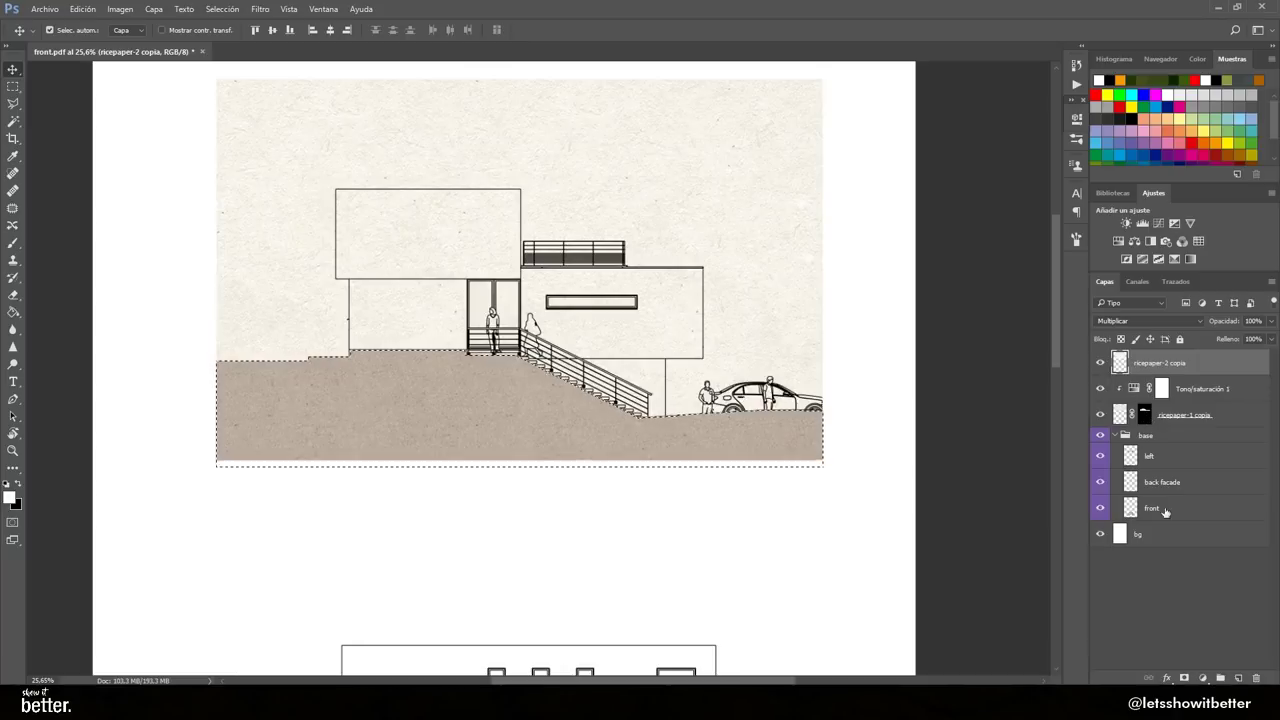
Add a layer mask to ricepaper-2 copia from the ground selection and invert it to exclude the ground.
{"action": "left_click", "coordinate": [1184, 678]}
{"action": "key", "text": "ctrl+i"}
{"action": "left_click_drag", "start_coordinate": [680, 277], "coordinate": [734, 329]}
{"action": "scroll", "coordinate": [734, 329], "scroll_direction": "up", "scroll_amount": 1}
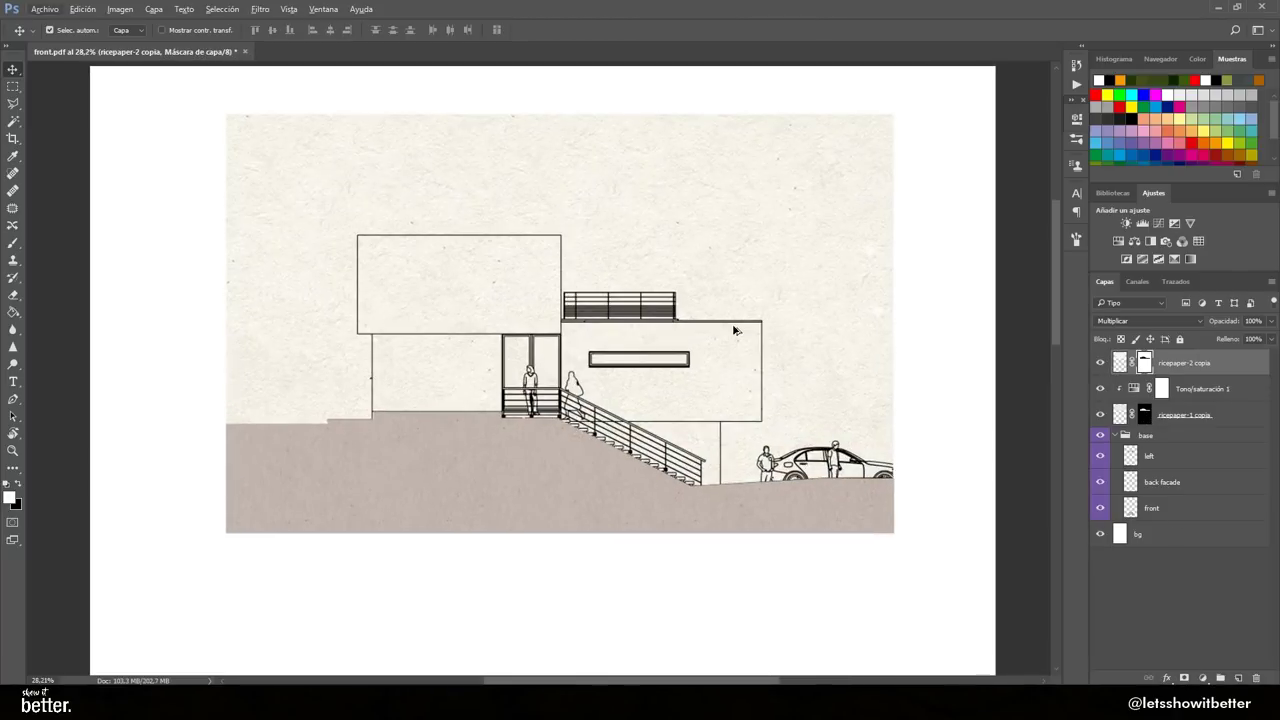
Add a Hue/Saturation adjustment clipped to ricepaper-2 copia and set its saturation to -99.
{"action": "left_click", "coordinate": [1118, 241]}
{"action": "left_click", "coordinate": [1124, 390]}
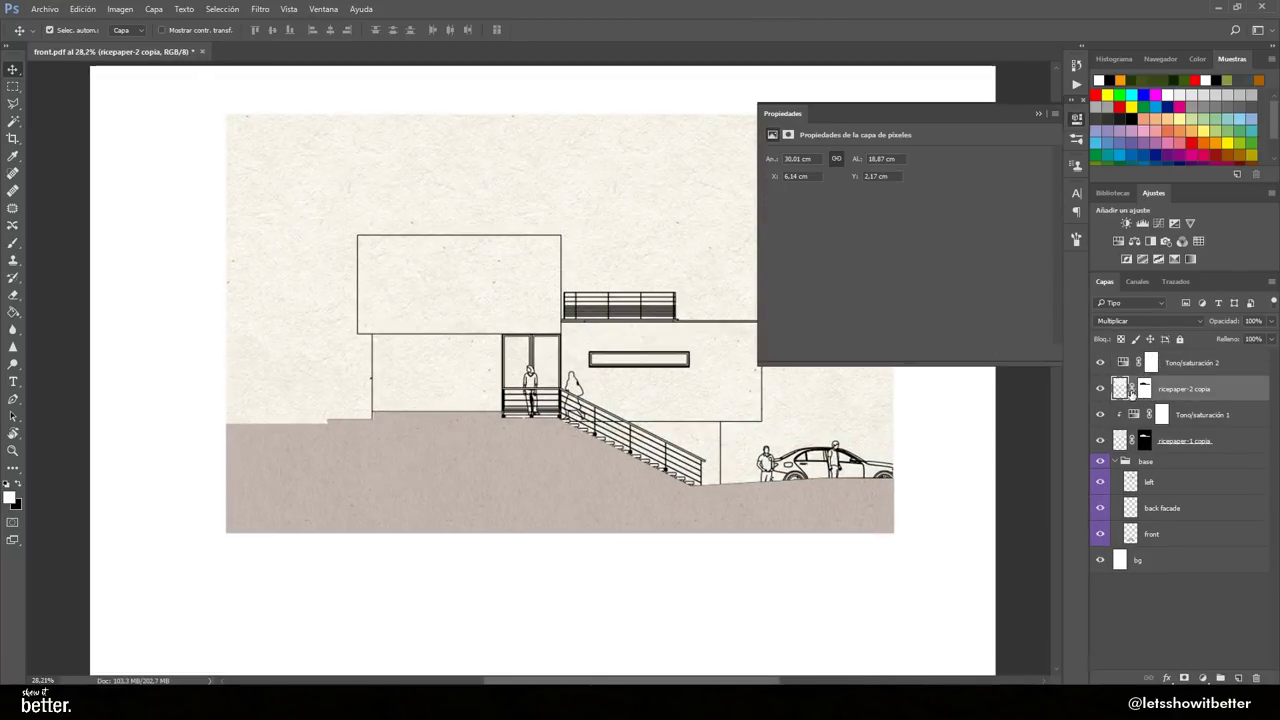
{"action": "left_click", "coordinate": [1200, 366]}
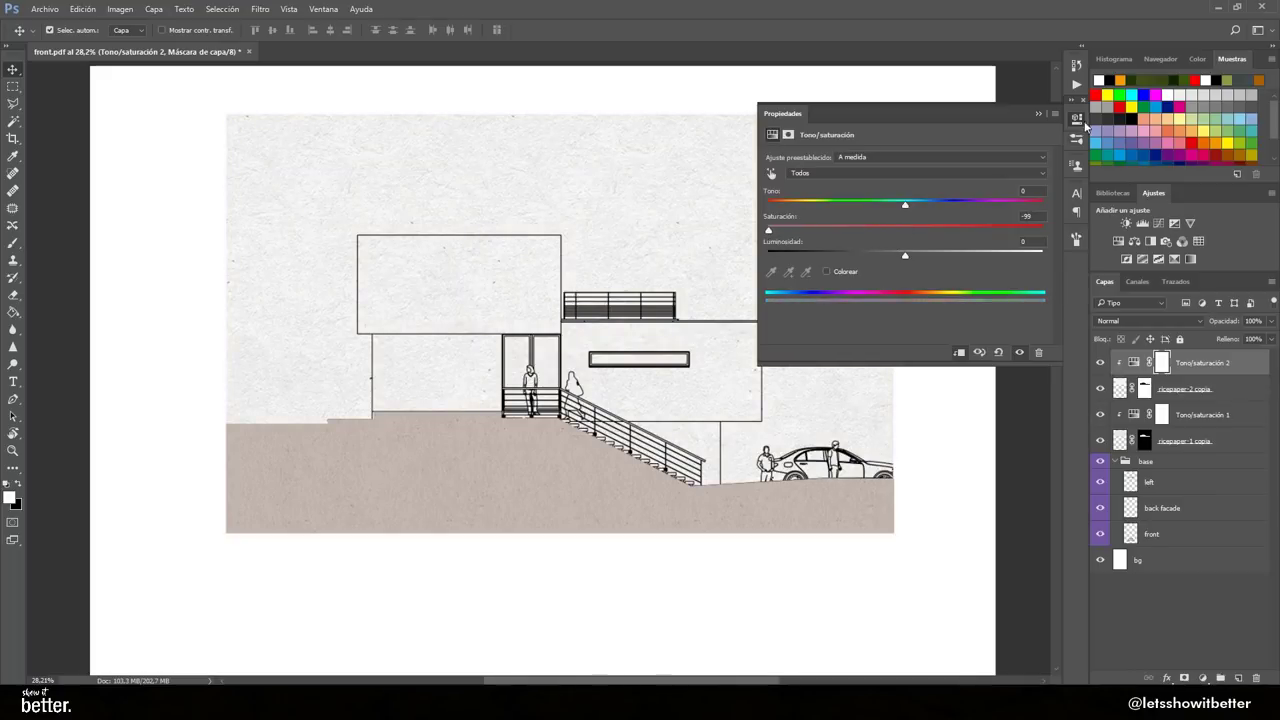
{"action": "left_click", "coordinate": [1081, 121]}
{"action": "scroll", "coordinate": [666, 326], "scroll_direction": "down", "scroll_amount": 11}
{"action": "scroll", "coordinate": [586, 170], "scroll_direction": "up", "scroll_amount": 9}
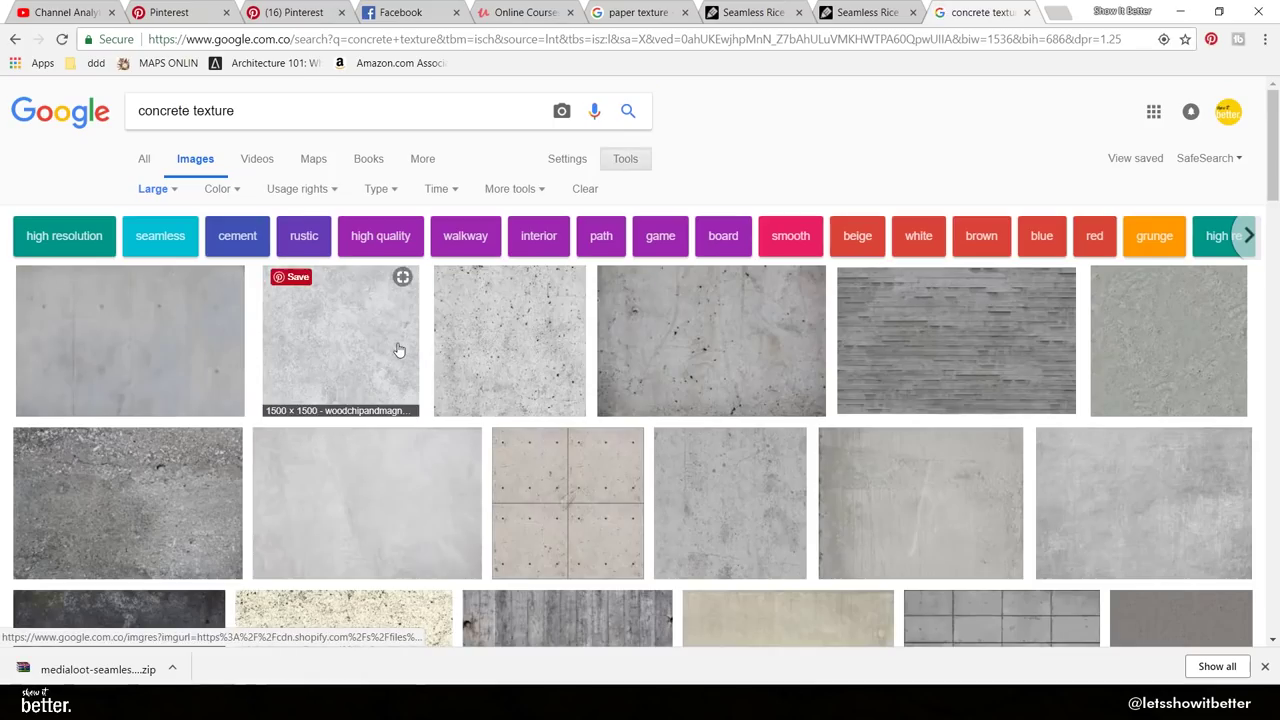
Open the 1500 × 1500 light gray concrete texture from the browser's Google image results in a new tab for copying.
{"action": "left_click", "coordinate": [400, 351]}
{"action": "scroll", "coordinate": [450, 352], "scroll_direction": "down", "scroll_amount": 1}
{"action": "right_click", "coordinate": [282, 333]}
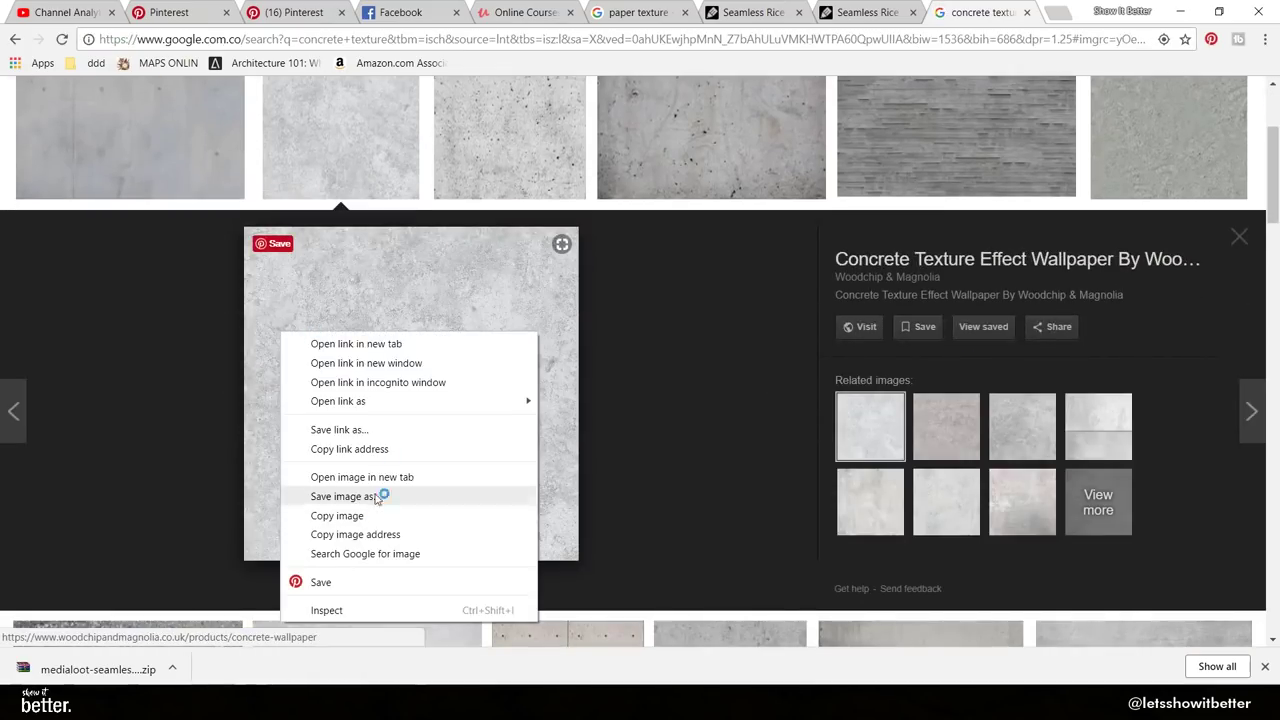
{"action": "left_click", "coordinate": [385, 478]}
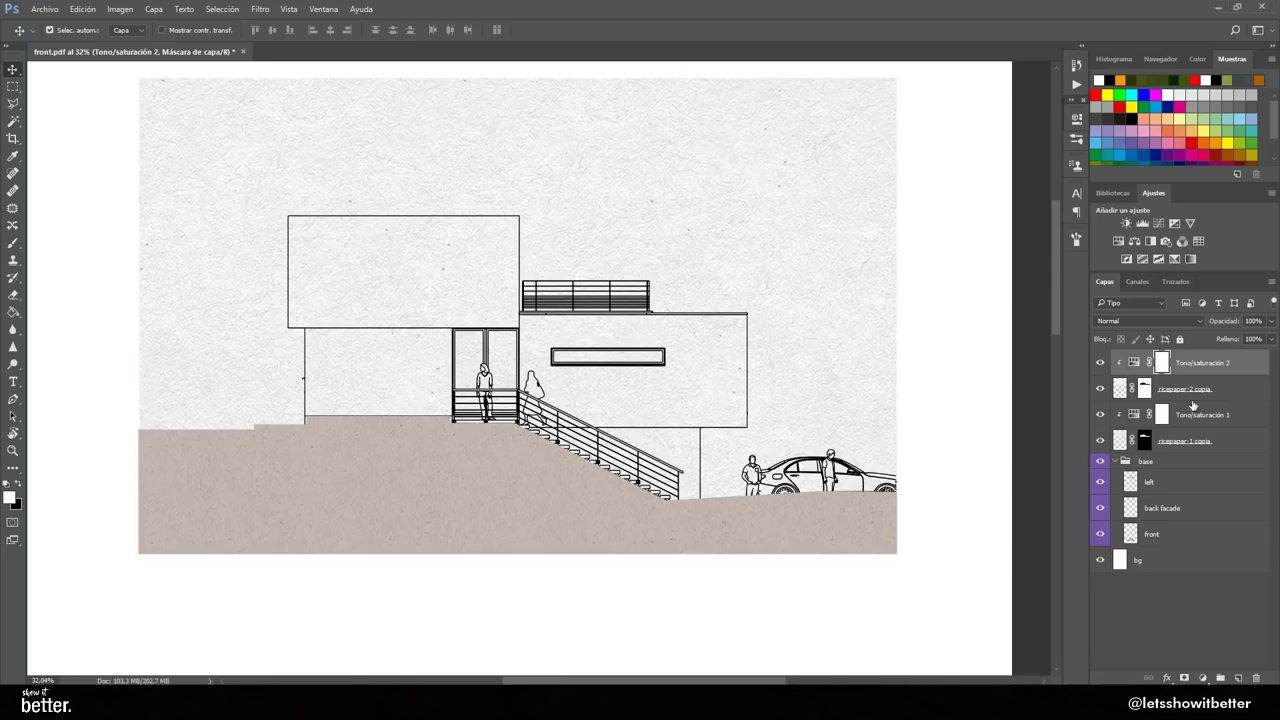
Paste the concrete texture into the facade sheet and scale and position it to cover the left facade building.
{"action": "key", "text": "ctrl+v"}
{"action": "key", "text": "ctrl+t"}
{"action": "left_click_drag", "start_coordinate": [715, 415], "coordinate": [572, 178]}
{"action": "left_click_drag", "start_coordinate": [590, 303], "coordinate": [491, 268]}
{"action": "left_click_drag", "start_coordinate": [581, 332], "coordinate": [758, 316]}
{"action": "left_click_drag", "start_coordinate": [507, 494], "coordinate": [508, 517]}
{"action": "key", "text": "Return"}
Hide the concrete layer and select the facade's three wall areas on the left layer with the Magic Wand.
{"action": "left_click", "coordinate": [1100, 363]}
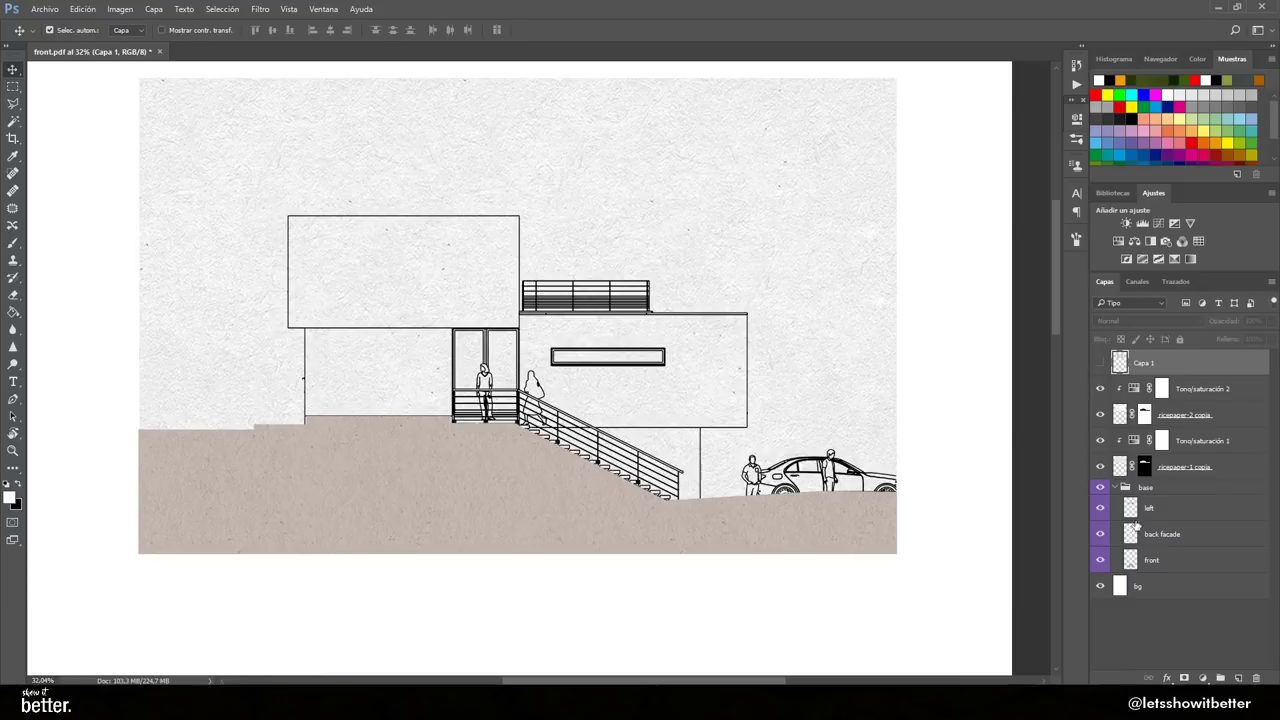
{"action": "left_click", "coordinate": [1149, 509]}
{"action": "key", "text": "w"}
{"action": "left_click", "coordinate": [383, 296]}
{"action": "scroll", "coordinate": [383, 297], "scroll_direction": "up", "scroll_amount": 3}
{"action": "scroll", "coordinate": [391, 346], "scroll_direction": "up", "scroll_amount": 2}
{"action": "left_click", "coordinate": [400, 371], "text": "shift"}
{"action": "left_click", "coordinate": [627, 344], "text": "shift"}
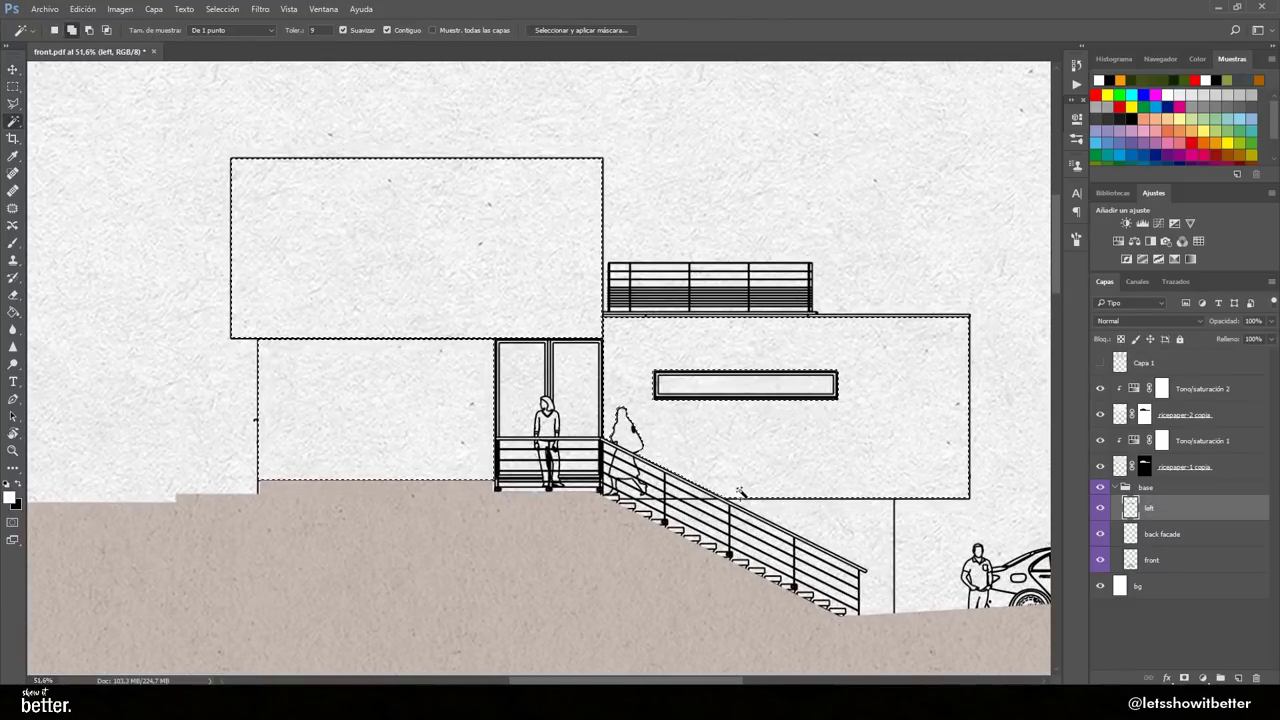
Show the concrete layer and add a layer mask from the wall selection.
{"action": "left_click", "coordinate": [1100, 362]}
{"action": "left_click", "coordinate": [1150, 362]}
{"action": "left_click", "coordinate": [1183, 678]}
{"action": "key", "text": "v"}
{"action": "left_click", "coordinate": [1101, 508]}
{"action": "left_click", "coordinate": [1101, 508]}
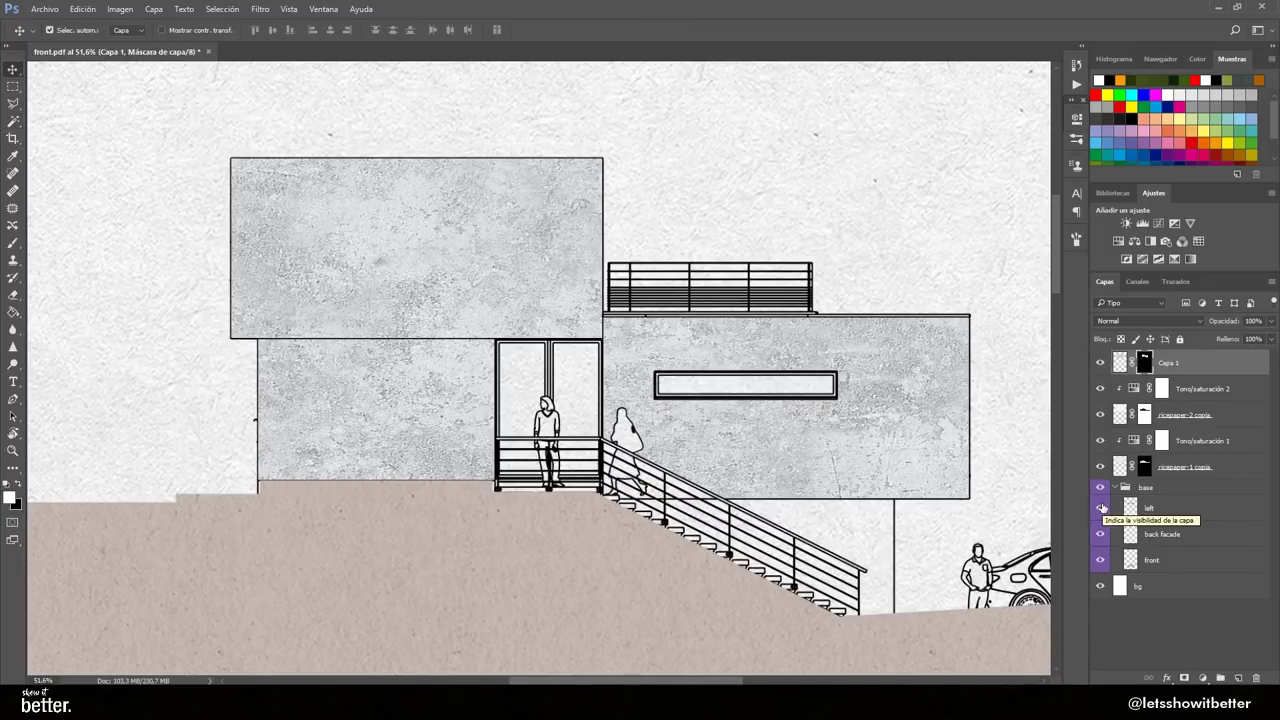
Outline the whole building silhouette, including the entrance and stairs, with a closed Polygonal Lasso selection.
{"action": "key", "text": "l"}
{"action": "scroll", "coordinate": [282, 495], "scroll_direction": "up", "scroll_amount": 2}
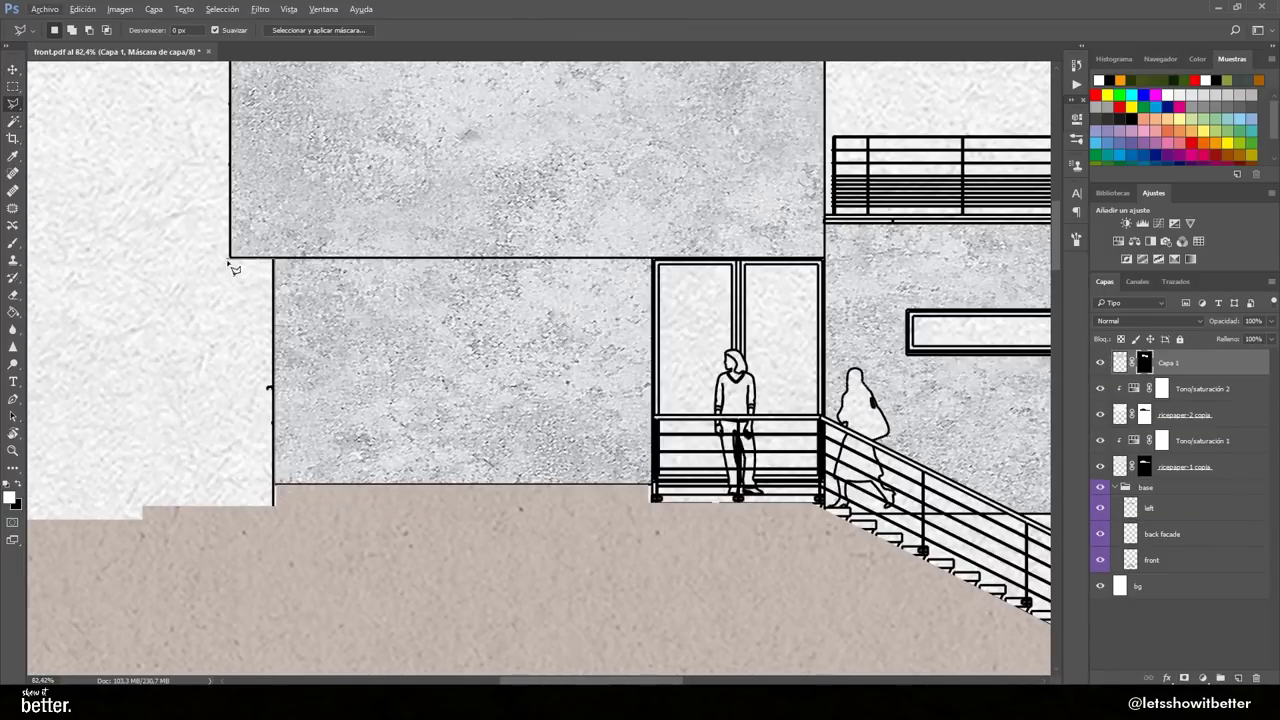
{"action": "scroll", "coordinate": [250, 214], "scroll_direction": "up", "scroll_amount": 4}
{"action": "scroll", "coordinate": [366, 416], "scroll_direction": "right", "scroll_amount": 9}
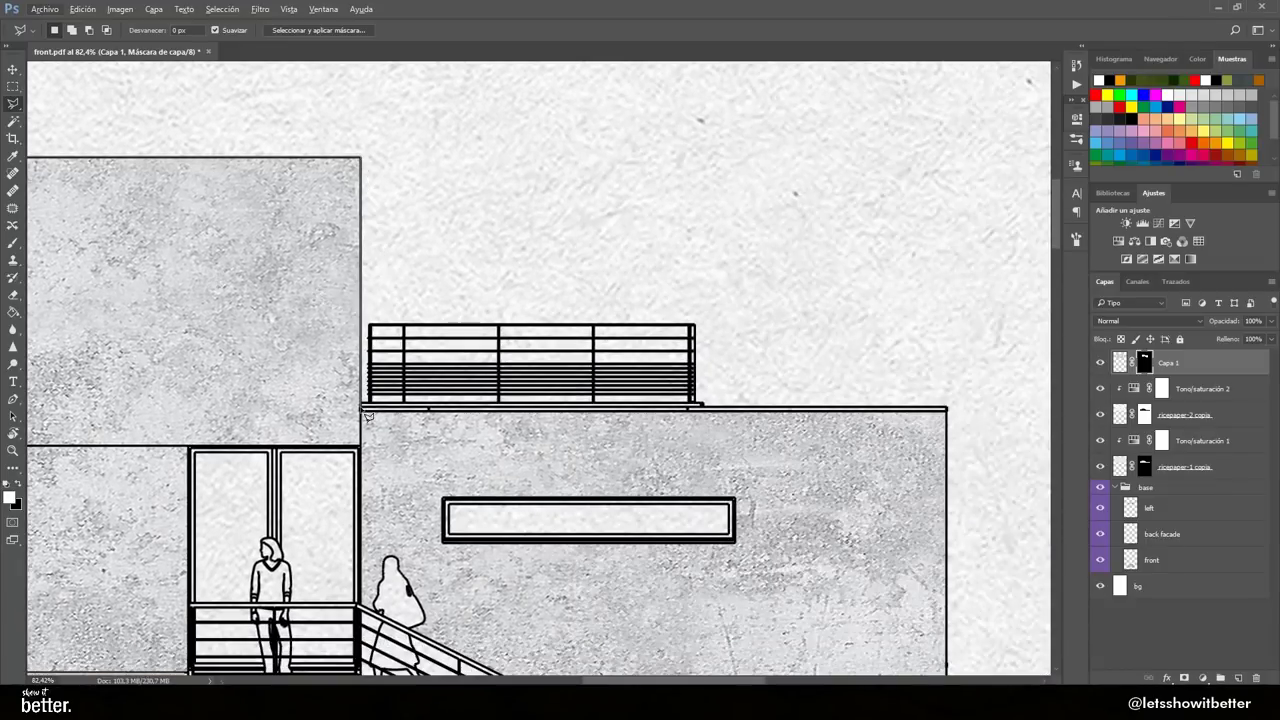
{"action": "scroll", "coordinate": [957, 412], "scroll_direction": "down", "scroll_amount": 6}
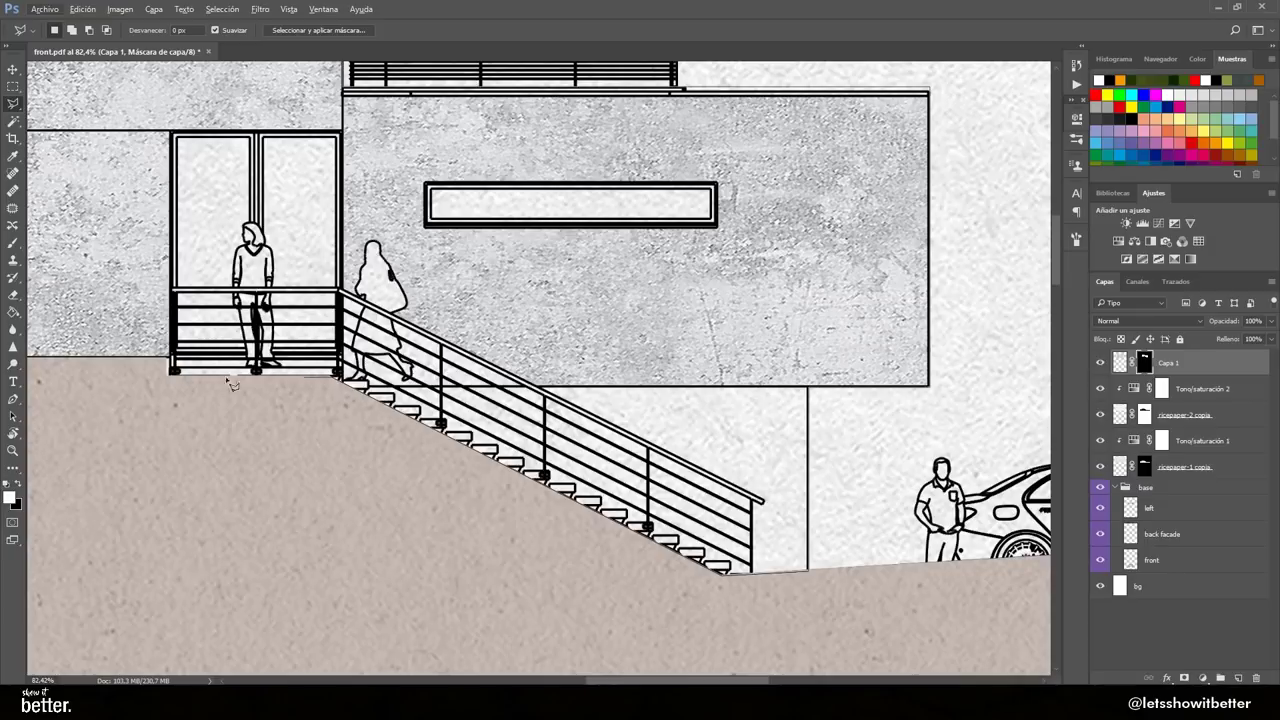
{"action": "scroll", "coordinate": [392, 414], "scroll_direction": "left", "scroll_amount": 10}
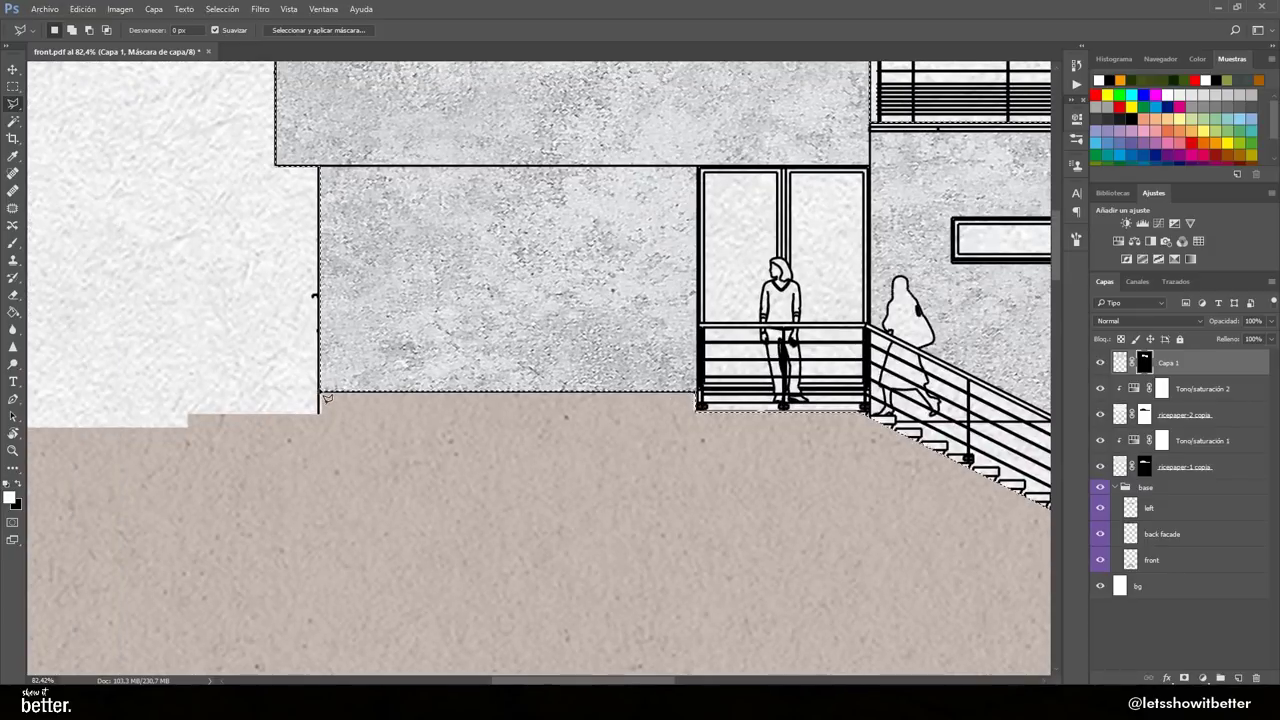
Paint the silhouette selection white on the concrete layer's mask with the Brush at 100% opacity and deselect.
{"action": "scroll", "coordinate": [323, 398], "scroll_direction": "down", "scroll_amount": 5}
{"action": "key", "text": "b"}
{"action": "right_click", "coordinate": [560, 443]}
{"action": "left_click", "coordinate": [684, 523]}
{"action": "left_click_drag", "start_coordinate": [451, 401], "coordinate": [558, 397]}
{"action": "left_click_drag", "start_coordinate": [360, 370], "coordinate": [585, 370]}
{"action": "key", "text": "ctrl+z"}
{"action": "key", "text": "0"}
{"action": "mouse_move", "coordinate": [405, 380]}
{"action": "left_mouse_down"}
{"action": "mouse_move", "coordinate": [397, 340]}
{"action": "mouse_move", "coordinate": [548, 257]}
{"action": "left_mouse_up"}
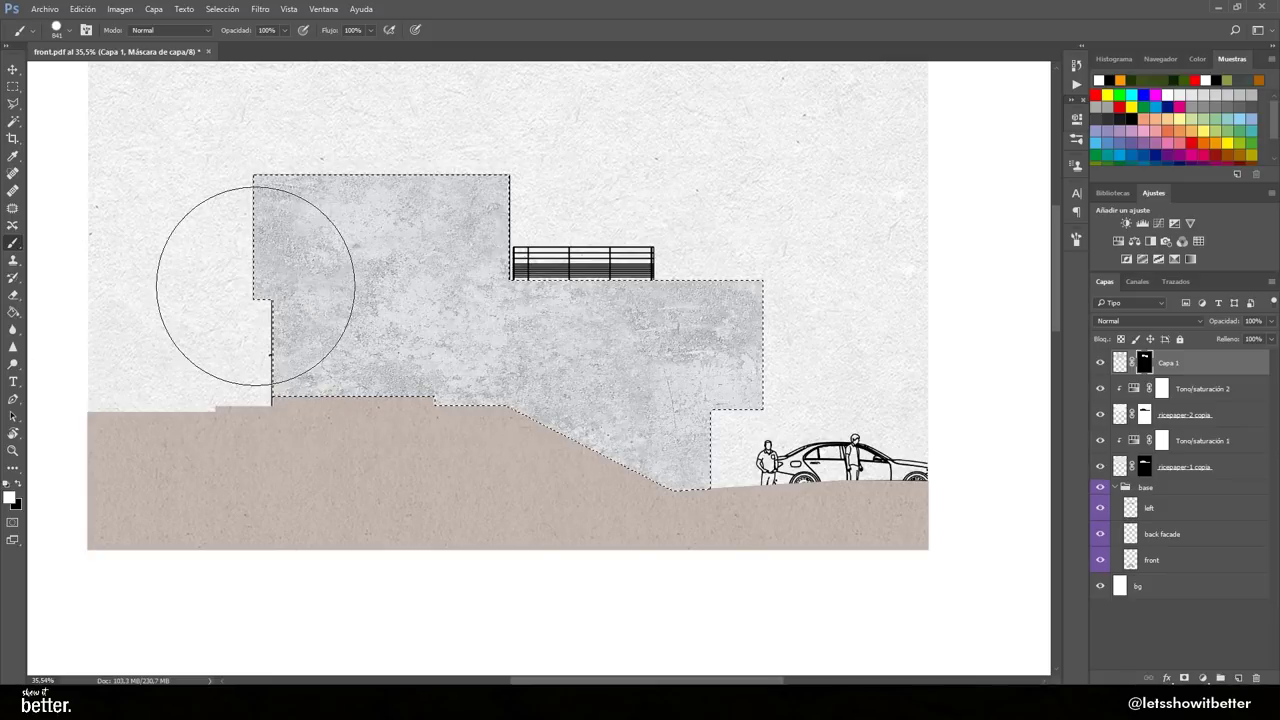
{"action": "key", "text": "ctrl+d"}
Set the concrete layer's blend mode to Multiply.
{"action": "left_click", "coordinate": [1162, 322]}
{"action": "left_click", "coordinate": [1134, 364]}
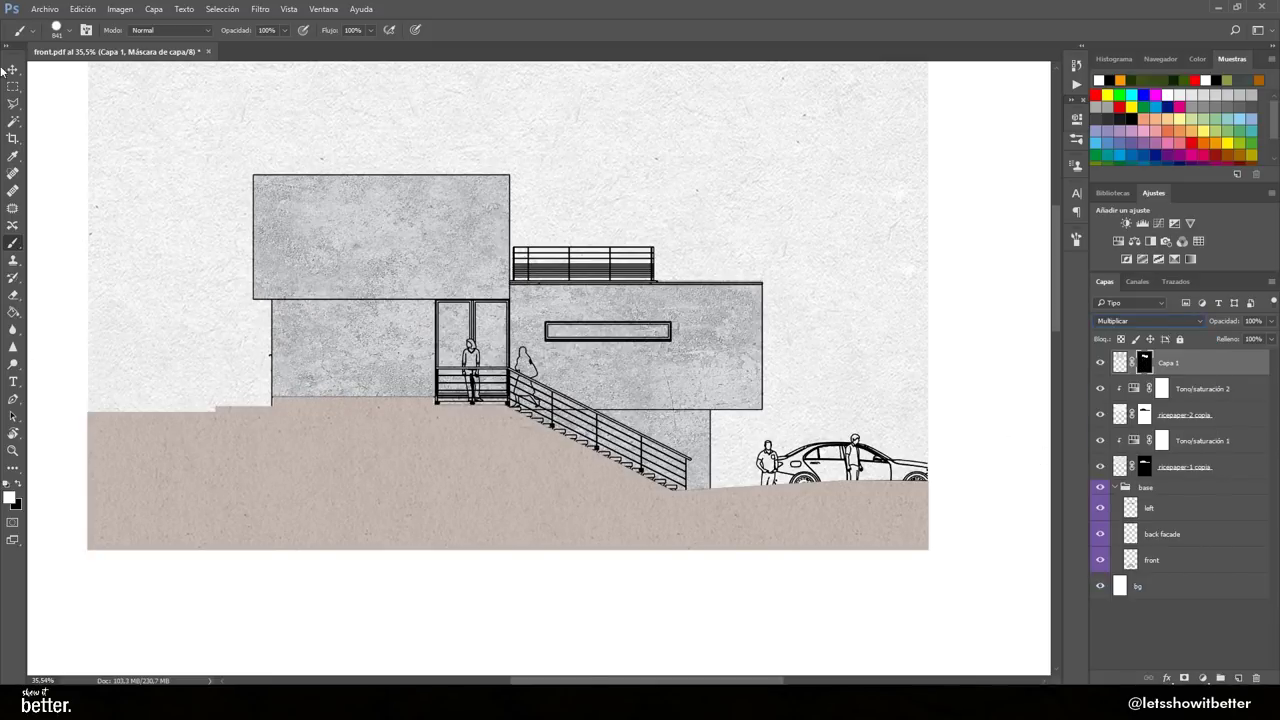
{"action": "left_click", "coordinate": [9, 70]}
Select the recessed lower wall and entrance door area with the Rectangular Marquee.
{"action": "scroll", "coordinate": [438, 371], "scroll_direction": "up", "scroll_amount": 7}
{"action": "key", "text": "m"}
{"action": "left_click_drag", "start_coordinate": [440, 373], "coordinate": [472, 384]}
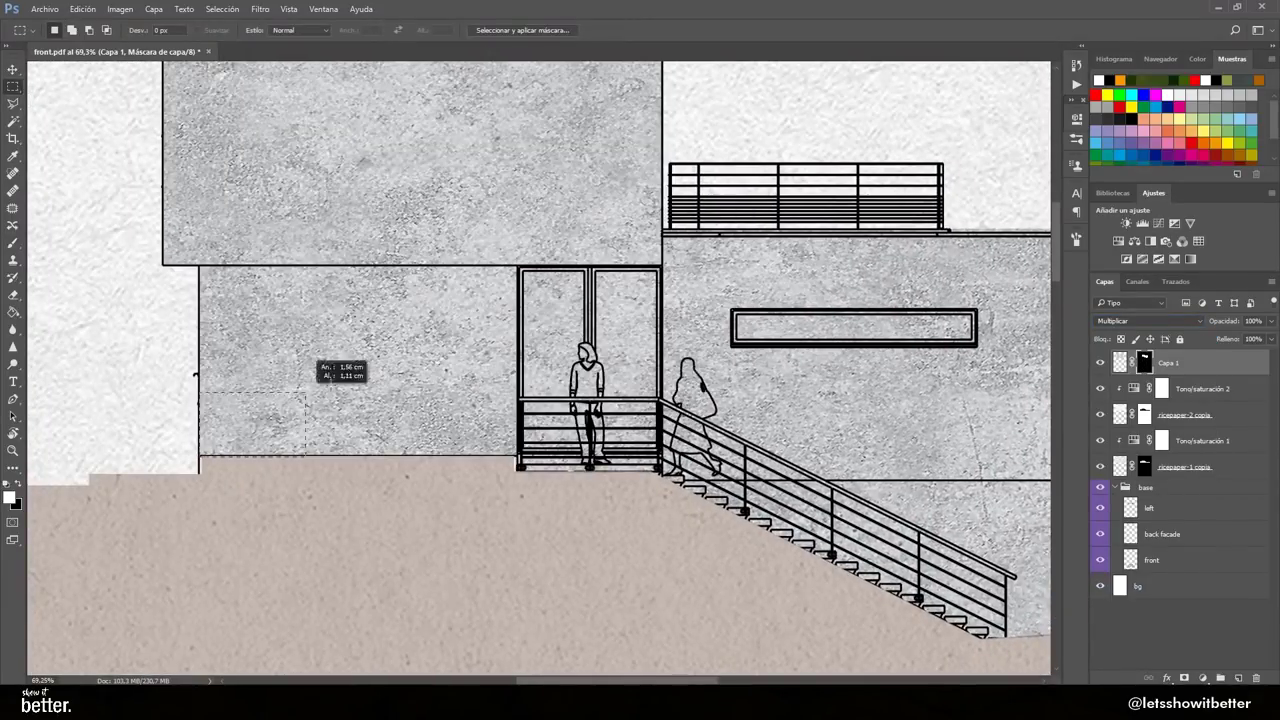
{"action": "left_click_drag", "start_coordinate": [200, 466], "coordinate": [200, 466]}
{"action": "scroll", "coordinate": [527, 519], "scroll_direction": "up", "scroll_amount": 1}
{"action": "scroll", "coordinate": [527, 522], "scroll_direction": "down", "scroll_amount": 2}
Darken the concrete in the selected lower wall and entrance with the Burn tool on midtones at 100% exposure.
{"action": "key", "text": "ctrl+2"}
{"action": "key", "text": "o"}
{"action": "left_click_drag", "start_coordinate": [431, 381], "coordinate": [718, 345]}
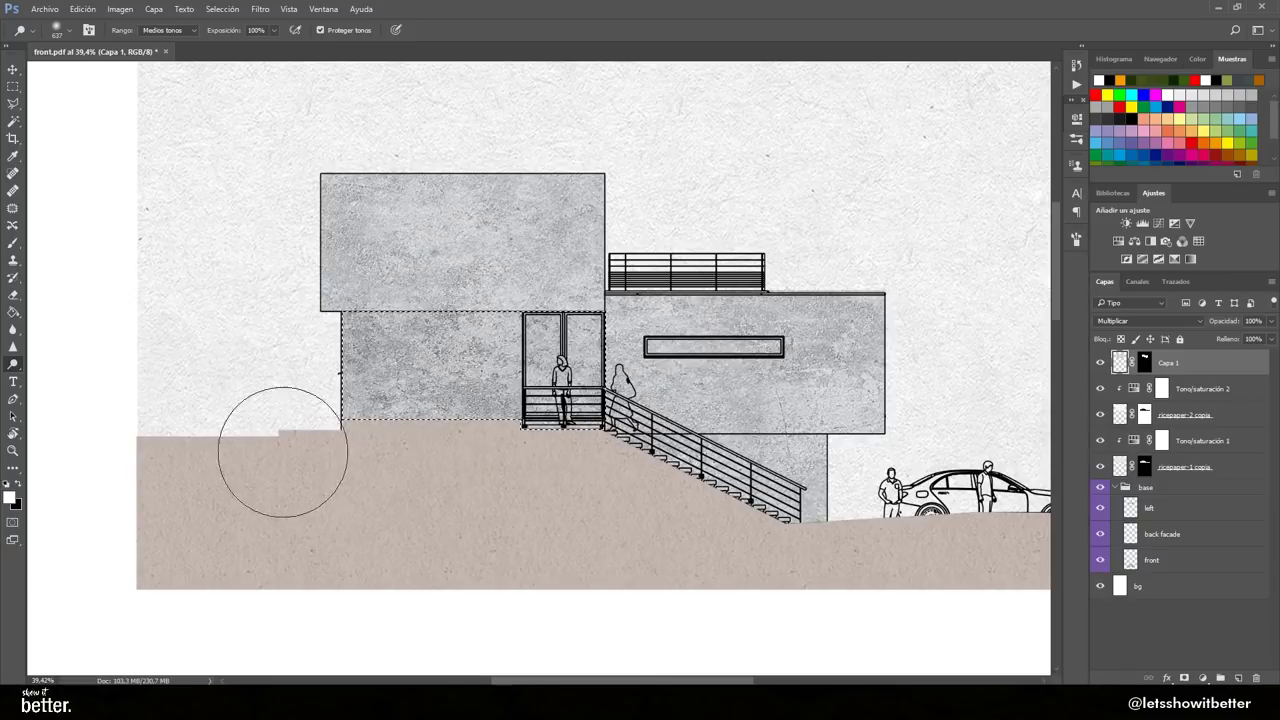
{"action": "left_click", "coordinate": [1101, 507]}
{"action": "left_click", "coordinate": [1101, 507]}
{"action": "left_click_drag", "start_coordinate": [560, 345], "coordinate": [365, 375]}
{"action": "scroll", "coordinate": [345, 435], "scroll_direction": "down", "scroll_amount": 1}
Select the recessed wall behind the lower stairs with the Polygonal Lasso, burn its concrete darker and hide the left linework.
{"action": "scroll", "coordinate": [600, 414], "scroll_direction": "up", "scroll_amount": 2}
{"action": "key", "text": "l"}
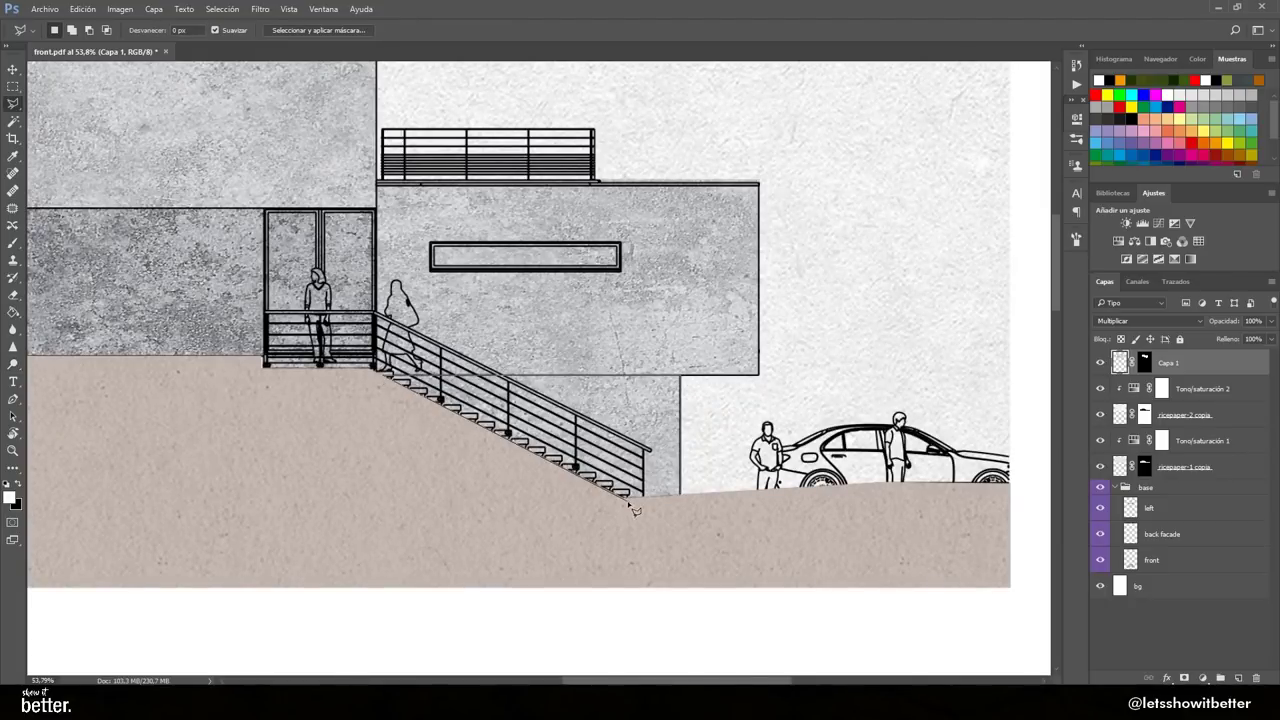
{"action": "key", "text": "o"}
{"action": "mouse_move", "coordinate": [673, 502]}
{"action": "left_mouse_down"}
{"action": "mouse_move", "coordinate": [738, 400]}
{"action": "mouse_move", "coordinate": [821, 433]}
{"action": "mouse_move", "coordinate": [717, 395]}
{"action": "mouse_move", "coordinate": [820, 565]}
{"action": "left_mouse_up"}
{"action": "left_click", "coordinate": [1101, 510]}
{"action": "scroll", "coordinate": [629, 423], "scroll_direction": "down", "scroll_amount": 2}
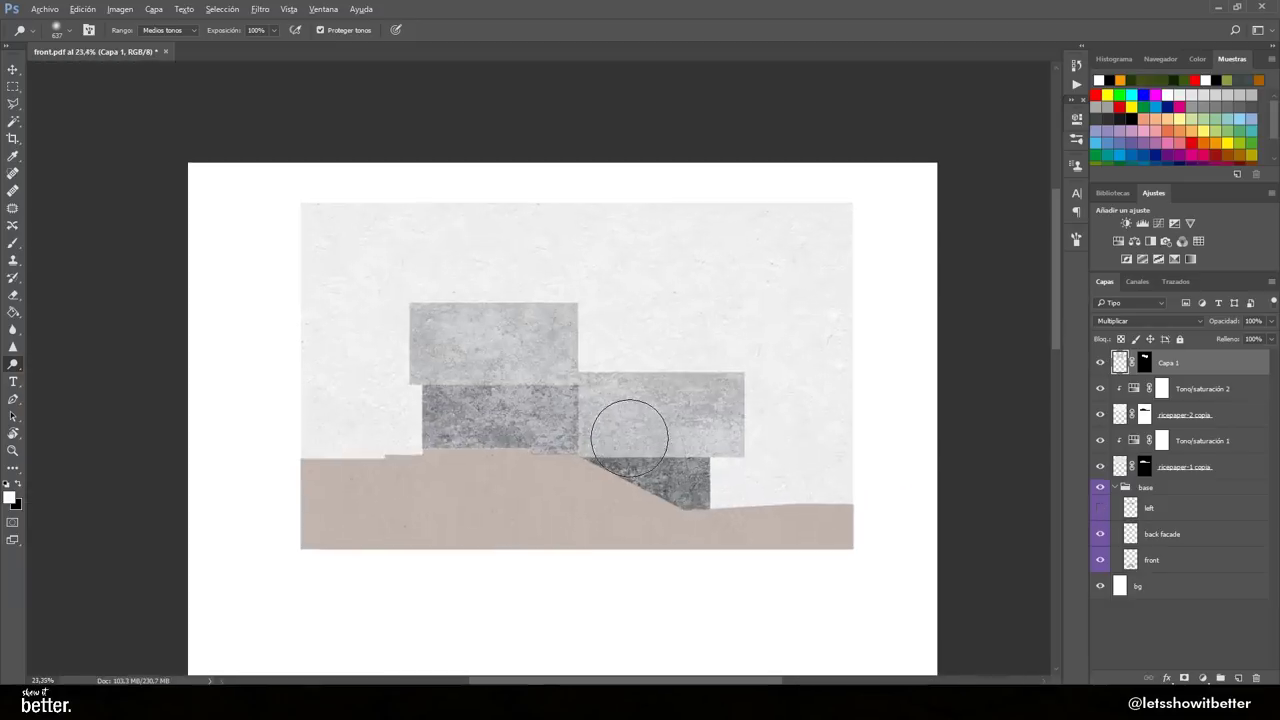
Show the left linework and select the long window and the entrance door with the Rectangular Marquee.
{"action": "scroll", "coordinate": [628, 438], "scroll_direction": "up", "scroll_amount": 1}
{"action": "left_click", "coordinate": [1101, 508]}
{"action": "scroll", "coordinate": [617, 398], "scroll_direction": "up", "scroll_amount": 5}
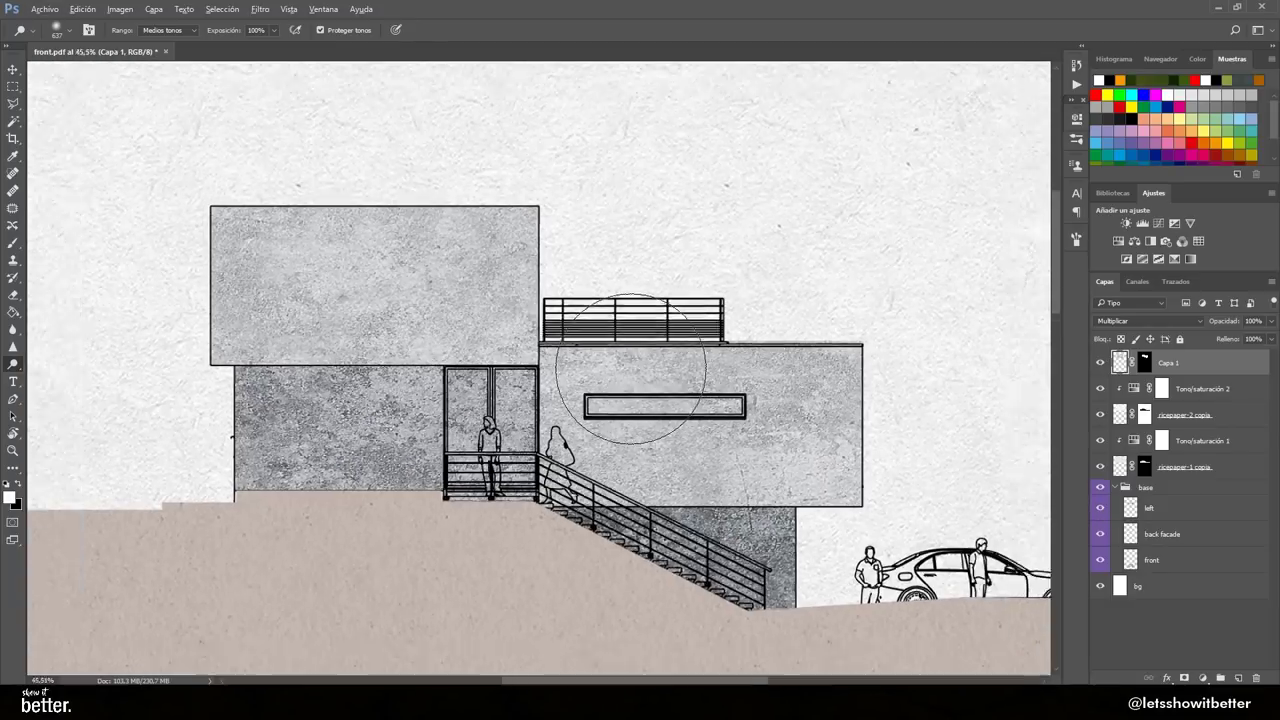
{"action": "key", "text": "m"}
{"action": "left_click_drag", "start_coordinate": [555, 420], "coordinate": [900, 367]}
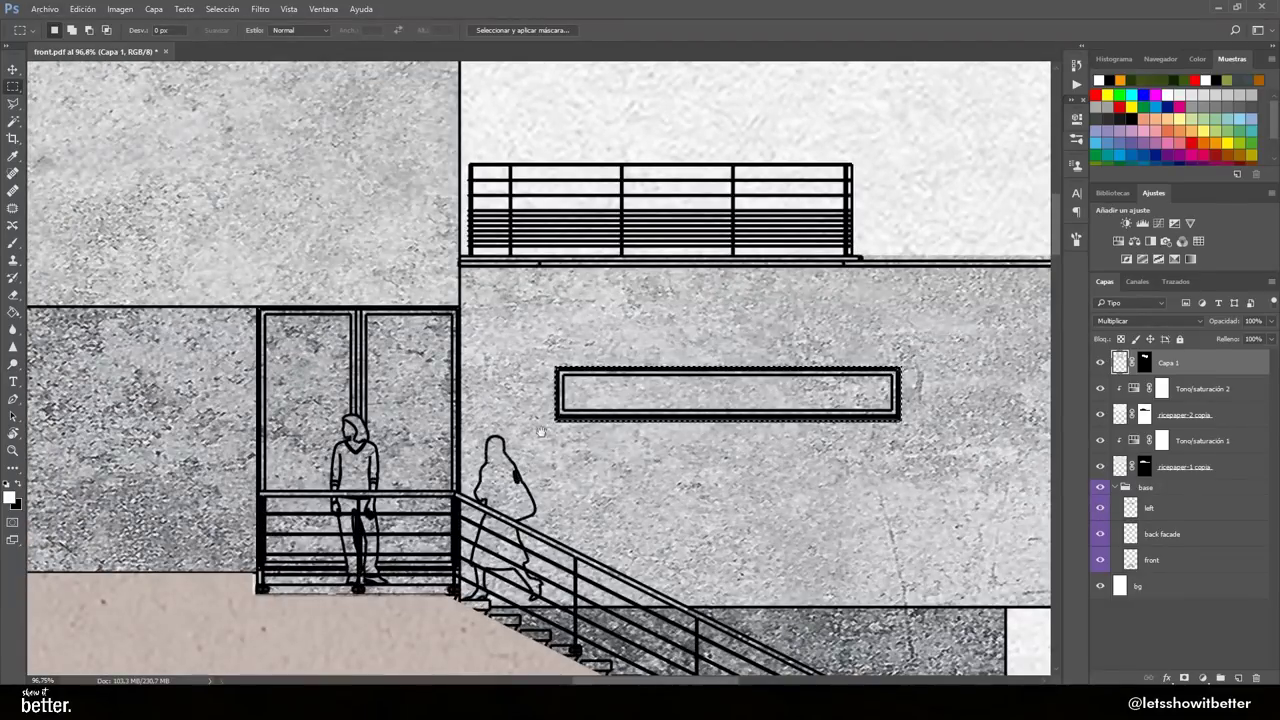
{"action": "left_click_drag", "start_coordinate": [510, 440], "coordinate": [662, 431]}
{"action": "left_click_drag", "start_coordinate": [409, 586], "coordinate": [611, 298], "text": "shift"}
{"action": "scroll", "coordinate": [549, 382], "scroll_direction": "down", "scroll_amount": 5}
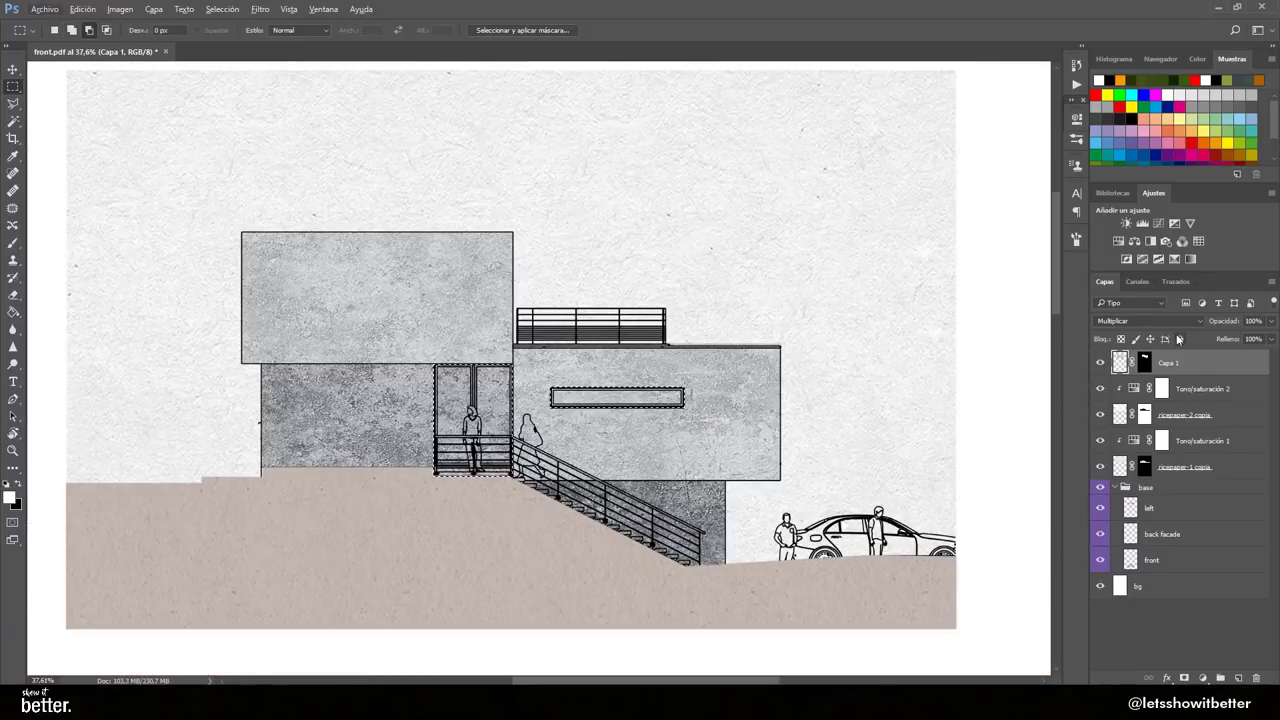
Whiten the selected window and door with a clipped, colorized Hue/Saturation adjustment at saturation 0 and lightness +100.
{"action": "left_click", "coordinate": [1118, 243]}
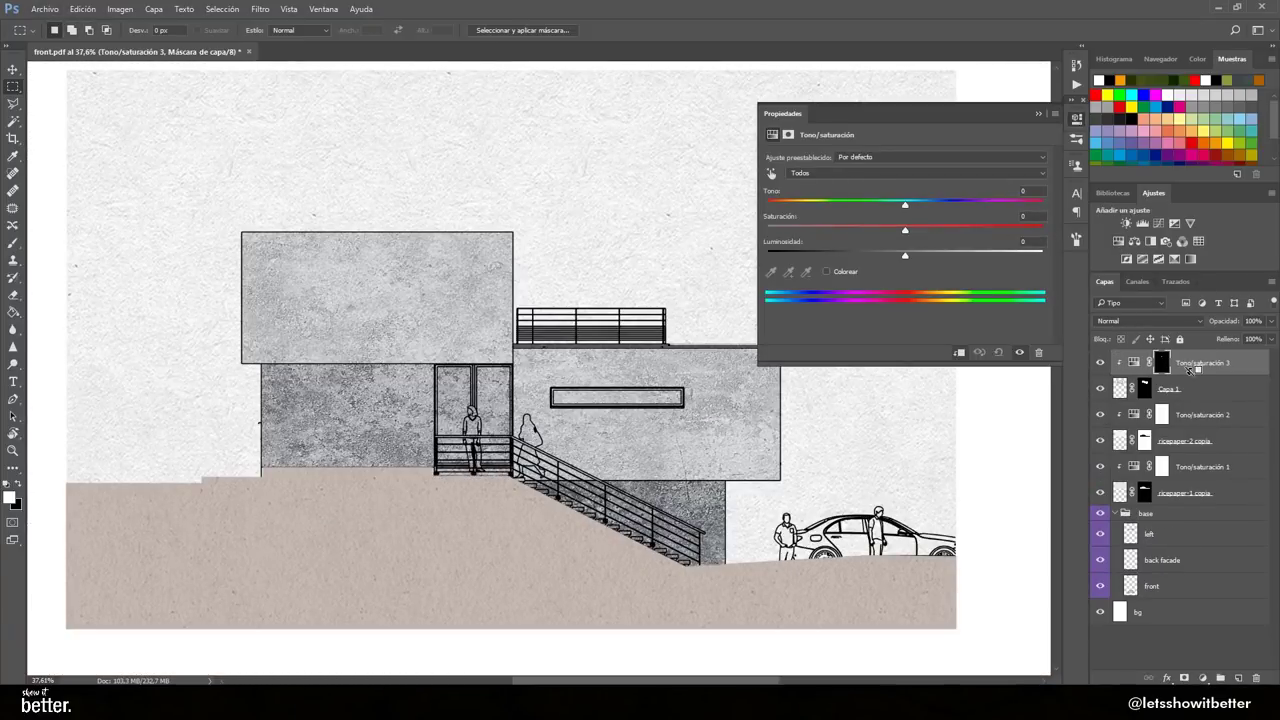
{"action": "left_click_drag", "start_coordinate": [795, 237], "coordinate": [767, 230]}
{"action": "left_click_drag", "start_coordinate": [905, 255], "coordinate": [1077, 241]}
{"action": "left_click", "coordinate": [1076, 120]}
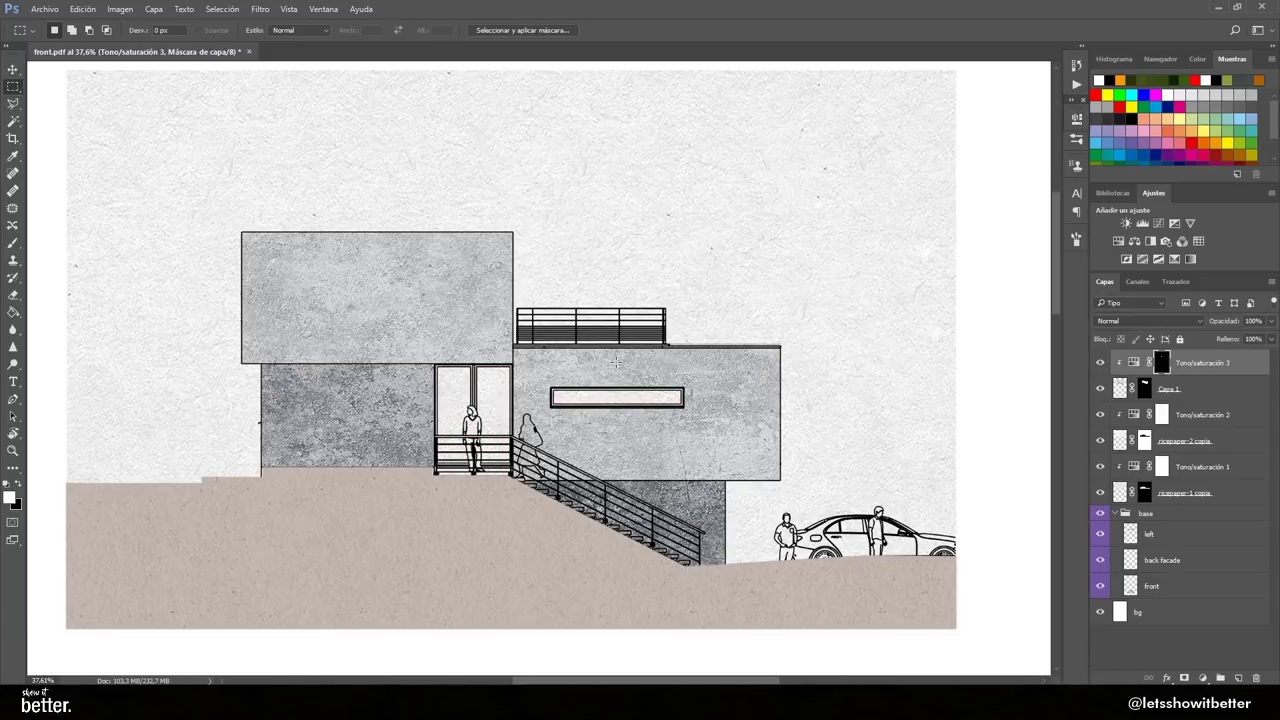
{"action": "key", "text": "v"}
{"action": "left_click", "coordinate": [1100, 534]}
{"action": "left_click", "coordinate": [1099, 535]}
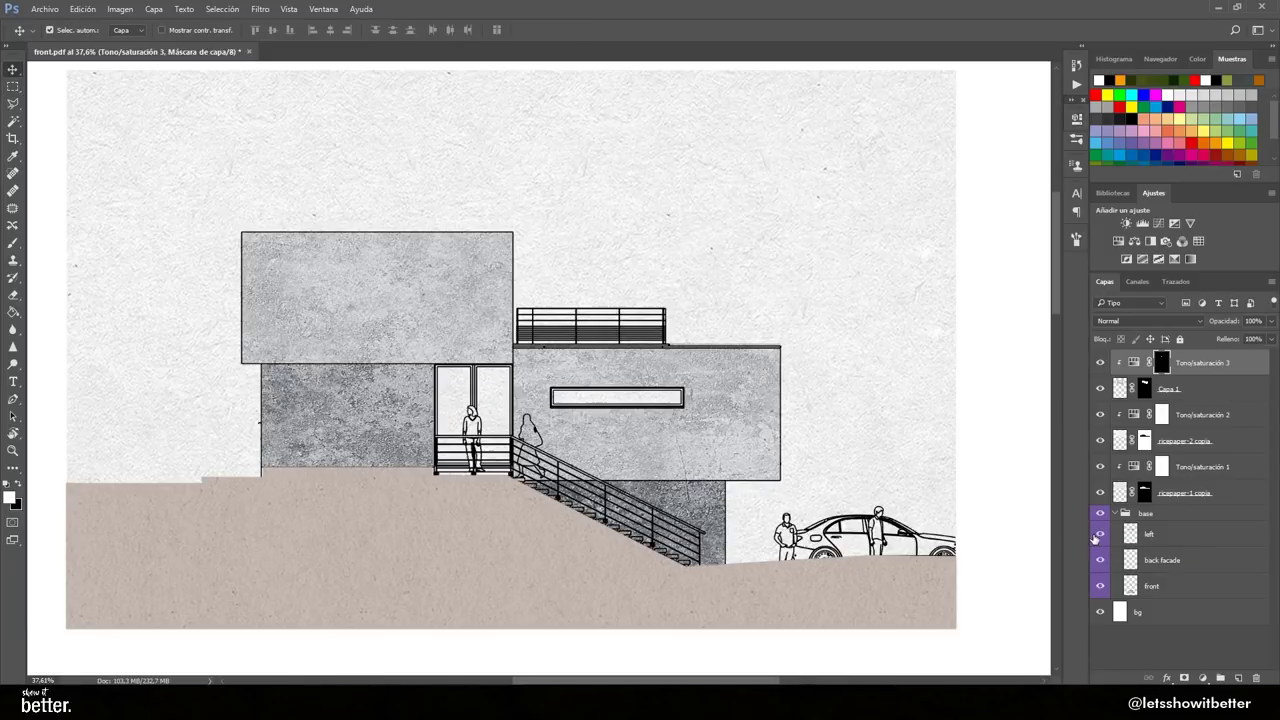
{"action": "left_click", "coordinate": [1099, 535]}
{"action": "left_click", "coordinate": [1099, 535]}
Brush black over the entrance door on the whitening adjustment's mask so only the window keeps the effect.
{"action": "key", "text": "b"}
{"action": "left_click", "coordinate": [436, 436]}
{"action": "key", "text": "ctrl+z"}
{"action": "key", "text": "x"}
{"action": "mouse_move", "coordinate": [452, 436]}
{"action": "left_mouse_down"}
{"action": "mouse_move", "coordinate": [460, 385]}
{"action": "mouse_move", "coordinate": [491, 388]}
{"action": "left_mouse_up"}
Select the entrance door and colorize it brown with a clipped Hue/Saturation adjustment at hue 25, saturation 17 and lightness -17.
{"action": "left_click", "coordinate": [1076, 120]}
{"action": "scroll", "coordinate": [527, 361], "scroll_direction": "up", "scroll_amount": 2}
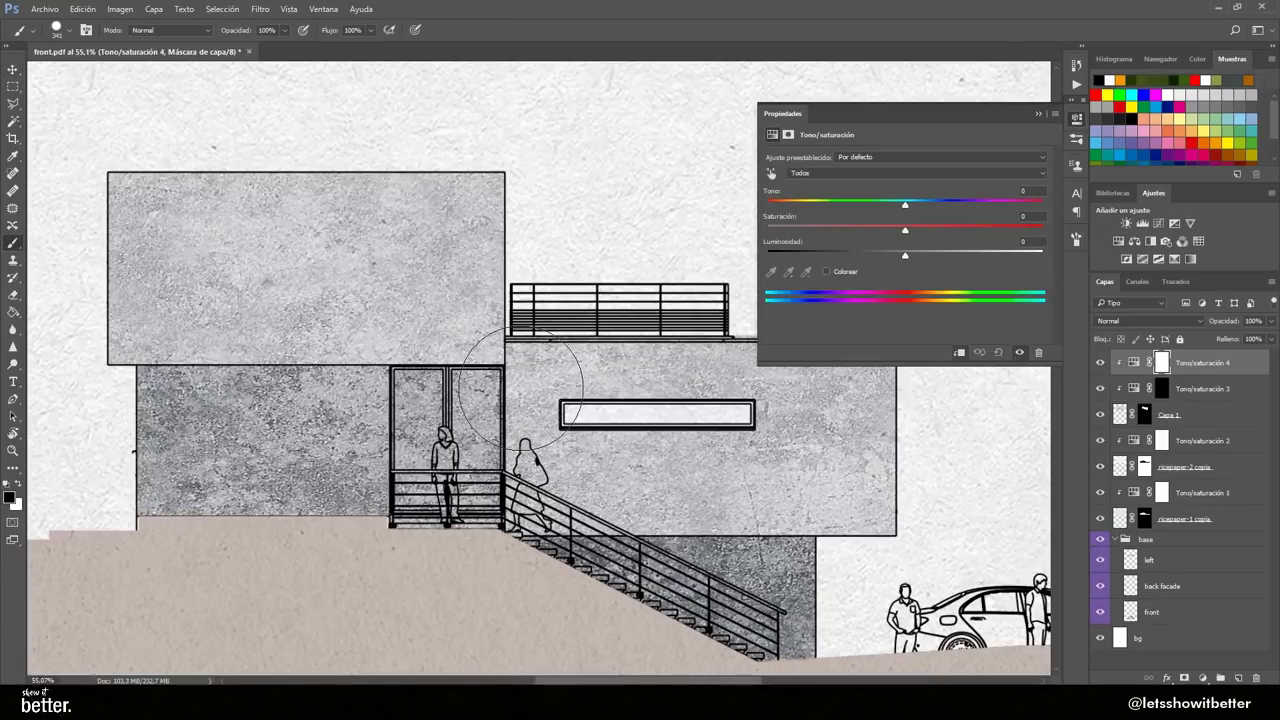
{"action": "key", "text": "m"}
{"action": "left_click_drag", "start_coordinate": [388, 528], "coordinate": [503, 366]}
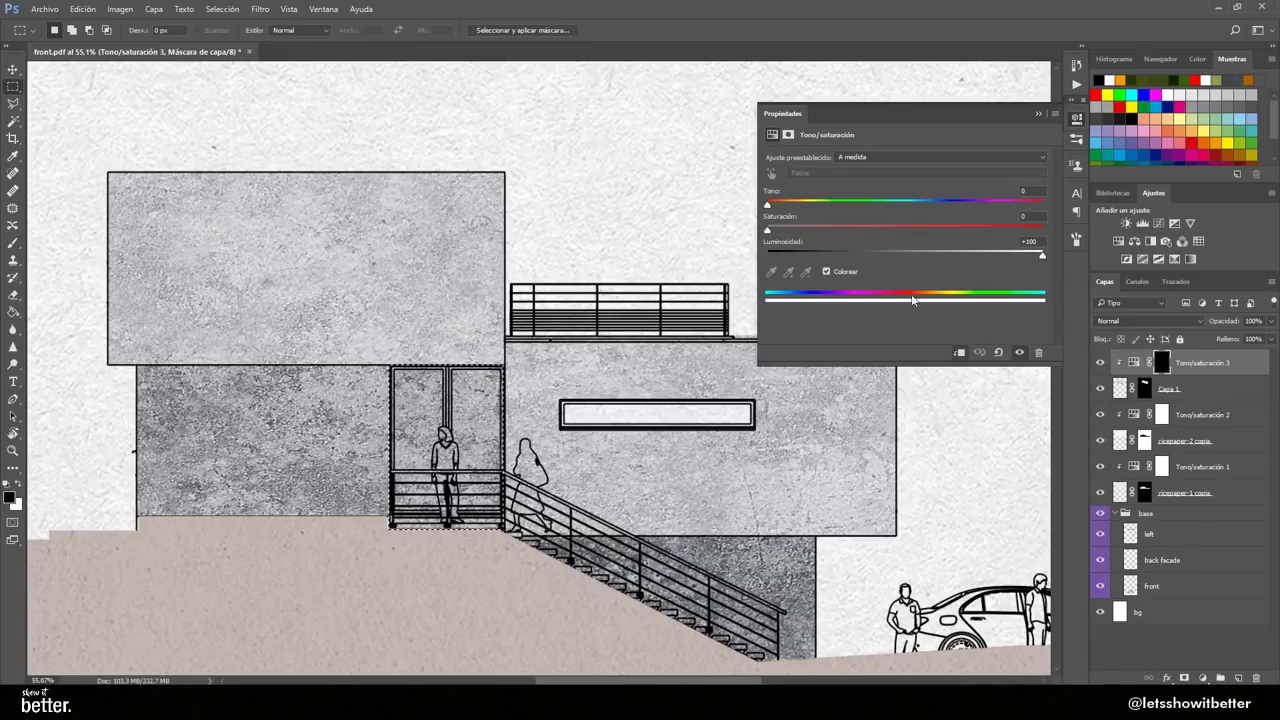
{"action": "left_click", "coordinate": [1118, 241]}
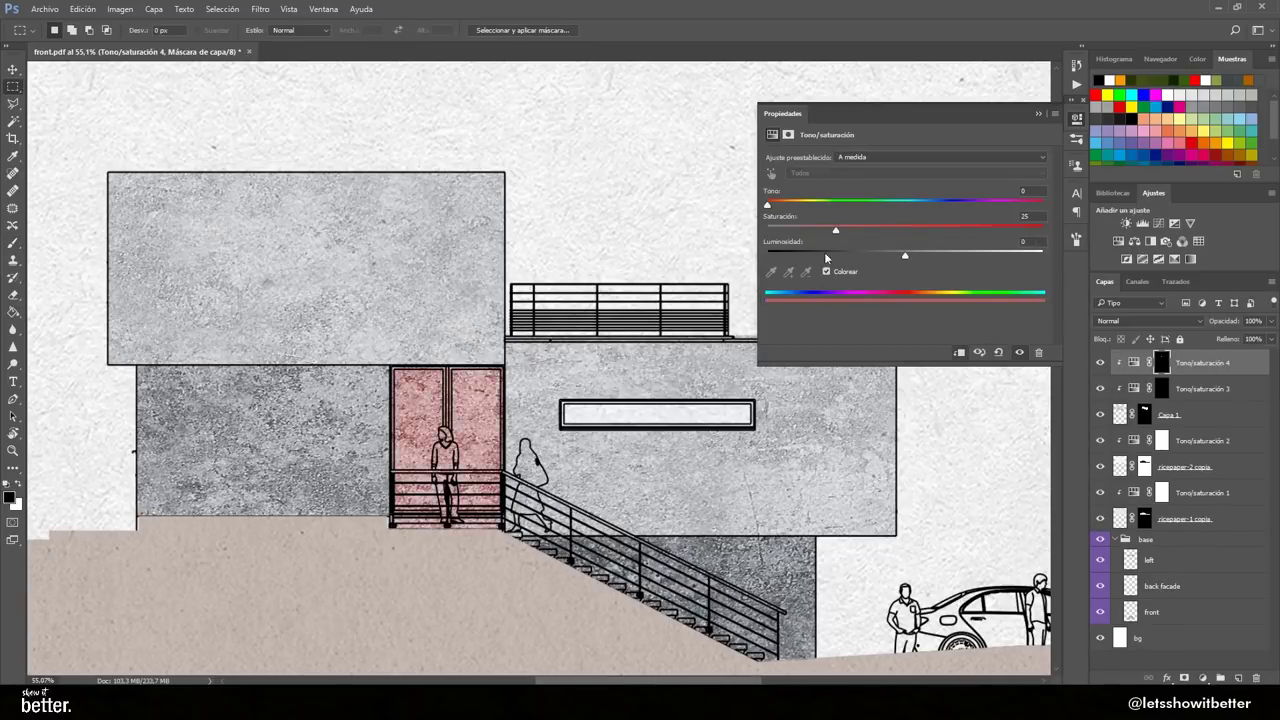
{"action": "left_click_drag", "start_coordinate": [905, 255], "coordinate": [851, 259]}
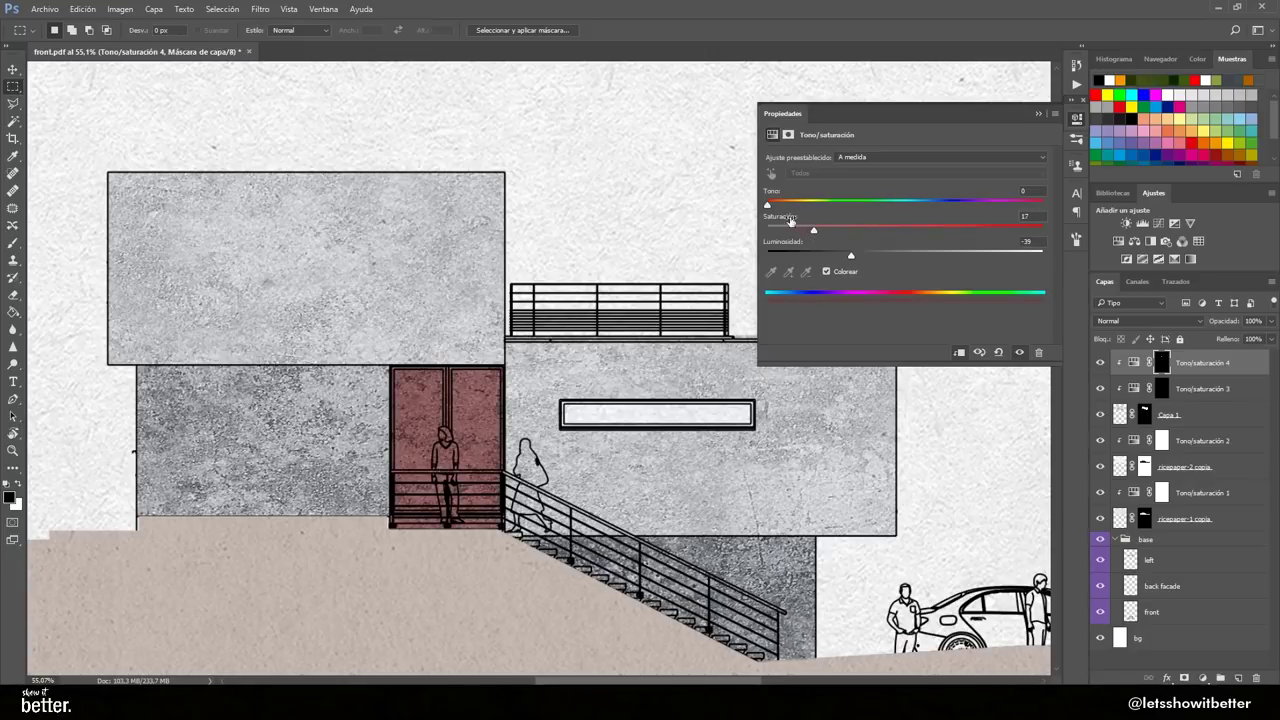
{"action": "mouse_move", "coordinate": [801, 247]}
{"action": "left_mouse_down"}
{"action": "mouse_move", "coordinate": [789, 247]}
{"action": "mouse_move", "coordinate": [802, 232]}
{"action": "left_mouse_up"}
{"action": "left_click", "coordinate": [1100, 560]}
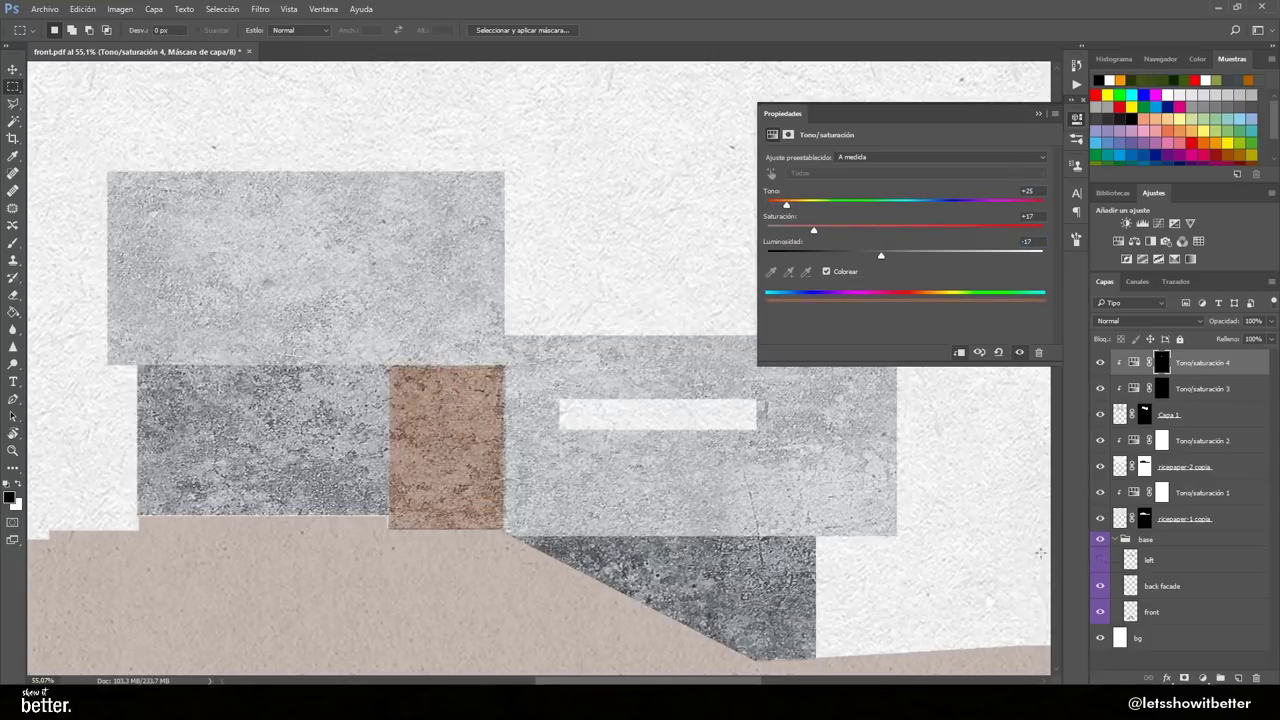
{"action": "scroll", "coordinate": [427, 428], "scroll_direction": "down", "scroll_amount": 3}
{"action": "left_click", "coordinate": [1080, 122]}
{"action": "scroll", "coordinate": [966, 443], "scroll_direction": "up", "scroll_amount": 7}
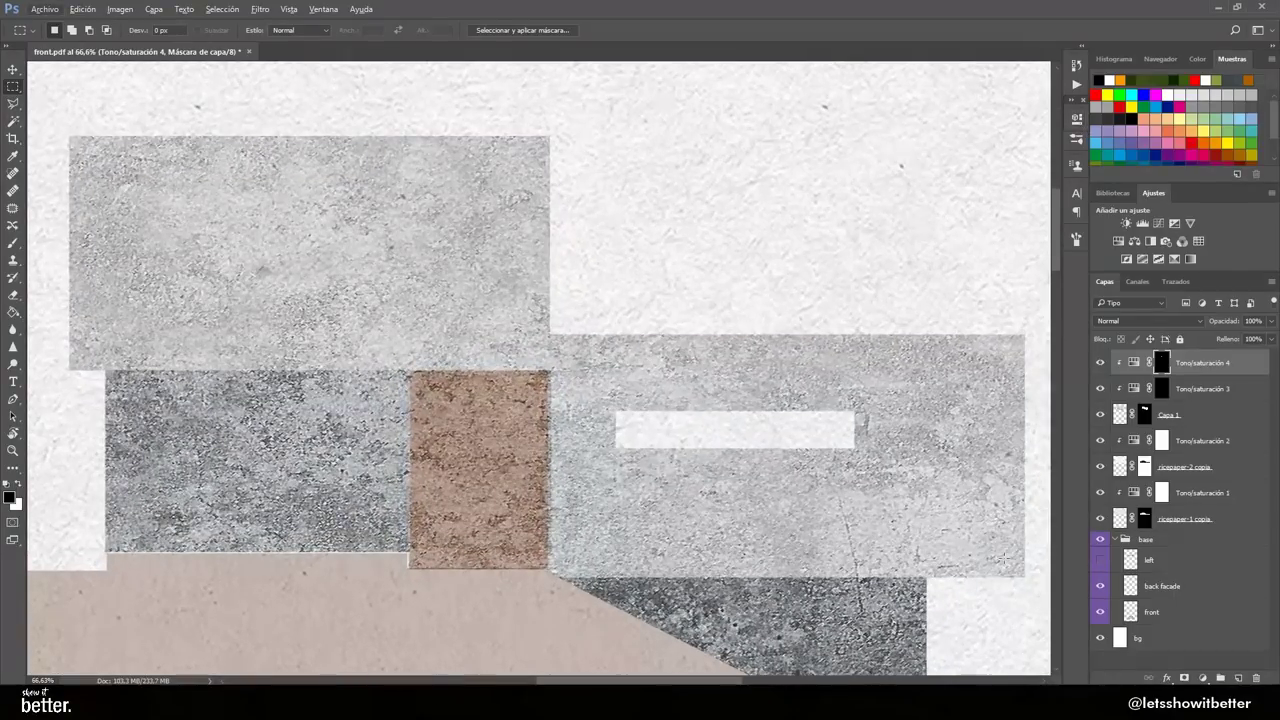
Burn the entrance door's frame and central division darker on the Capa 1 concrete layer, then hide the left linework.
{"action": "left_click", "coordinate": [1100, 560]}
{"action": "key", "text": "o"}
{"action": "right_click", "coordinate": [466, 362]}
{"action": "key", "text": "Escape"}
{"action": "left_click", "coordinate": [1124, 418]}
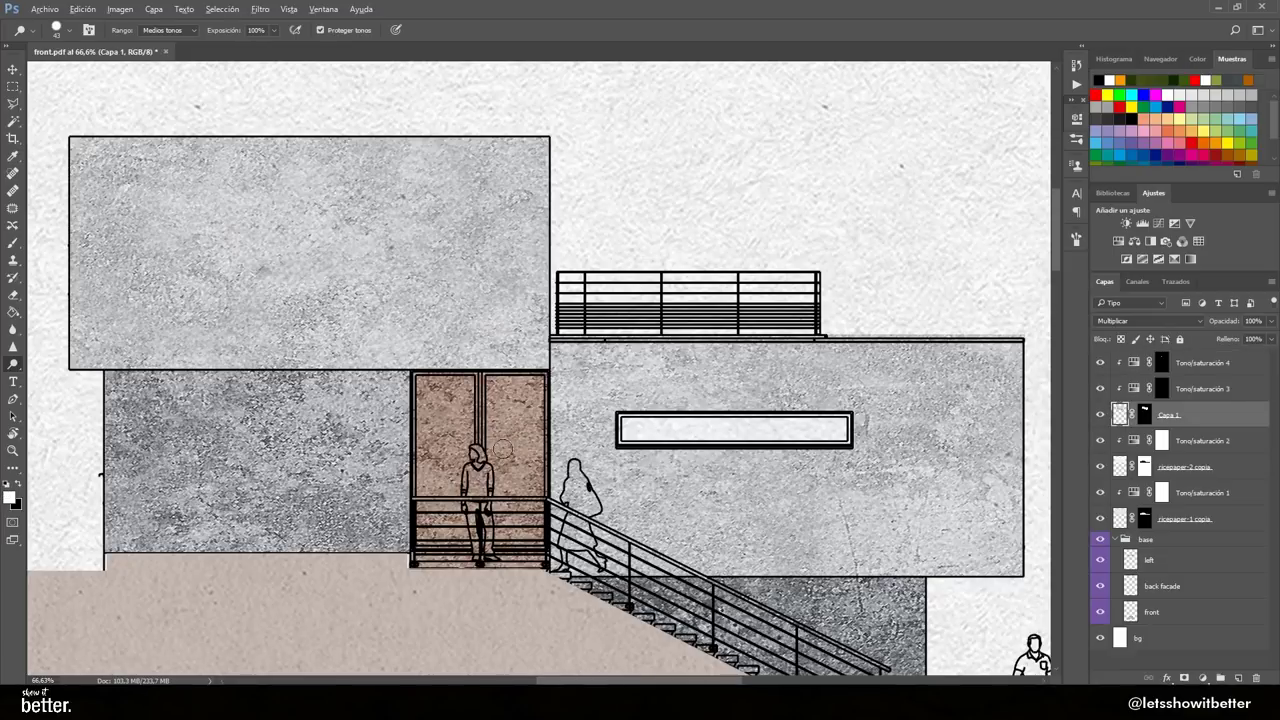
{"action": "scroll", "coordinate": [483, 424], "scroll_direction": "up", "scroll_amount": 2}
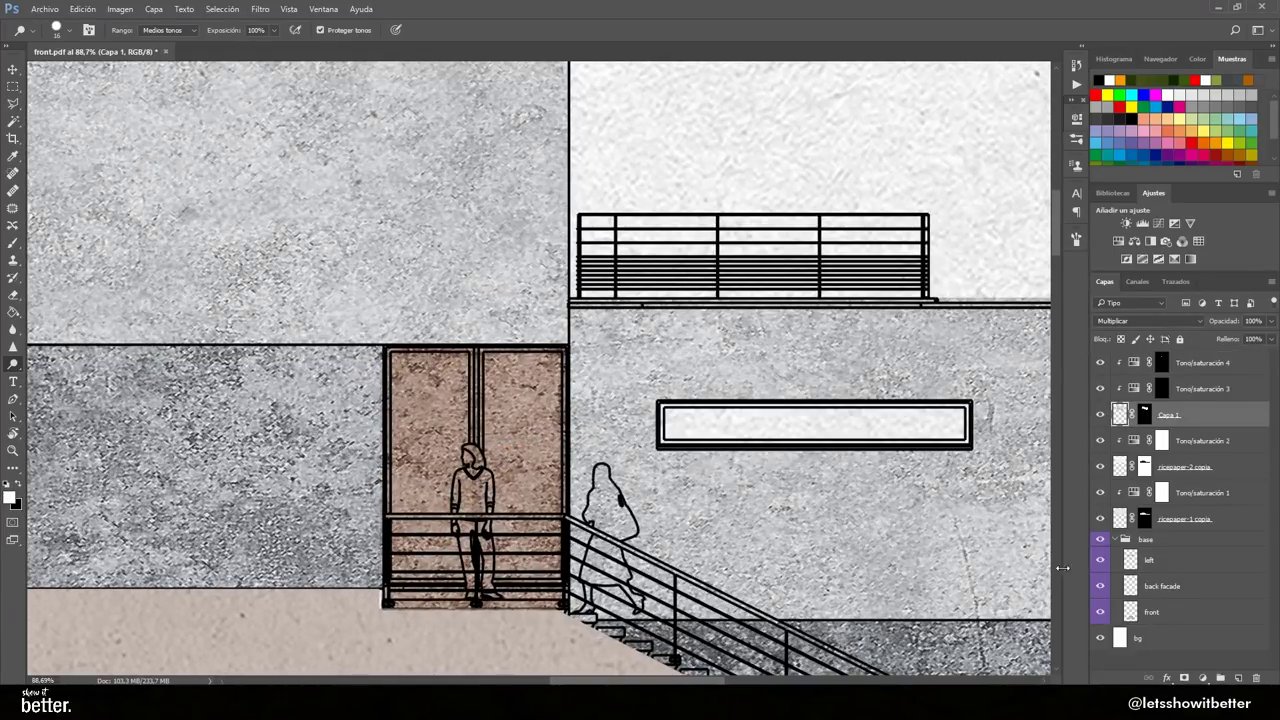
{"action": "left_click", "coordinate": [1100, 560]}
{"action": "scroll", "coordinate": [646, 490], "scroll_direction": "down", "scroll_amount": 5}
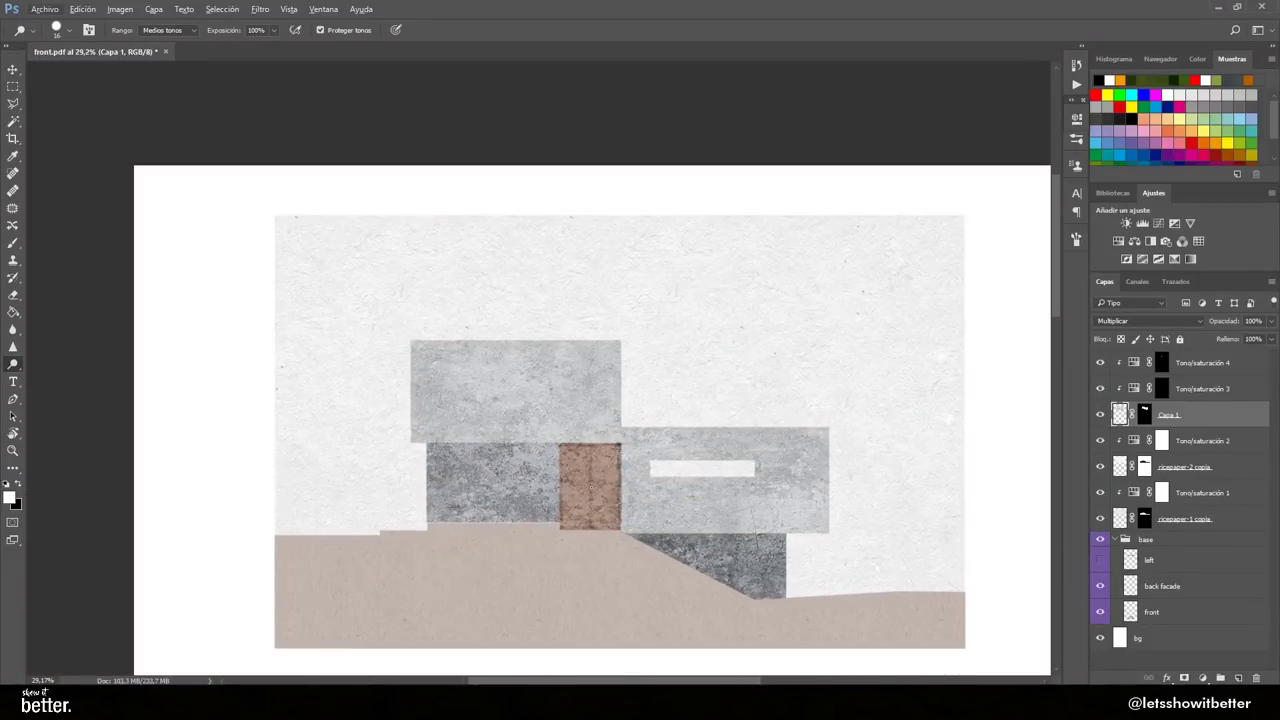
Compare the textured facade with and without the left linework.
{"action": "left_click", "coordinate": [13, 70]}
{"action": "scroll", "coordinate": [600, 230], "scroll_direction": "down", "scroll_amount": 5}
{"action": "scroll", "coordinate": [617, 189], "scroll_direction": "up", "scroll_amount": 6}
{"action": "left_click_drag", "start_coordinate": [529, 242], "coordinate": [549, 354]}
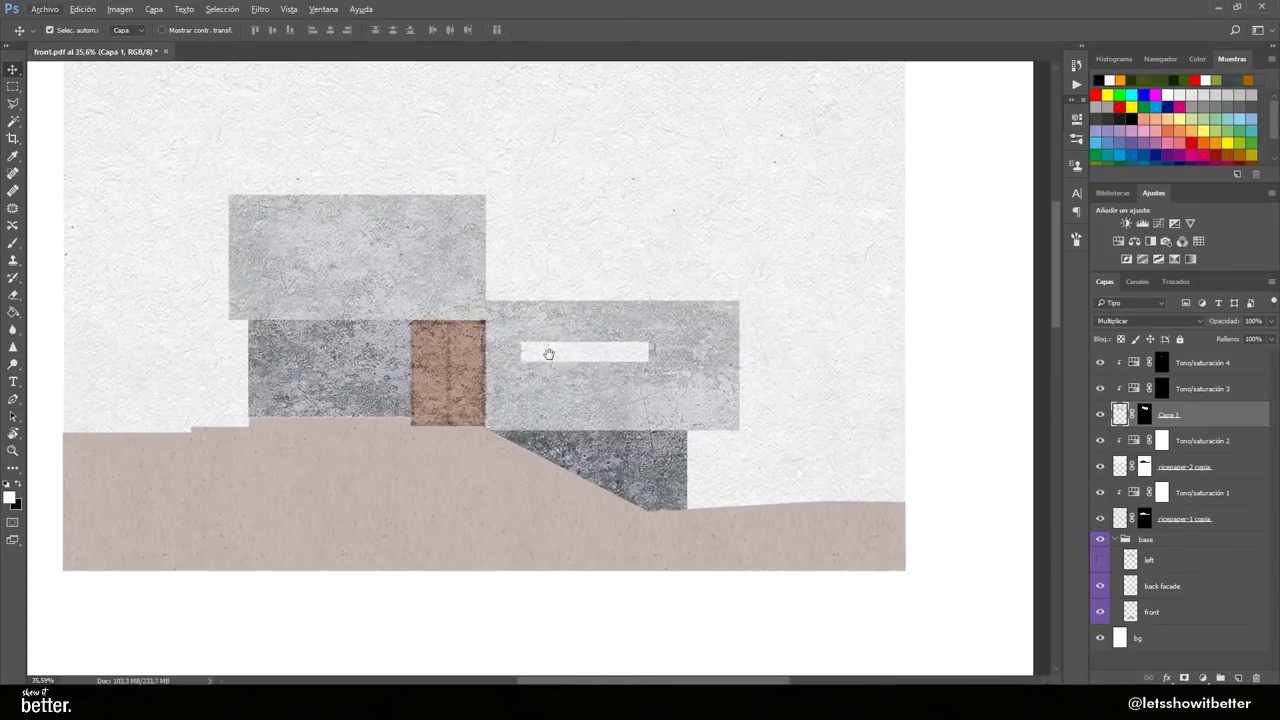
{"action": "key", "text": "o"}
{"action": "left_click", "coordinate": [1099, 563]}
{"action": "left_click", "coordinate": [1099, 563]}
{"action": "left_click", "coordinate": [1099, 563]}
{"action": "left_click", "coordinate": [1099, 563]}
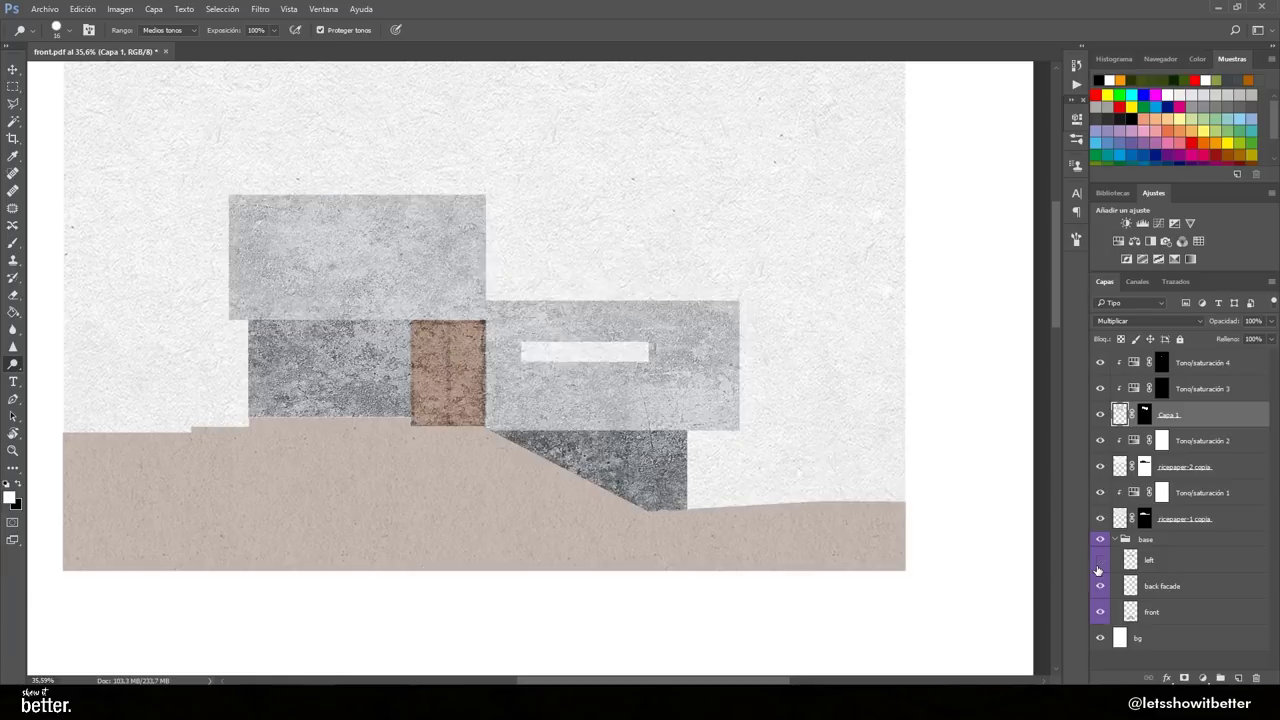
Show the left linework and add a new layer named rail above the topmost Hue/Saturation adjustment.
{"action": "left_click", "coordinate": [1099, 563]}
{"action": "left_click", "coordinate": [1160, 561]}
{"action": "left_click", "coordinate": [1166, 362]}
{"action": "left_click", "coordinate": [1238, 678]}
{"action": "key", "text": "m"}
{"action": "scroll", "coordinate": [575, 275], "scroll_direction": "up", "scroll_amount": 5}
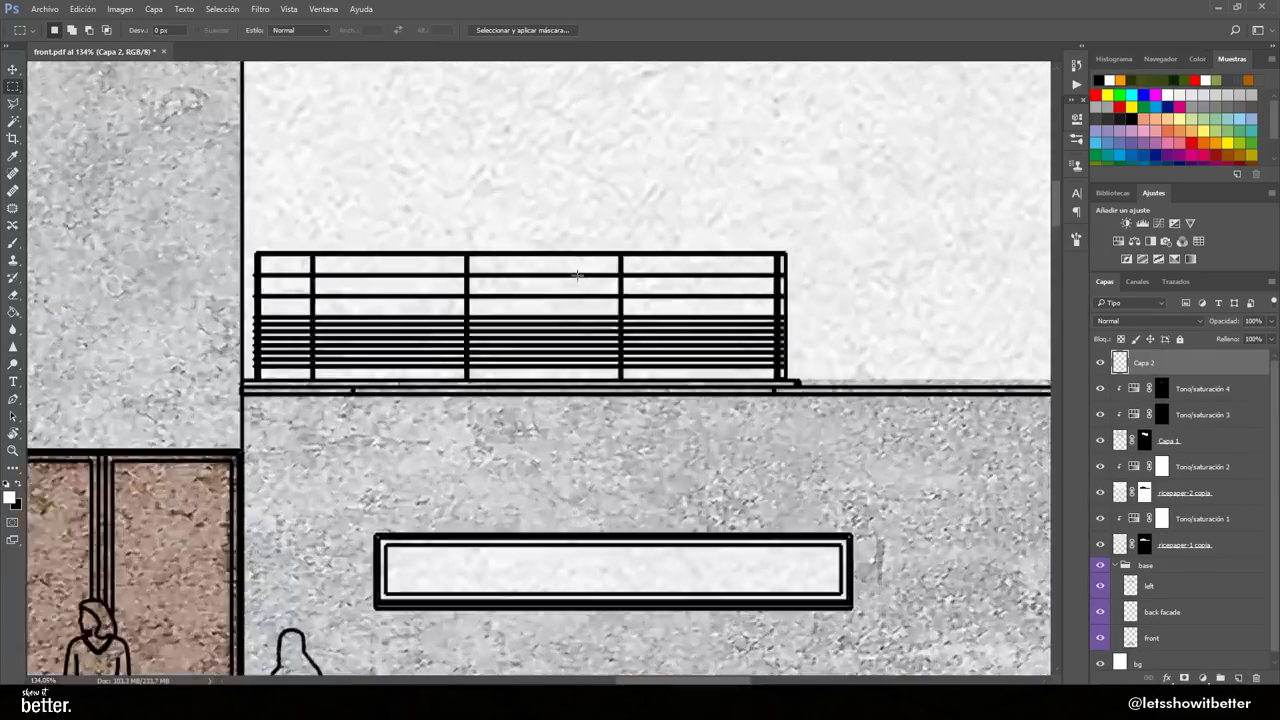
{"action": "key", "text": "v"}
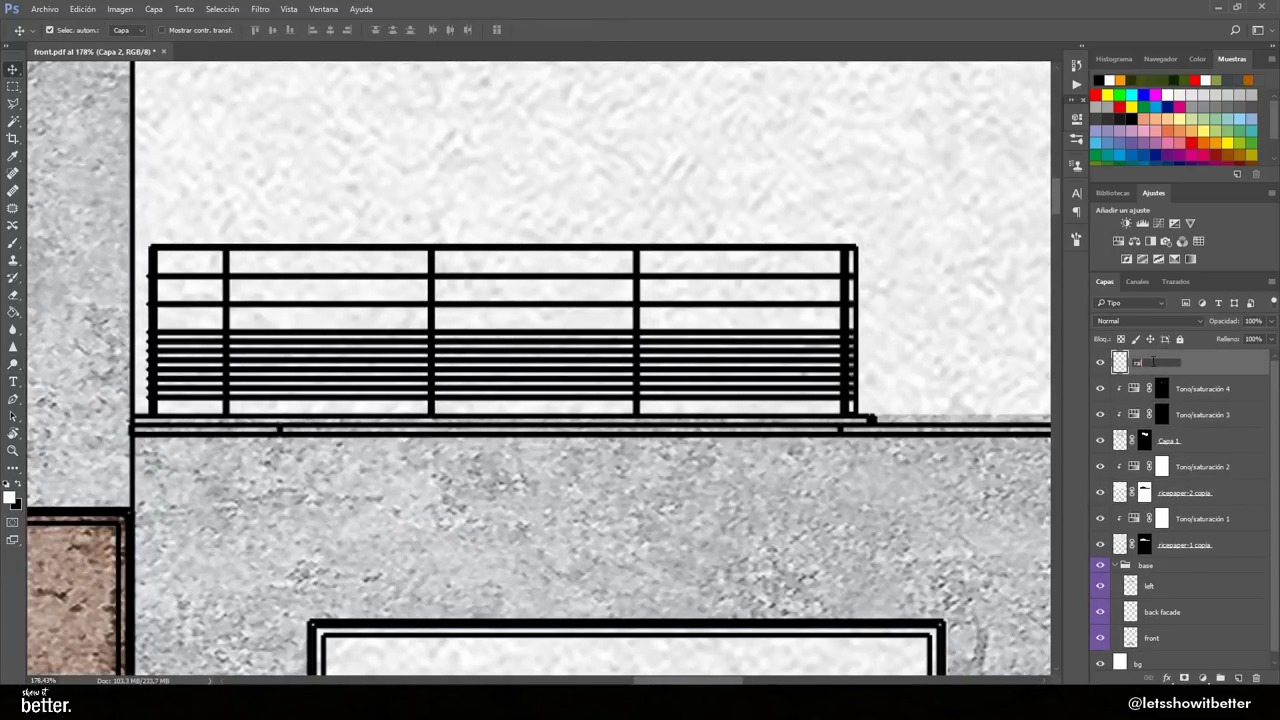
{"action": "key", "text": "Return"}
{"action": "key", "text": "b"}
{"action": "left_click_drag", "start_coordinate": [663, 299], "coordinate": [520, 299]}
{"action": "left_click_drag", "start_coordinate": [563, 192], "coordinate": [563, 274]}
{"action": "key", "text": "ctrl+z"}
{"action": "left_click", "coordinate": [591, 470], "text": "alt"}
{"action": "left_click_drag", "start_coordinate": [577, 369], "coordinate": [557, 373]}
{"action": "left_click_drag", "start_coordinate": [585, 271], "coordinate": [571, 278]}
{"action": "left_click", "coordinate": [597, 247], "text": "alt"}
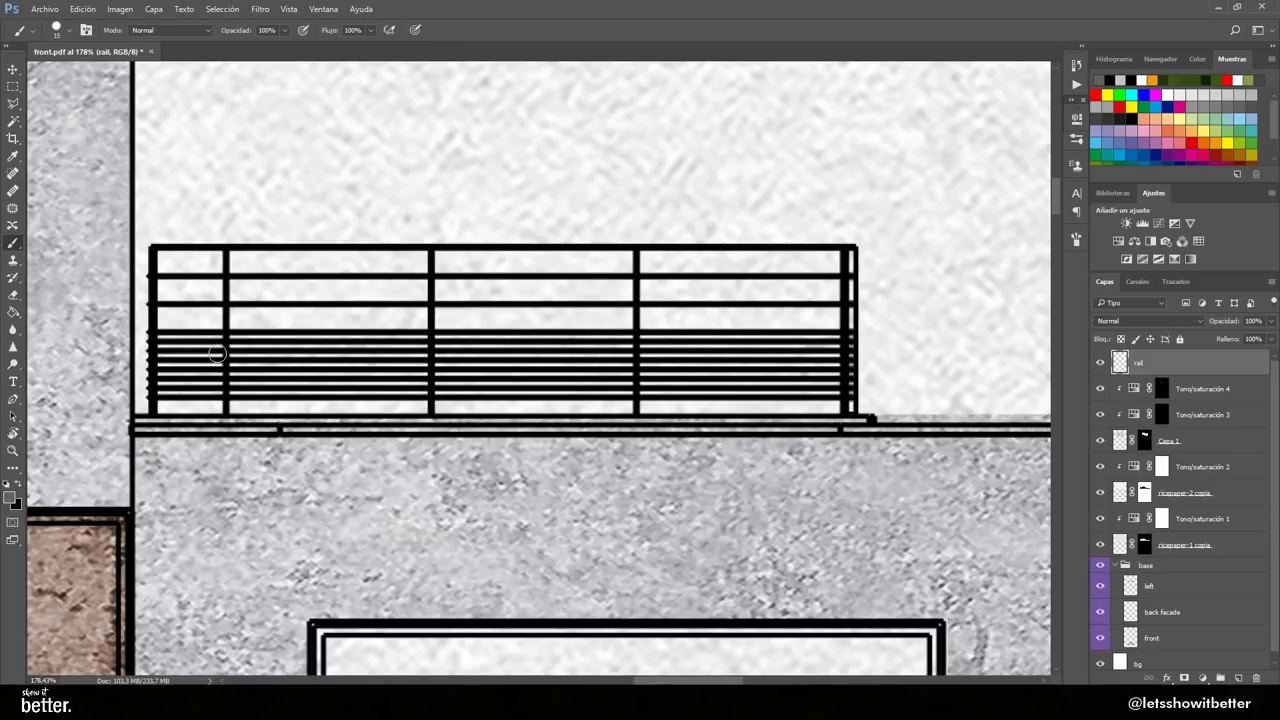
Select the terrace railing on the left linework layer with the Rectangular Marquee and copy it to its own layer.
{"action": "left_click", "coordinate": [1150, 587]}
{"action": "key", "text": "w"}
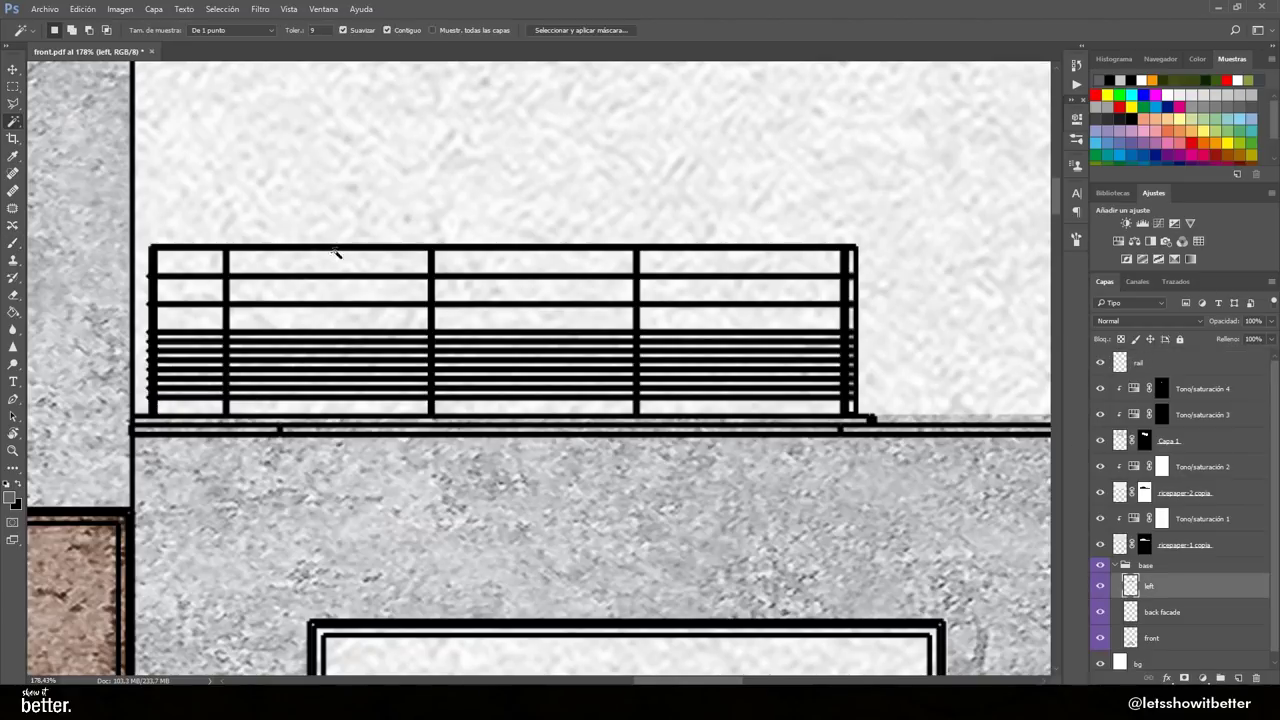
{"action": "key", "text": "m"}
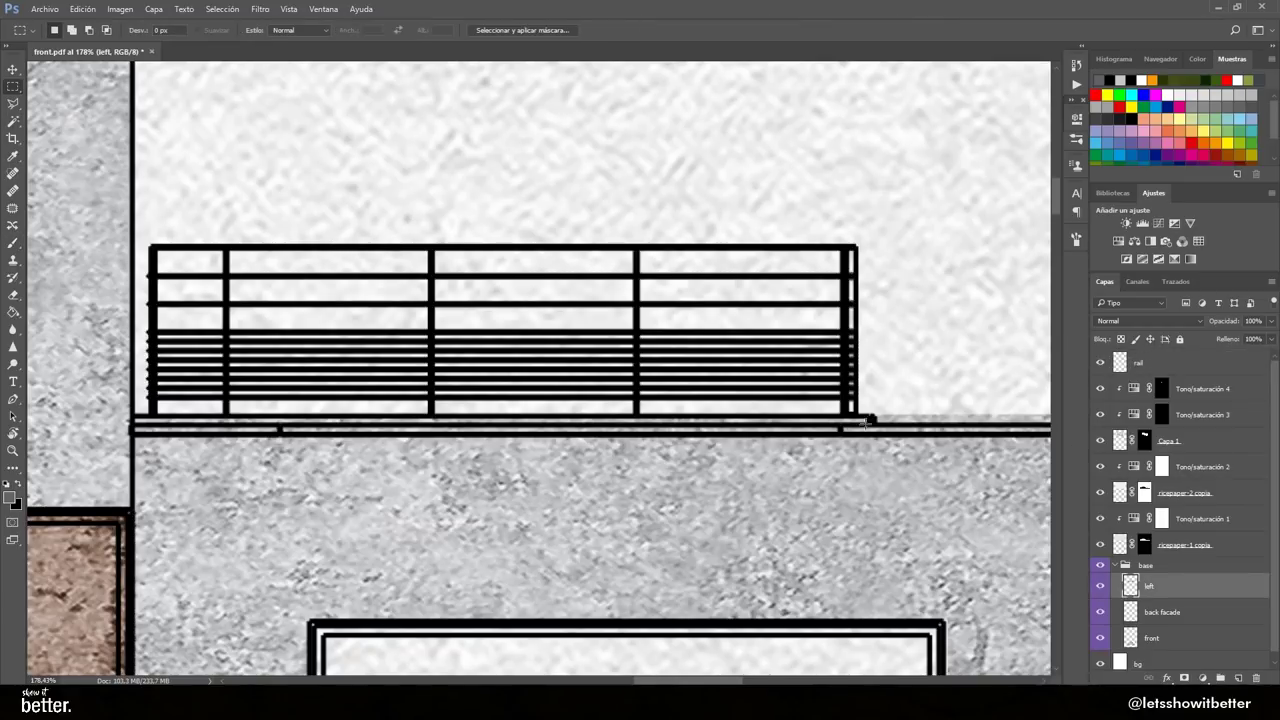
{"action": "left_click_drag", "start_coordinate": [749, 273], "coordinate": [148, 242]}
{"action": "key", "text": "ctrl+0"}
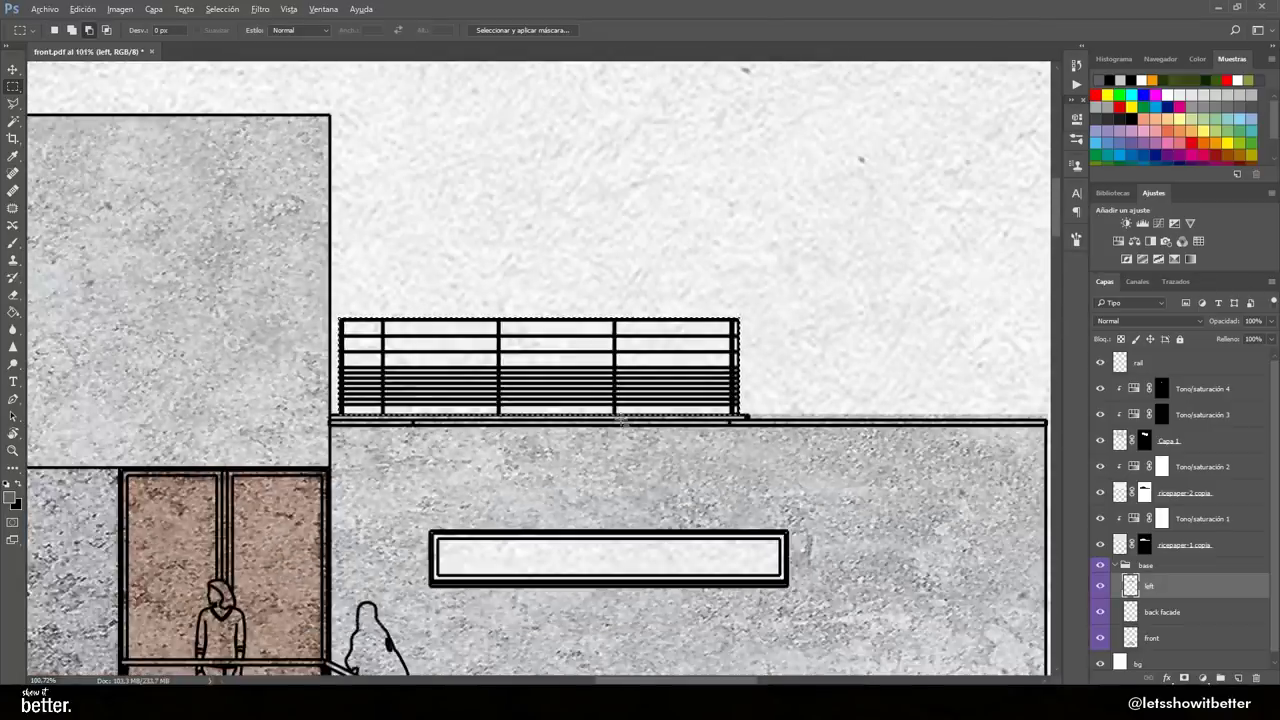
{"action": "scroll", "coordinate": [649, 404], "scroll_direction": "up", "scroll_amount": 8}
{"action": "key", "text": "ctrl+j"}
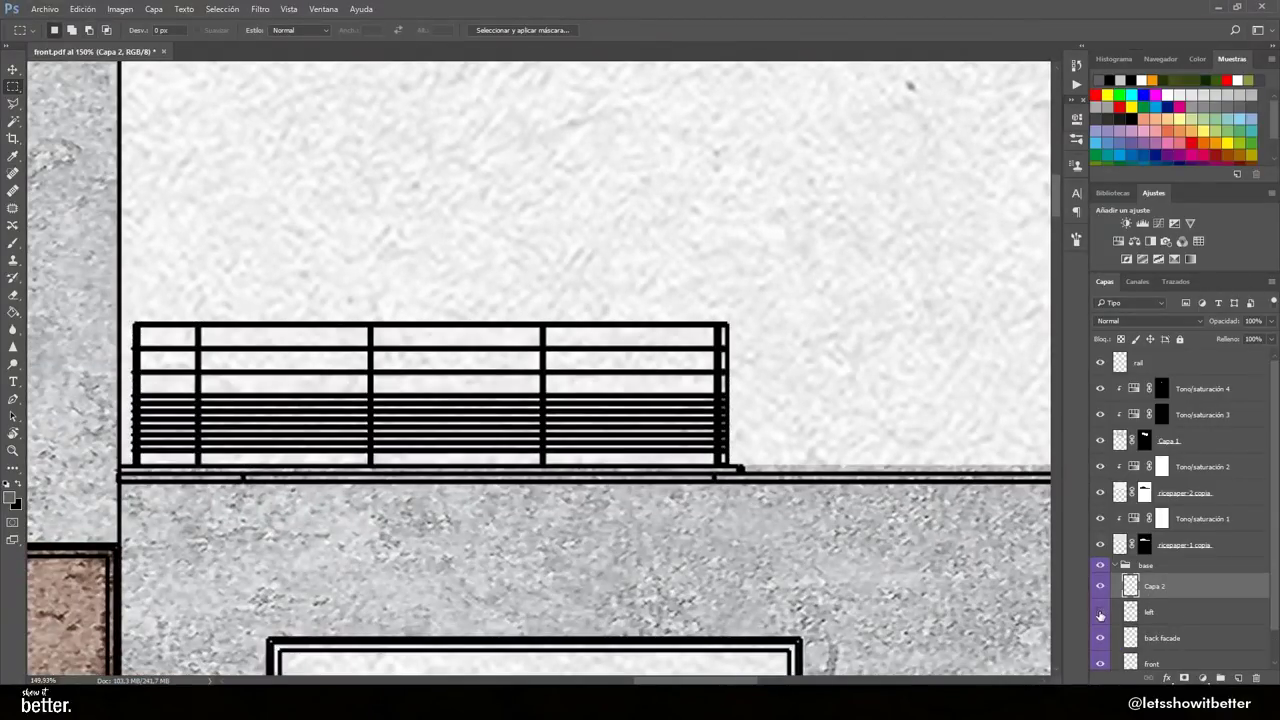
Hide the left linework and colorize the copied railing with hue 36, saturation 10 and lightness +75.
{"action": "left_click", "coordinate": [1100, 613]}
{"action": "scroll", "coordinate": [741, 439], "scroll_direction": "down", "scroll_amount": 7}
{"action": "scroll", "coordinate": [540, 374], "scroll_direction": "up", "scroll_amount": 6}
{"action": "key", "text": "ctrl+u"}
{"action": "left_click_drag", "start_coordinate": [1075, 303], "coordinate": [1105, 302]}
{"action": "left_click", "coordinate": [1202, 308]}
{"action": "left_click_drag", "start_coordinate": [1021, 260], "coordinate": [1040, 225]}
{"action": "left_click_drag", "start_coordinate": [1024, 289], "coordinate": [1066, 286]}
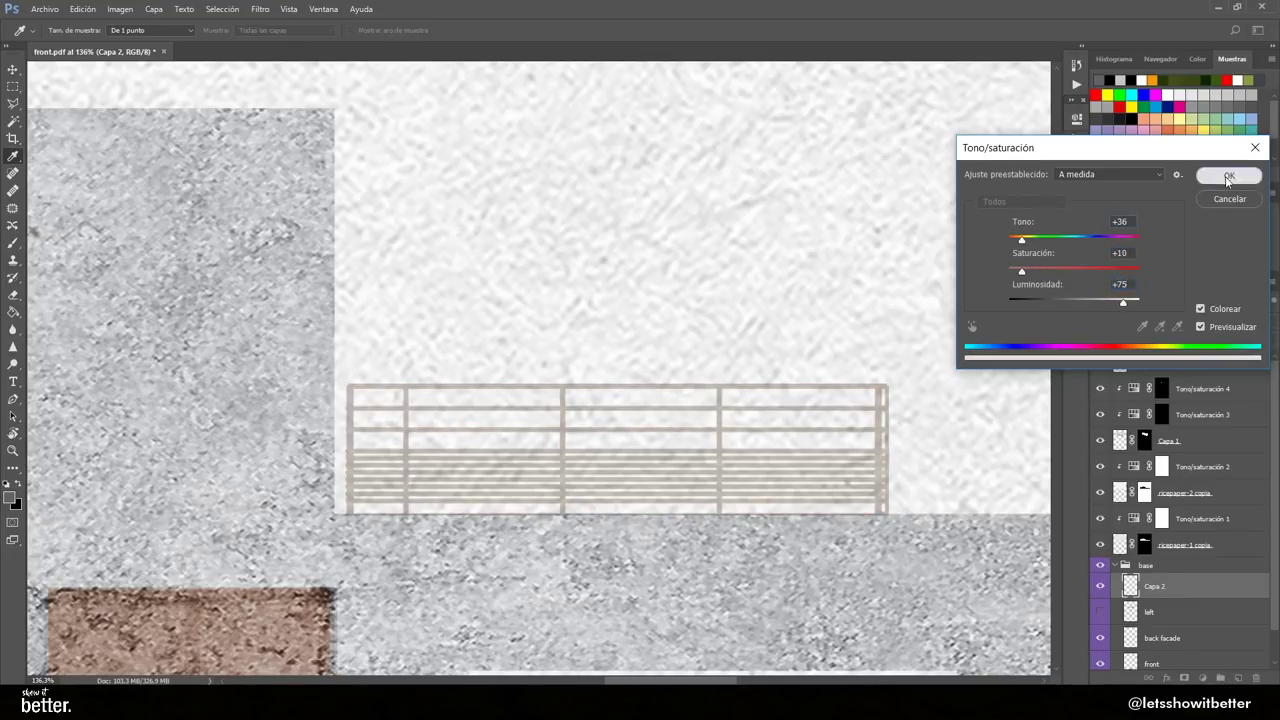
{"action": "left_click", "coordinate": [1228, 176]}
{"action": "key", "text": "v"}
{"action": "scroll", "coordinate": [608, 466], "scroll_direction": "down", "scroll_amount": 8}
{"action": "scroll", "coordinate": [619, 497], "scroll_direction": "down", "scroll_amount": 2}
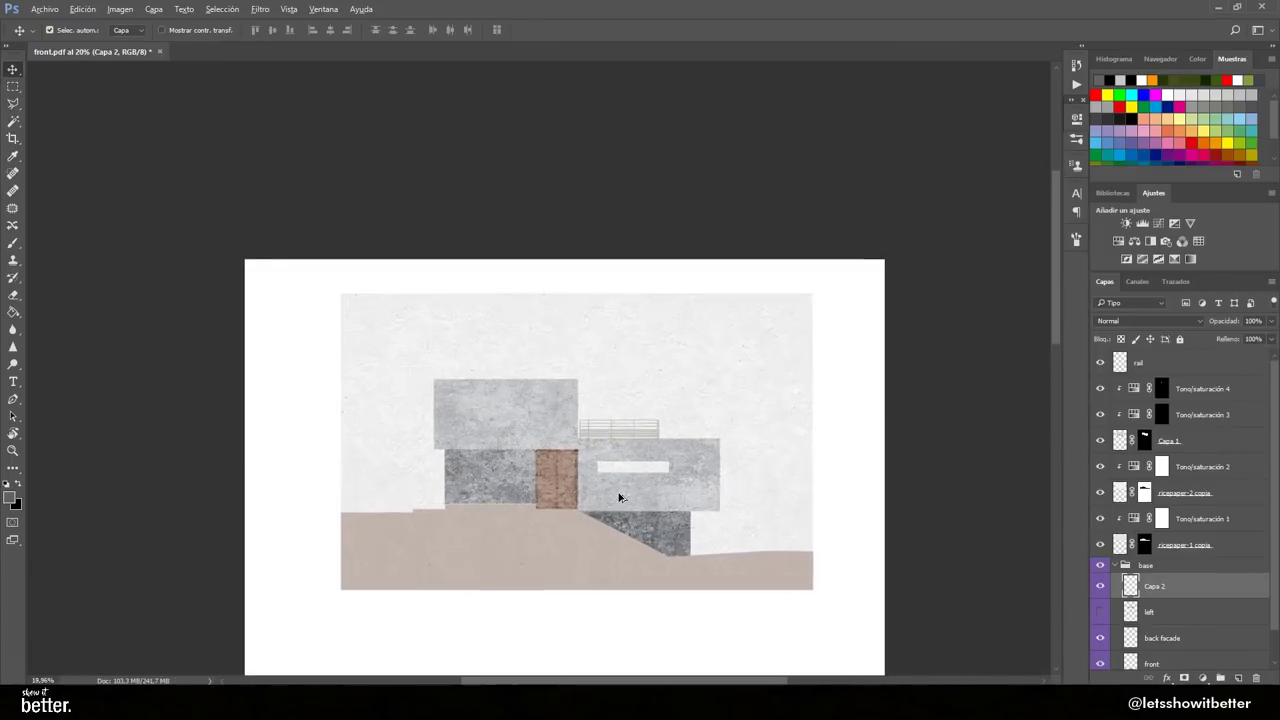
{"action": "scroll", "coordinate": [619, 497], "scroll_direction": "up", "scroll_amount": 4}
Switch to the file explorer and open the folder VIZ > PHOTOSHOP > VEGETATION > TAMAÑO > PNG > PEQUEÑOS.
{"action": "mouse_move", "coordinate": [186, 705]}
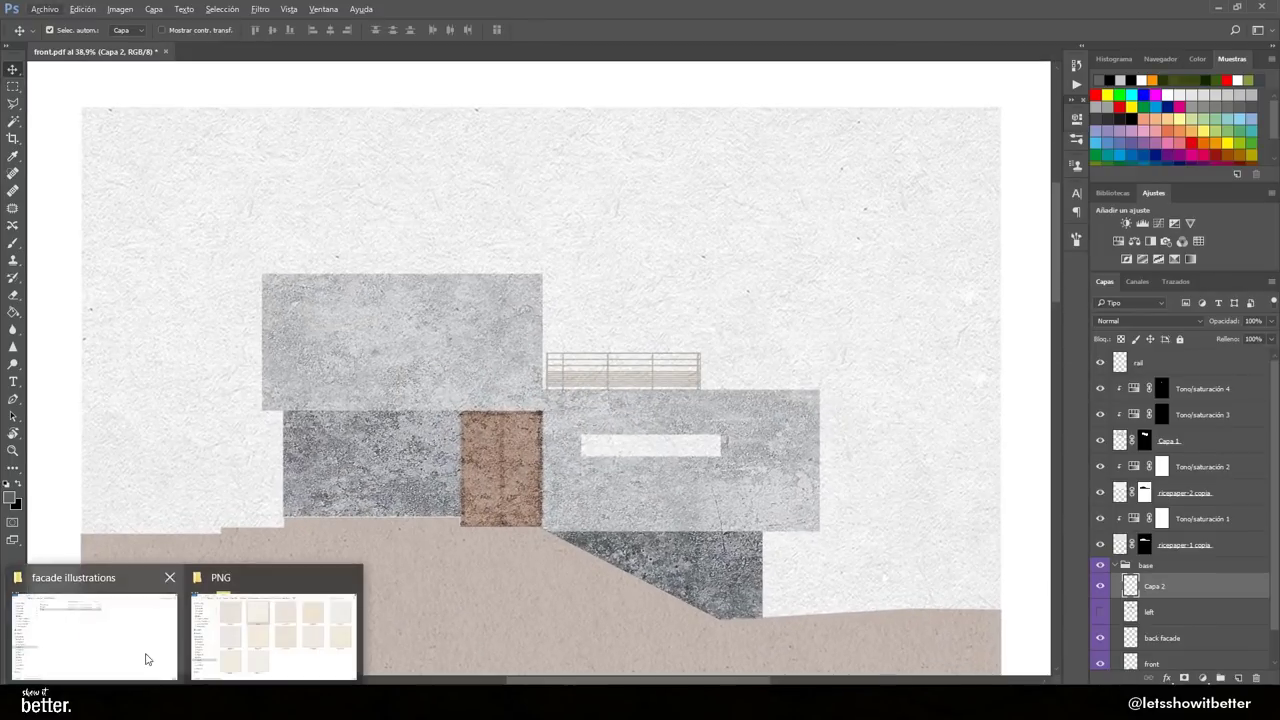
{"action": "left_click", "coordinate": [148, 655]}
{"action": "left_click", "coordinate": [270, 162]}
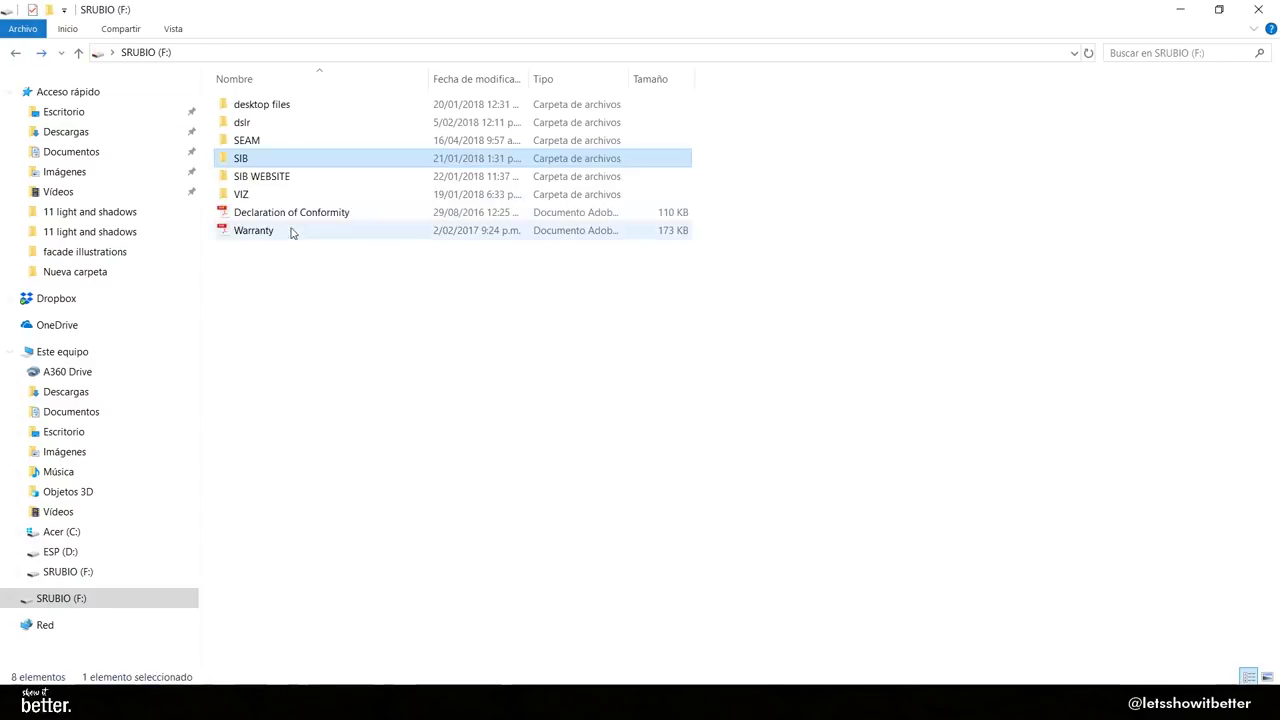
{"action": "double_click", "coordinate": [243, 194]}
{"action": "double_click", "coordinate": [370, 125]}
{"action": "double_click", "coordinate": [1004, 125]}
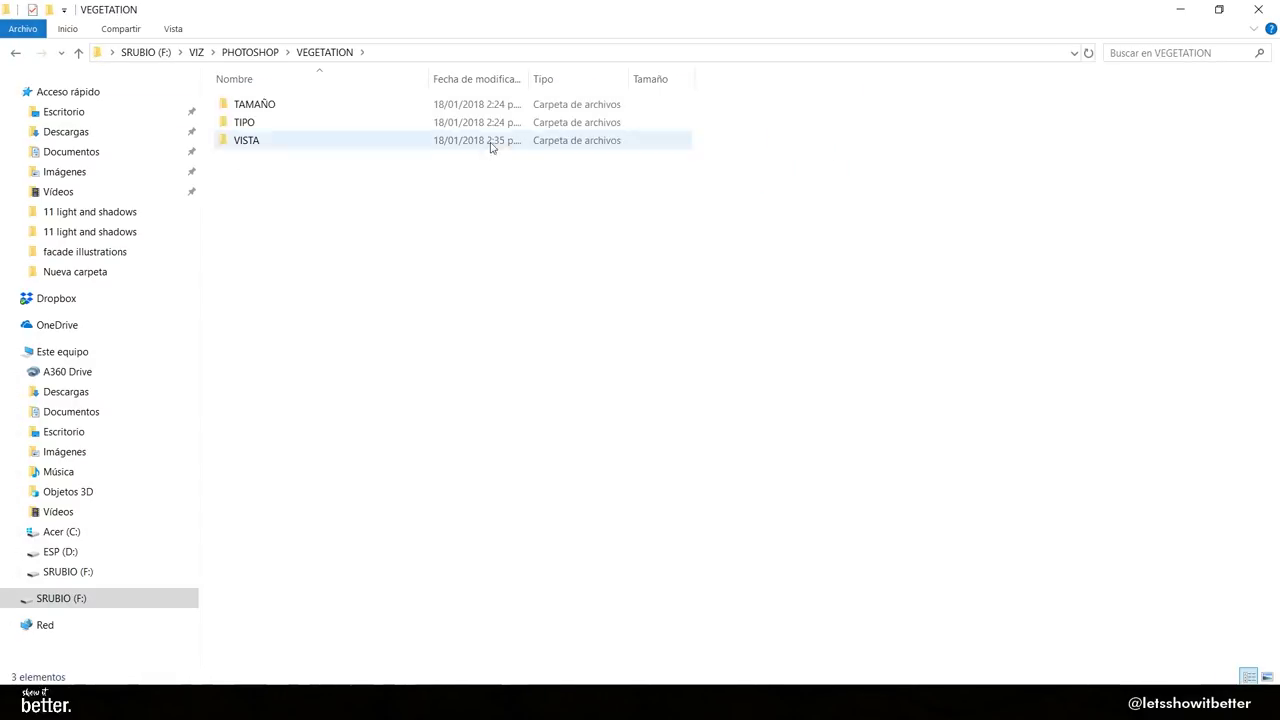
{"action": "double_click", "coordinate": [397, 108]}
{"action": "double_click", "coordinate": [360, 122]}
{"action": "double_click", "coordinate": [340, 158]}
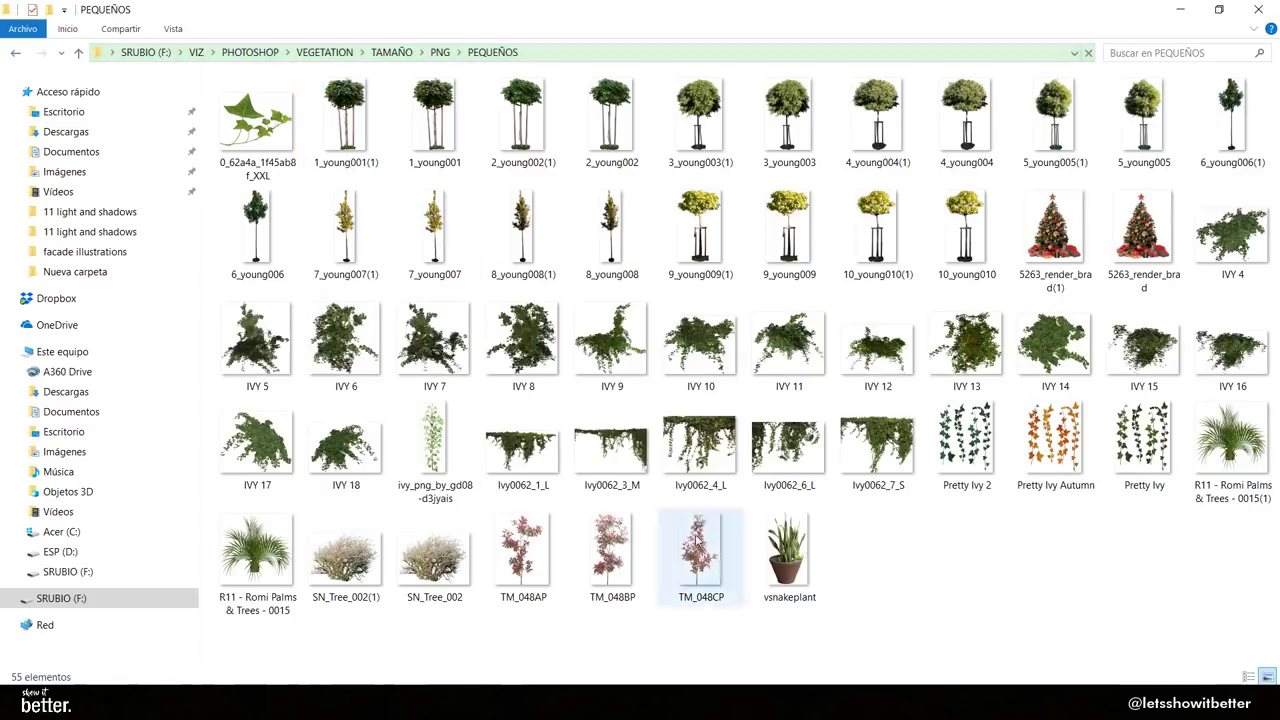
Place the R11 - Romi Palms & Trees - 0015(1) image in the facade document, scaled down at the railing's left end.
{"action": "left_click_drag", "start_coordinate": [1212, 460], "coordinate": [365, 660]}
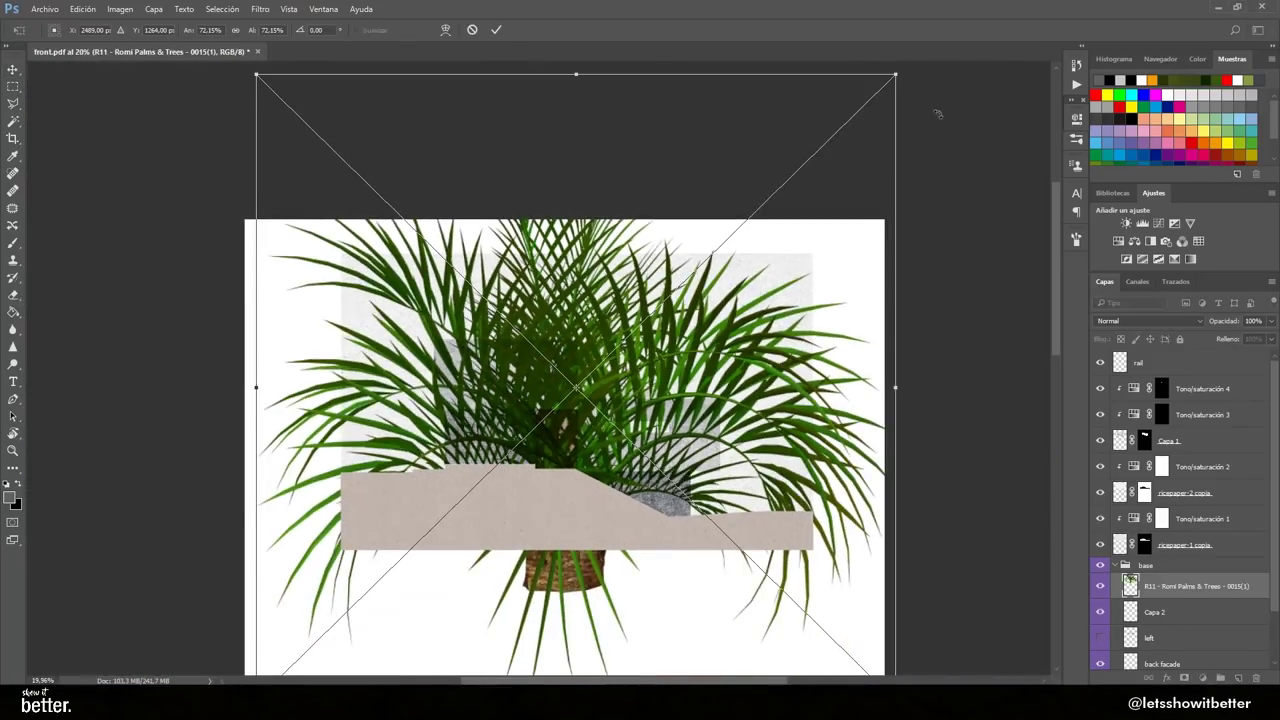
{"action": "left_click_drag", "start_coordinate": [937, 109], "coordinate": [571, 386]}
{"action": "left_click_drag", "start_coordinate": [529, 446], "coordinate": [632, 312]}
{"action": "scroll", "coordinate": [594, 425], "scroll_direction": "up", "scroll_amount": 5}
{"action": "left_click_drag", "start_coordinate": [700, 411], "coordinate": [608, 321]}
{"action": "key", "text": "Return"}
Move the palm layer beneath the copied railing layer and rename the railing layer as rail.
{"action": "scroll", "coordinate": [1194, 609], "scroll_direction": "down", "scroll_amount": 1}
{"action": "left_click_drag", "start_coordinate": [1194, 541], "coordinate": [1193, 562]}
{"action": "double_click", "coordinate": [1154, 534]}
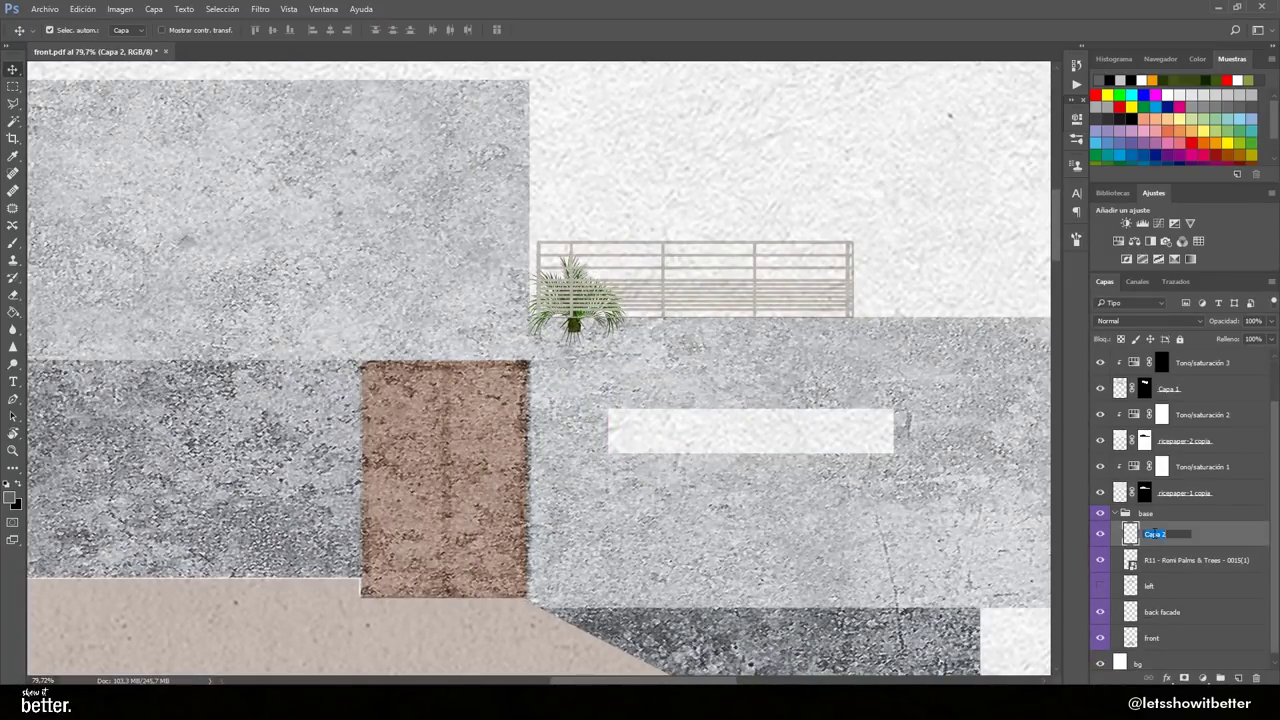
Adjust the palm's placement behind the railing and add a horizontally flipped duplicate beside it.
{"action": "left_click", "coordinate": [1132, 563]}
{"action": "key", "text": "ctrl+t"}
{"action": "left_click_drag", "start_coordinate": [592, 332], "coordinate": [732, 293]}
{"action": "key", "text": "Return"}
{"action": "key", "text": "ctrl+j"}
{"action": "key", "text": "ctrl+t"}
{"action": "right_click", "coordinate": [596, 313]}
{"action": "left_click", "coordinate": [664, 512]}
{"action": "key", "text": "Return"}
Duplicate the flipped palm, resize the copy and place it near the middle of the railing.
{"action": "key", "text": "ctrl+j"}
{"action": "key", "text": "ctrl+t"}
{"action": "left_click_drag", "start_coordinate": [709, 238], "coordinate": [708, 223]}
{"action": "left_click_drag", "start_coordinate": [721, 294], "coordinate": [706, 321]}
{"action": "key", "text": "Return"}
Add a fourth palm copy and place it slightly higher, toward the railing's right end.
{"action": "key", "text": "ctrl+j"}
{"action": "key", "text": "t"}
{"action": "left_click", "coordinate": [708, 319]}
{"action": "left_click", "coordinate": [12, 70]}
{"action": "key", "text": "ctrl+z"}
{"action": "key", "text": "ctrl+t"}
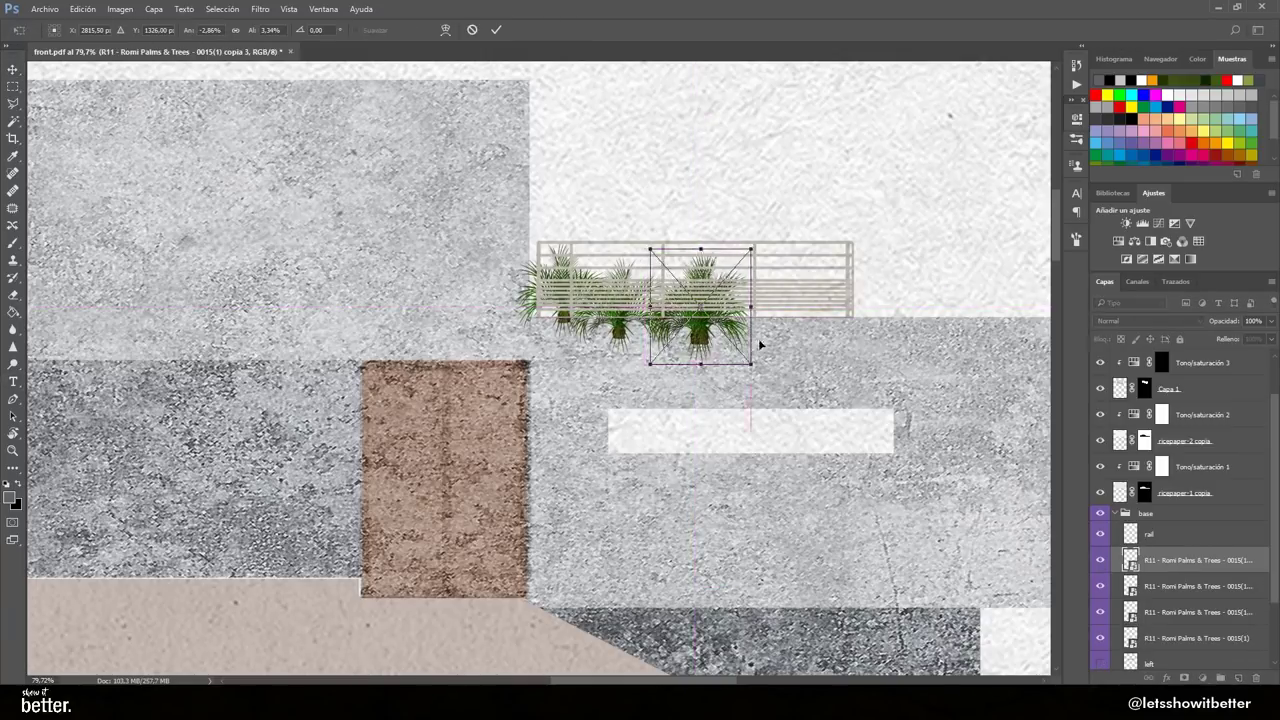
{"action": "left_click_drag", "start_coordinate": [757, 337], "coordinate": [760, 318]}
{"action": "key", "text": "Return"}
Merge the four palm layers into a single layer.
{"action": "left_click", "coordinate": [1183, 643], "text": "shift"}
{"action": "right_click", "coordinate": [1190, 645]}
{"action": "left_click", "coordinate": [1085, 543]}
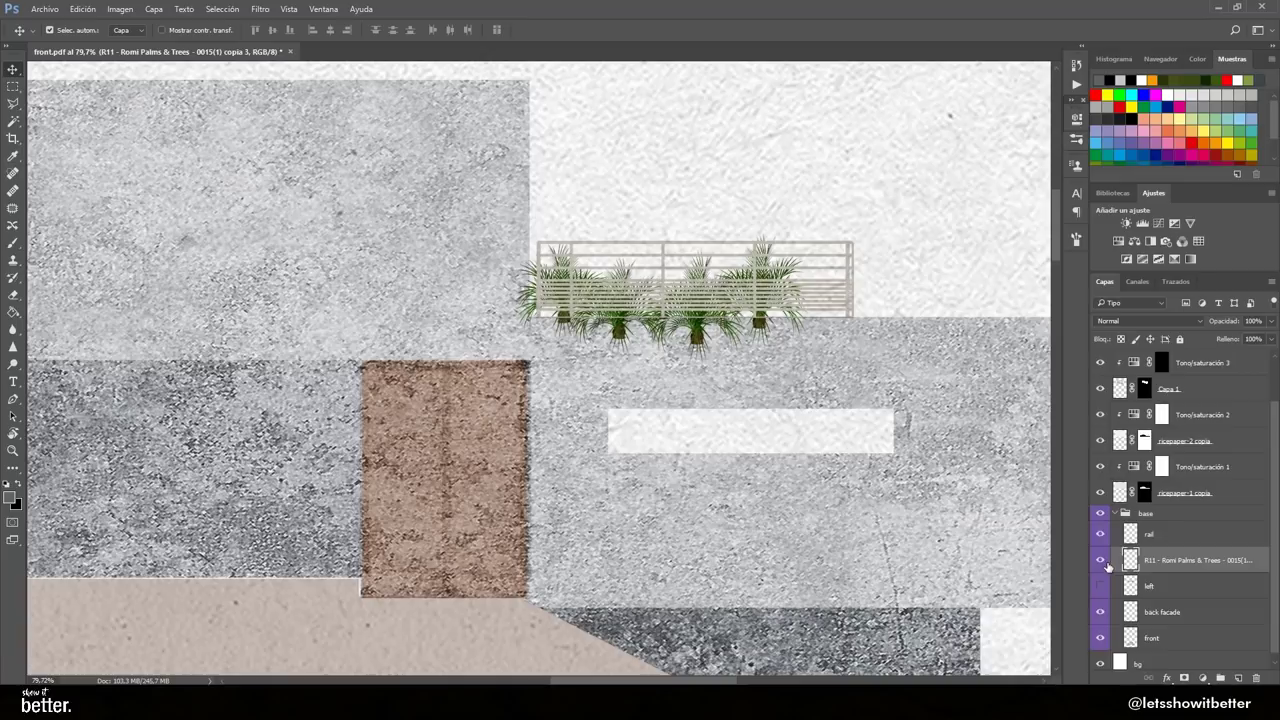
Mask the merged palms so they show only in the terrace area above the roof edge and beside the upper wall.
{"action": "key", "text": "m"}
{"action": "left_click_drag", "start_coordinate": [597, 197], "coordinate": [529, 152]}
{"action": "left_click", "coordinate": [1184, 678]}
{"action": "key", "text": "v"}
{"action": "scroll", "coordinate": [706, 450], "scroll_direction": "down", "scroll_amount": 5}
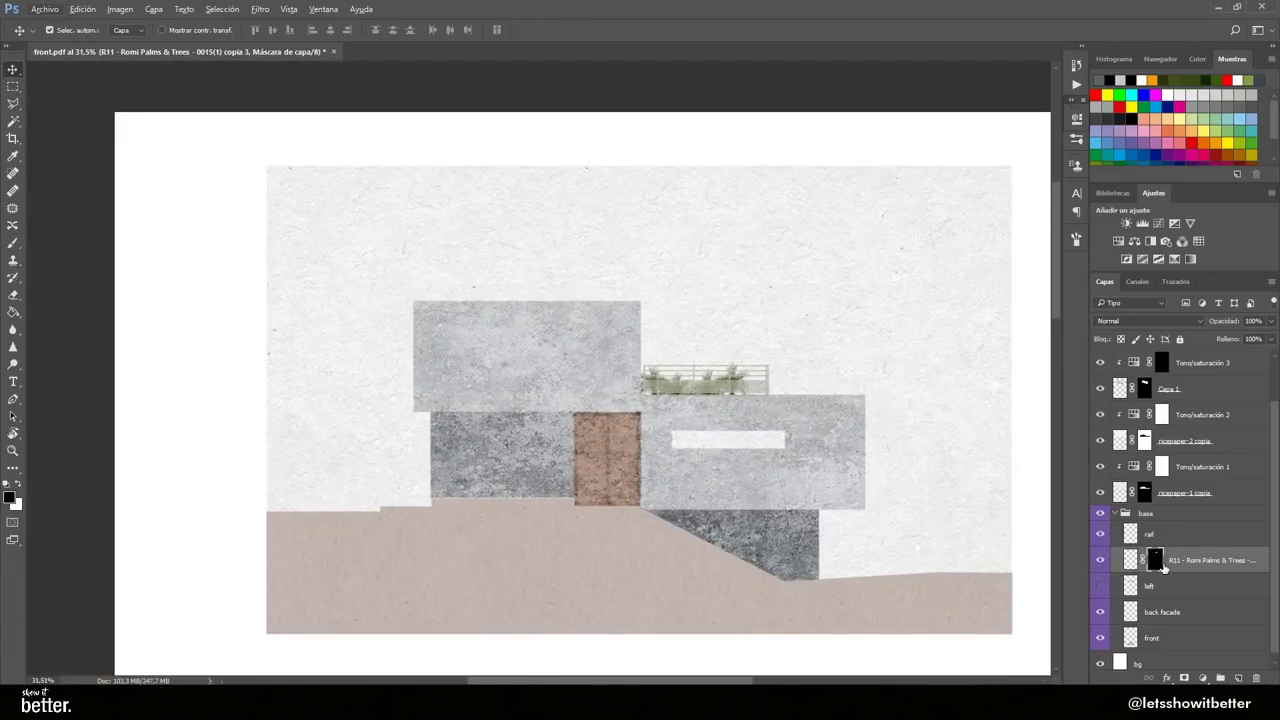
Duplicate the masked terrace palms and place the copy on the ground against the outer side of the dark lower wall.
{"action": "key", "text": "ctrl+j"}
{"action": "key", "text": "ctrl+t"}
{"action": "mouse_move", "coordinate": [662, 393]}
{"action": "left_mouse_down"}
{"action": "mouse_move", "coordinate": [388, 501]}
{"action": "mouse_move", "coordinate": [331, 496]}
{"action": "mouse_move", "coordinate": [340, 510]}
{"action": "mouse_move", "coordinate": [360, 497]}
{"action": "mouse_move", "coordinate": [296, 493]}
{"action": "left_mouse_up"}
{"action": "key", "text": "Return"}
{"action": "scroll", "coordinate": [367, 511], "scroll_direction": "up", "scroll_amount": 6}
{"action": "key", "text": "b"}
{"action": "key", "text": "x"}
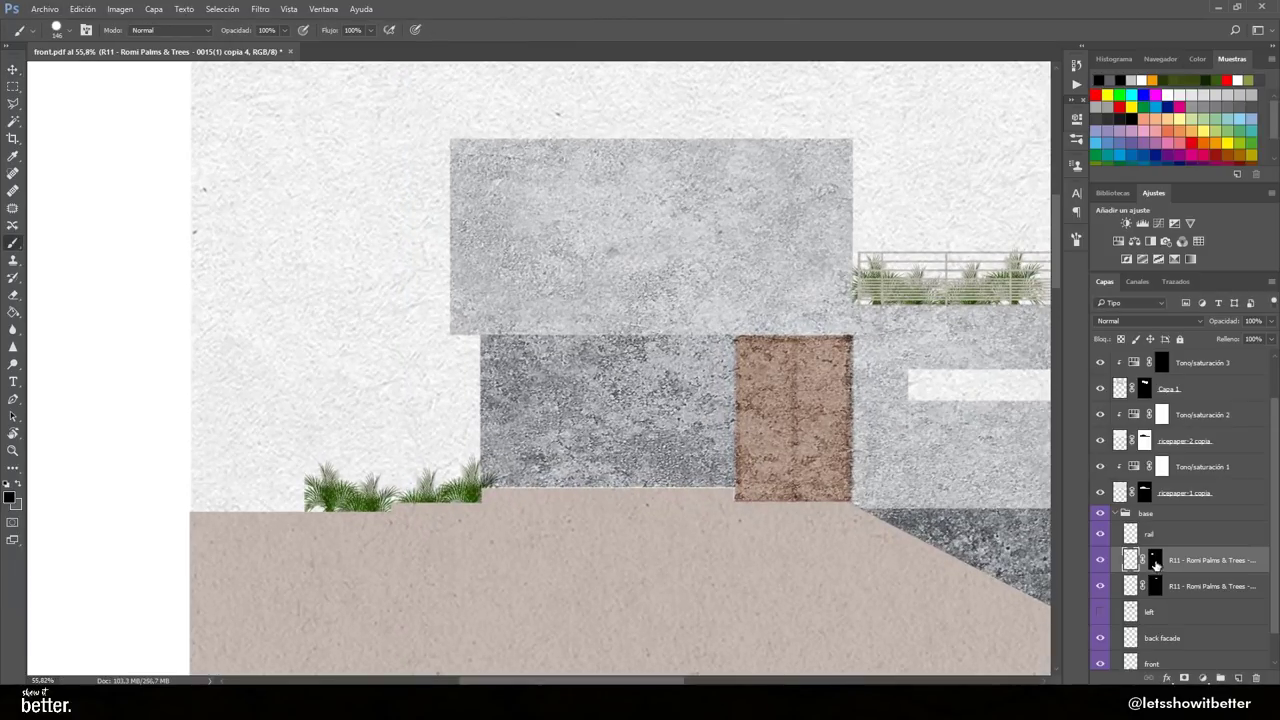
Duplicate the ground palms, place the copy farther left and mask out the part beyond the background's left edge.
{"action": "key", "text": "ctrl+j"}
{"action": "key", "text": "ctrl+t"}
{"action": "left_click_drag", "start_coordinate": [458, 500], "coordinate": [283, 520]}
{"action": "key", "text": "Return"}
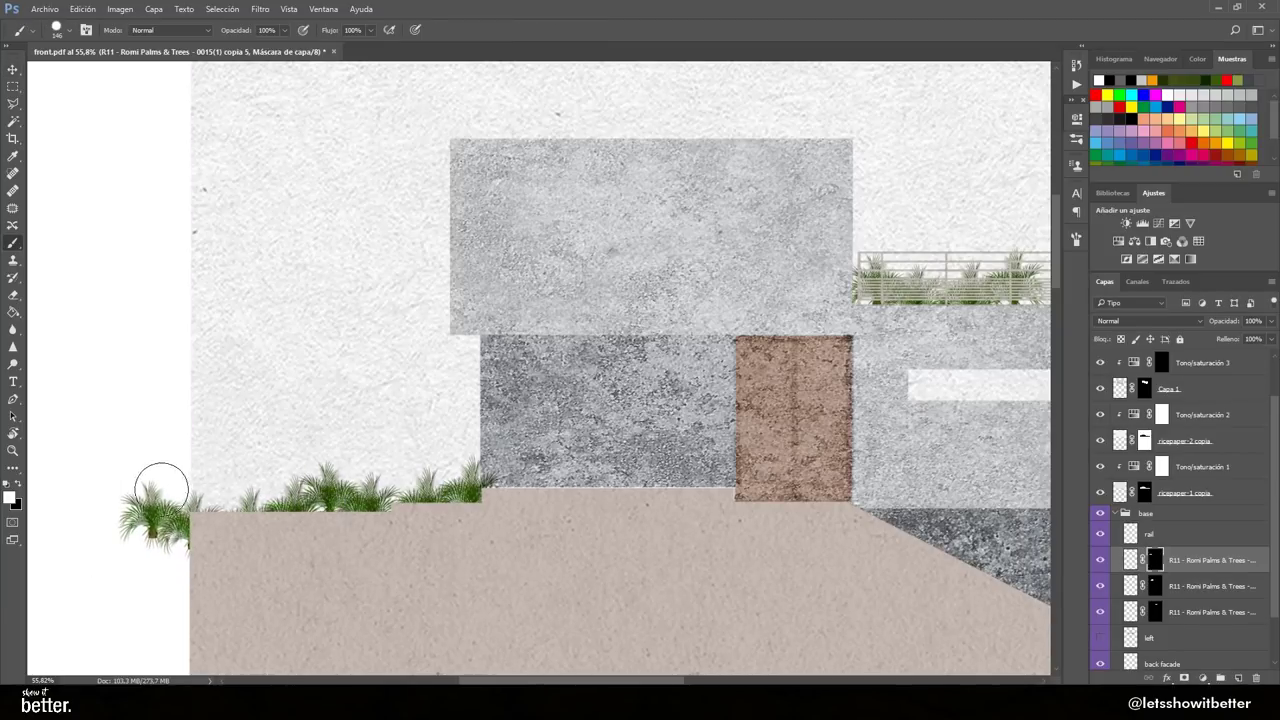
{"action": "left_click_drag", "start_coordinate": [166, 594], "coordinate": [129, 470]}
{"action": "scroll", "coordinate": [218, 547], "scroll_direction": "down", "scroll_amount": 2}
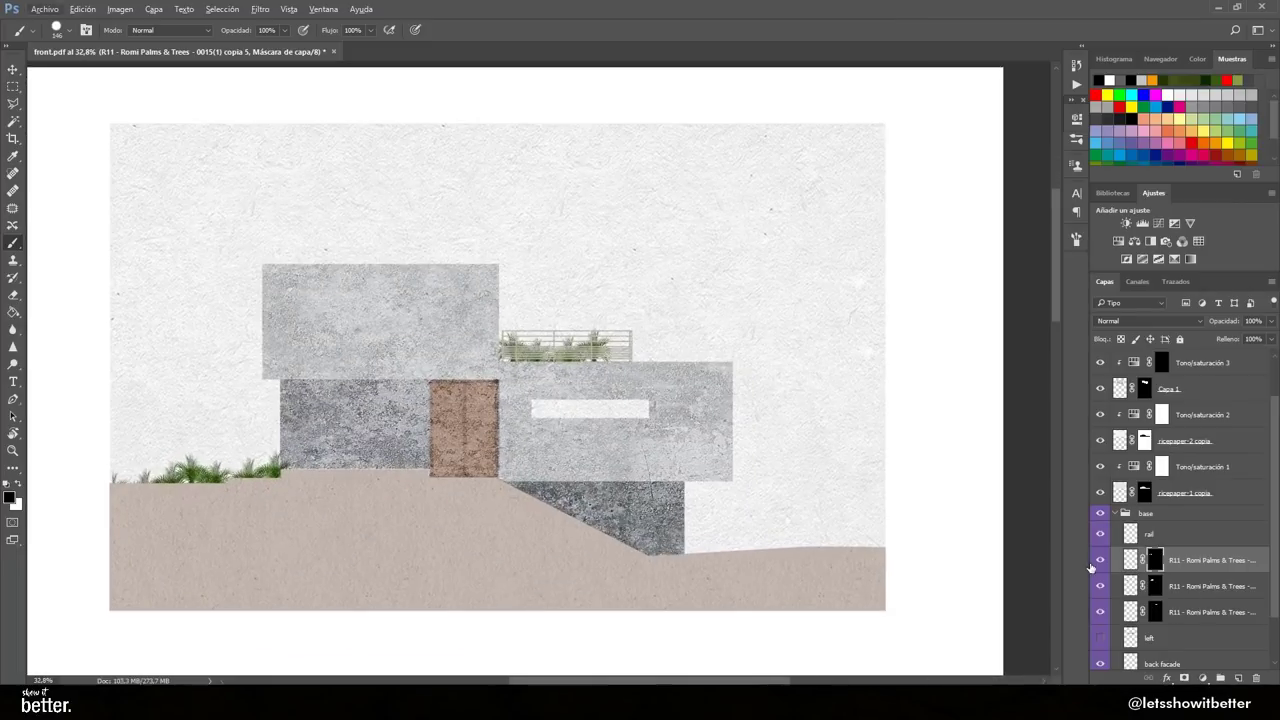
Merge the two ground palm layers into a single layer.
{"action": "left_click", "coordinate": [1176, 580], "text": "shift"}
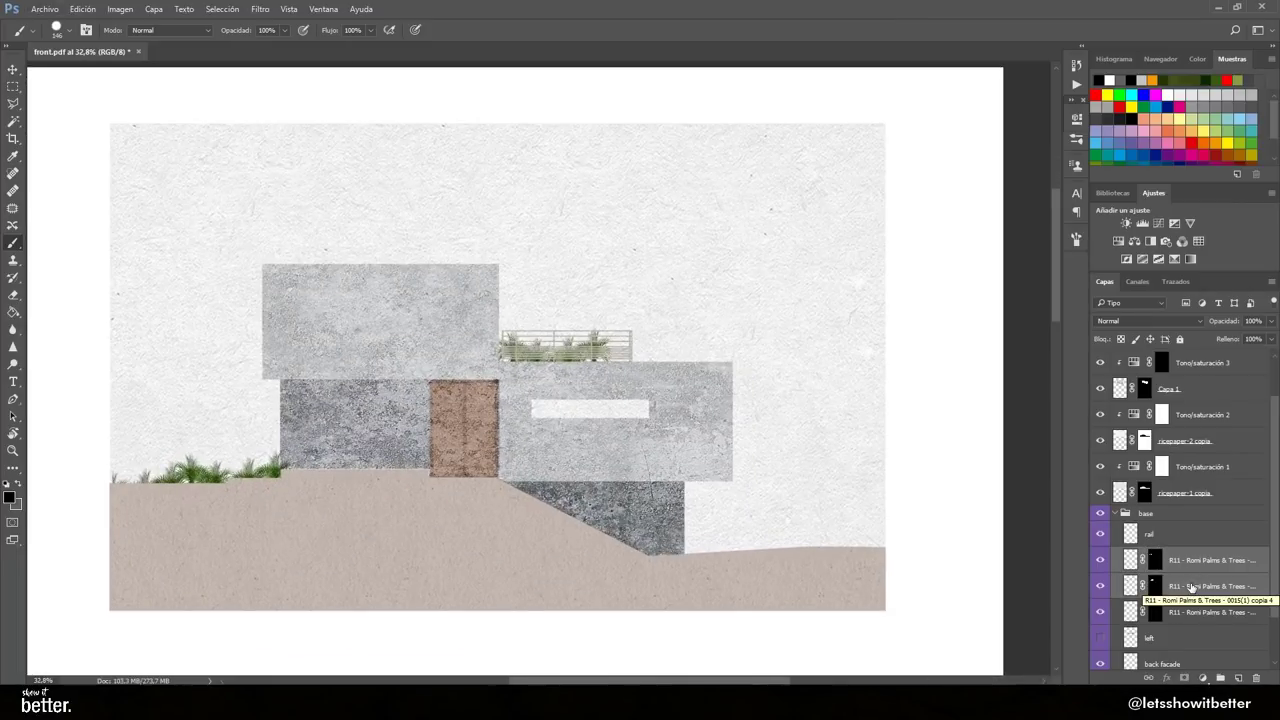
{"action": "scroll", "coordinate": [807, 502], "scroll_direction": "down", "scroll_amount": 1}
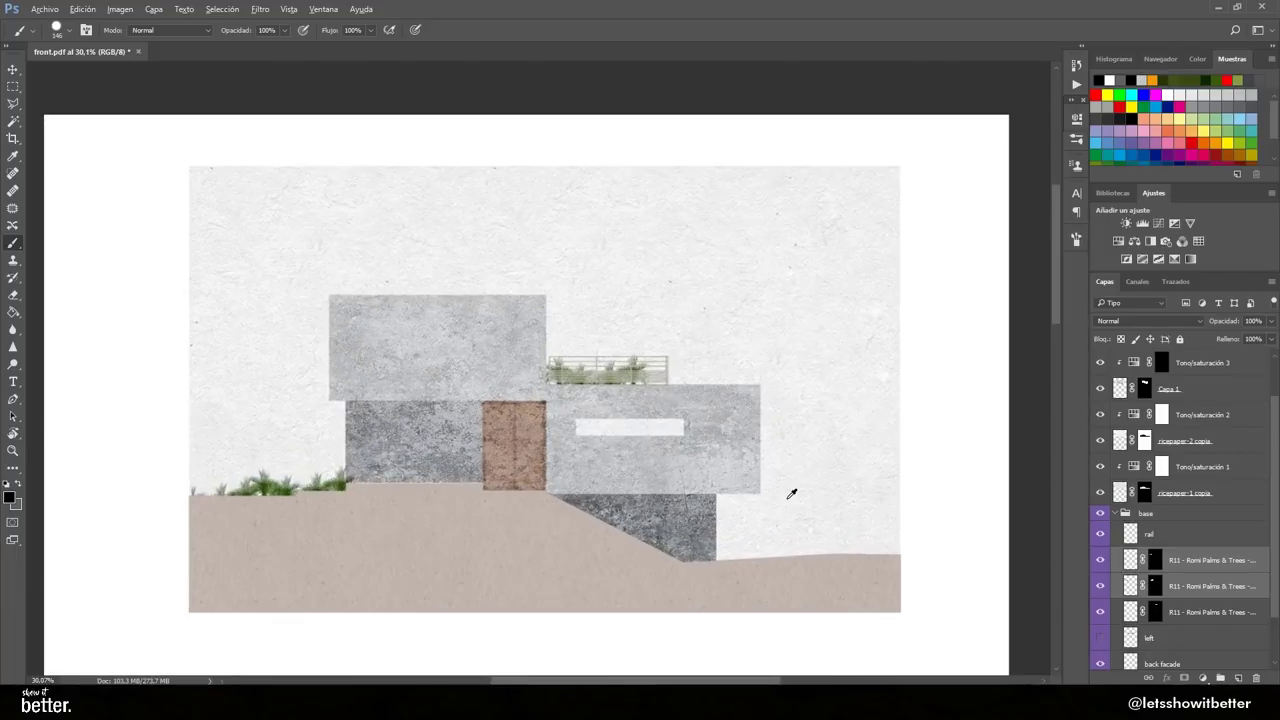
{"action": "right_click", "coordinate": [1219, 586]}
{"action": "left_click", "coordinate": [1068, 575]}
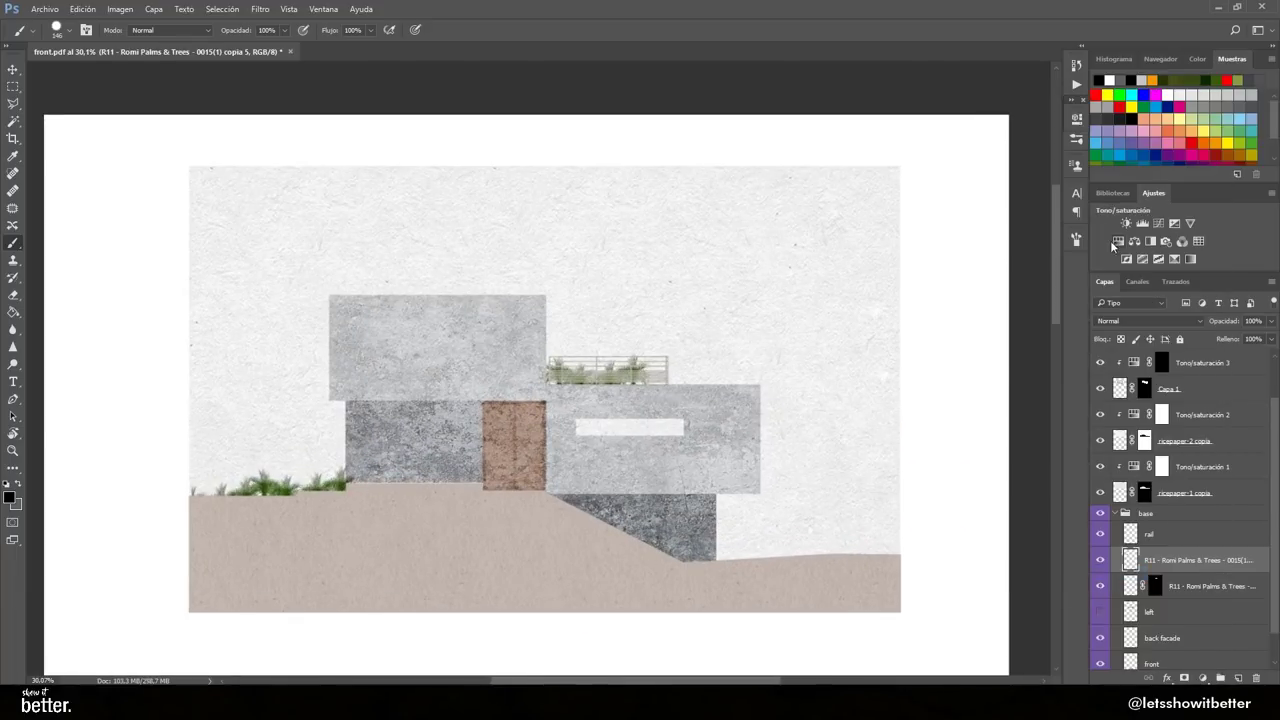
Lighten the merged ground palms with a clipped Hue/Saturation adjustment.
{"action": "left_click", "coordinate": [1116, 243]}
{"action": "left_click_drag", "start_coordinate": [775, 243], "coordinate": [792, 243]}
{"action": "left_click", "coordinate": [1038, 114]}
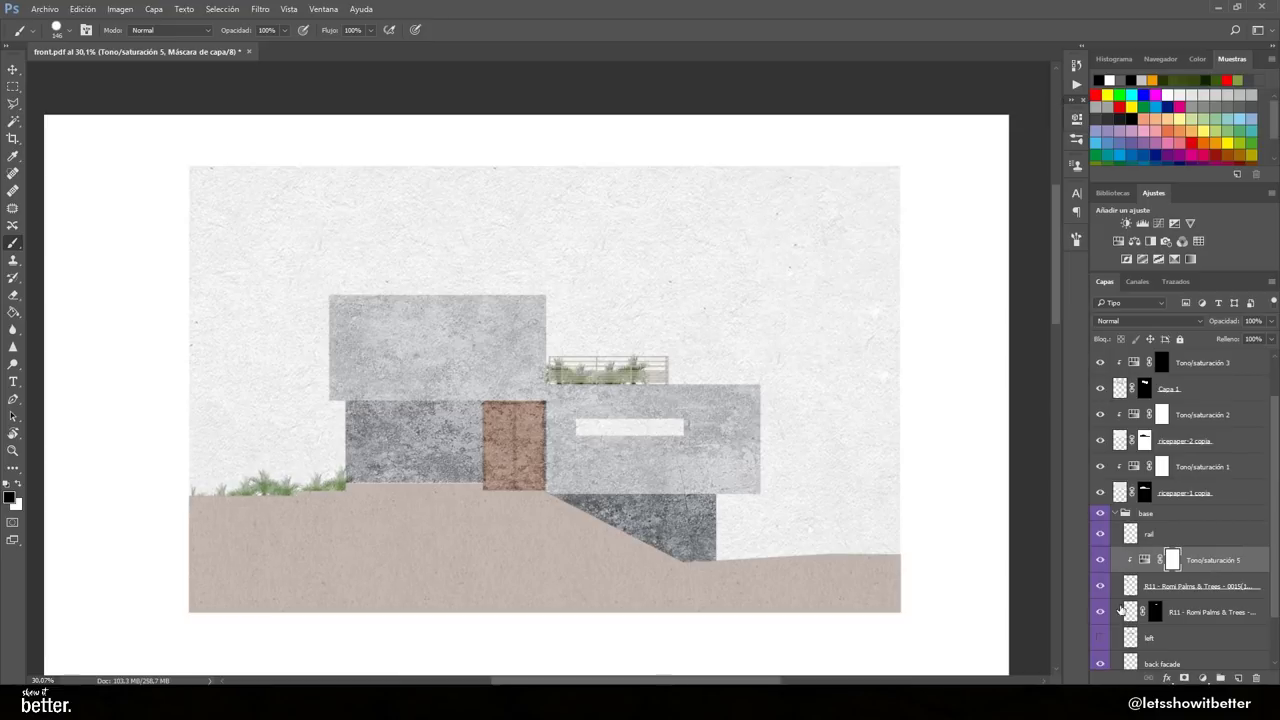
Compare the textured facade with and without the left line drawing and examine the overall sheet.
{"action": "left_click_drag", "start_coordinate": [687, 473], "coordinate": [686, 478]}
{"action": "left_click", "coordinate": [17, 69]}
{"action": "left_click_drag", "start_coordinate": [555, 370], "coordinate": [557, 352]}
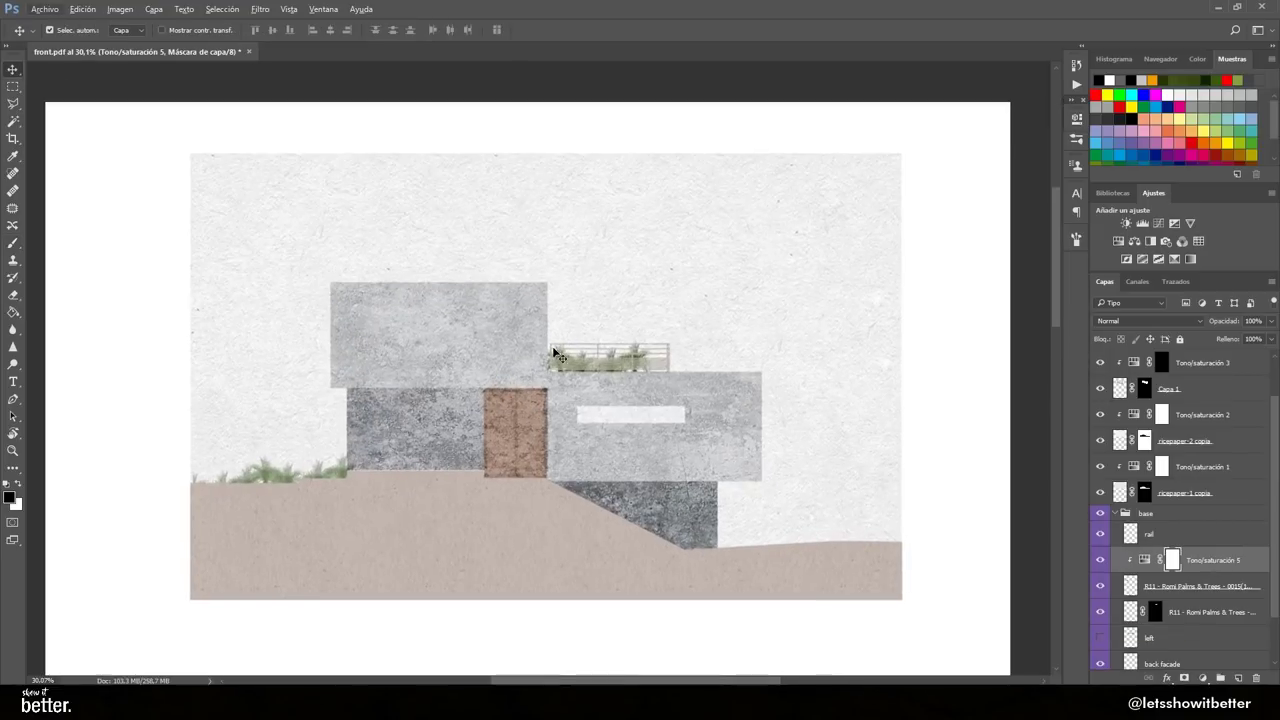
{"action": "scroll", "coordinate": [1134, 593], "scroll_direction": "down", "scroll_amount": 2}
{"action": "left_click", "coordinate": [1100, 586]}
{"action": "left_click", "coordinate": [1100, 586]}
{"action": "left_click", "coordinate": [1100, 586]}
{"action": "left_click", "coordinate": [1100, 586]}
{"action": "left_click", "coordinate": [1100, 586]}
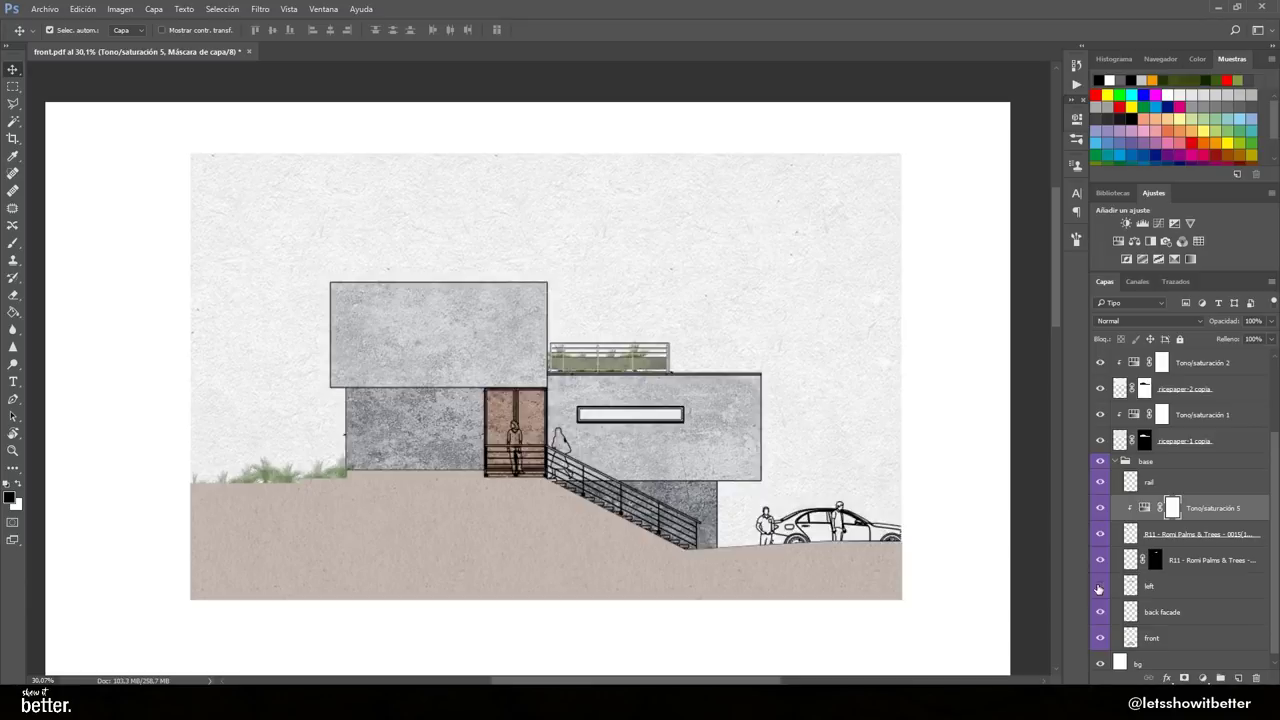
{"action": "left_click", "coordinate": [1100, 588]}
{"action": "left_click", "coordinate": [1100, 588]}
{"action": "left_click", "coordinate": [1099, 588]}
{"action": "scroll", "coordinate": [740, 432], "scroll_direction": "down", "scroll_amount": 4}
{"action": "left_click_drag", "start_coordinate": [610, 665], "coordinate": [508, 446]}
{"action": "scroll", "coordinate": [530, 170], "scroll_direction": "up", "scroll_amount": 8}
{"action": "scroll", "coordinate": [563, 169], "scroll_direction": "down", "scroll_amount": 4}
{"action": "left_click_drag", "start_coordinate": [578, 176], "coordinate": [585, 360]}
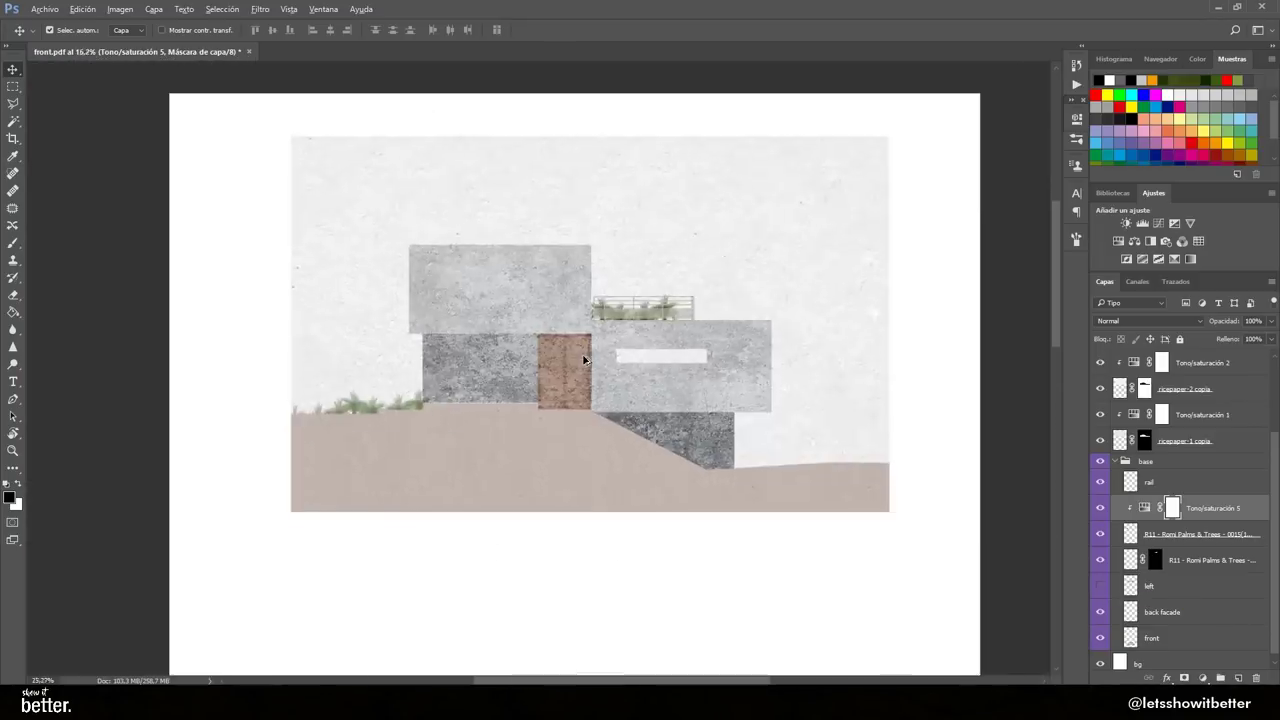
{"action": "scroll", "coordinate": [585, 360], "scroll_direction": "down", "scroll_amount": 3}
{"action": "scroll", "coordinate": [608, 332], "scroll_direction": "up", "scroll_amount": 6}
Darken the texture on layer Capa 1 at the corner where the upper block meets the terrace wall.
{"action": "left_click", "coordinate": [626, 406]}
{"action": "key", "text": "o"}
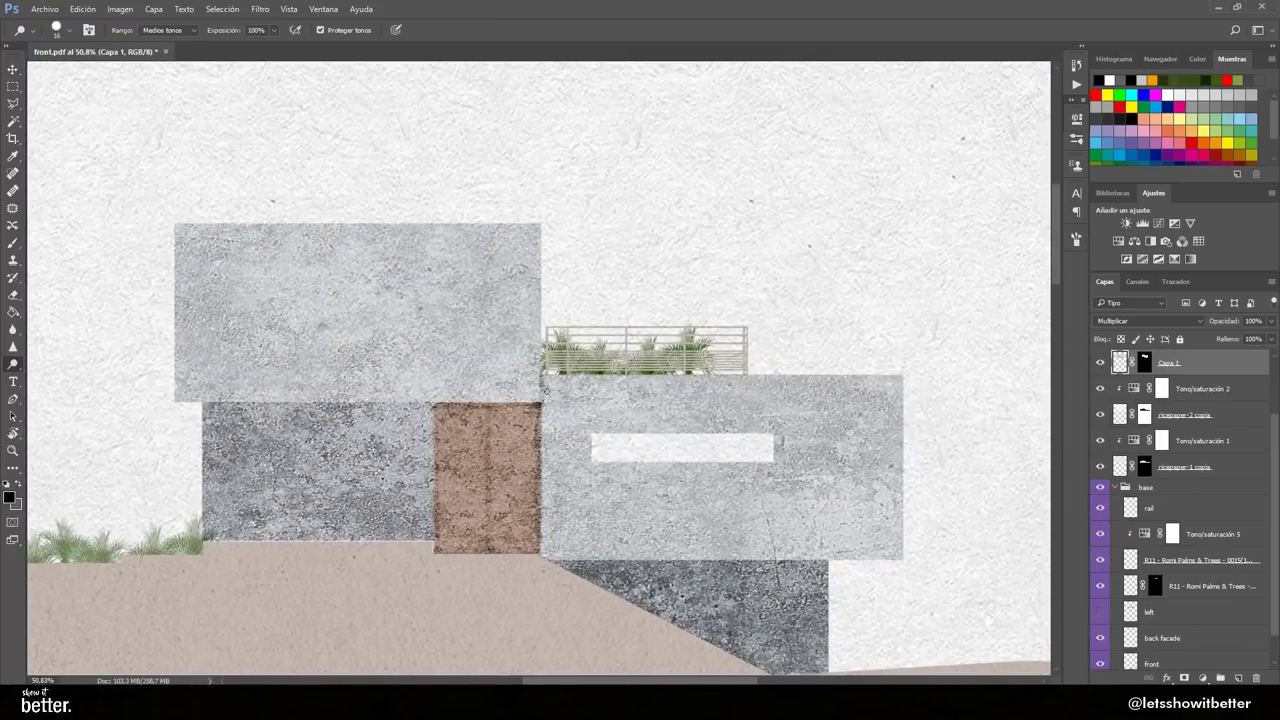
{"action": "scroll", "coordinate": [569, 458], "scroll_direction": "down", "scroll_amount": 4}
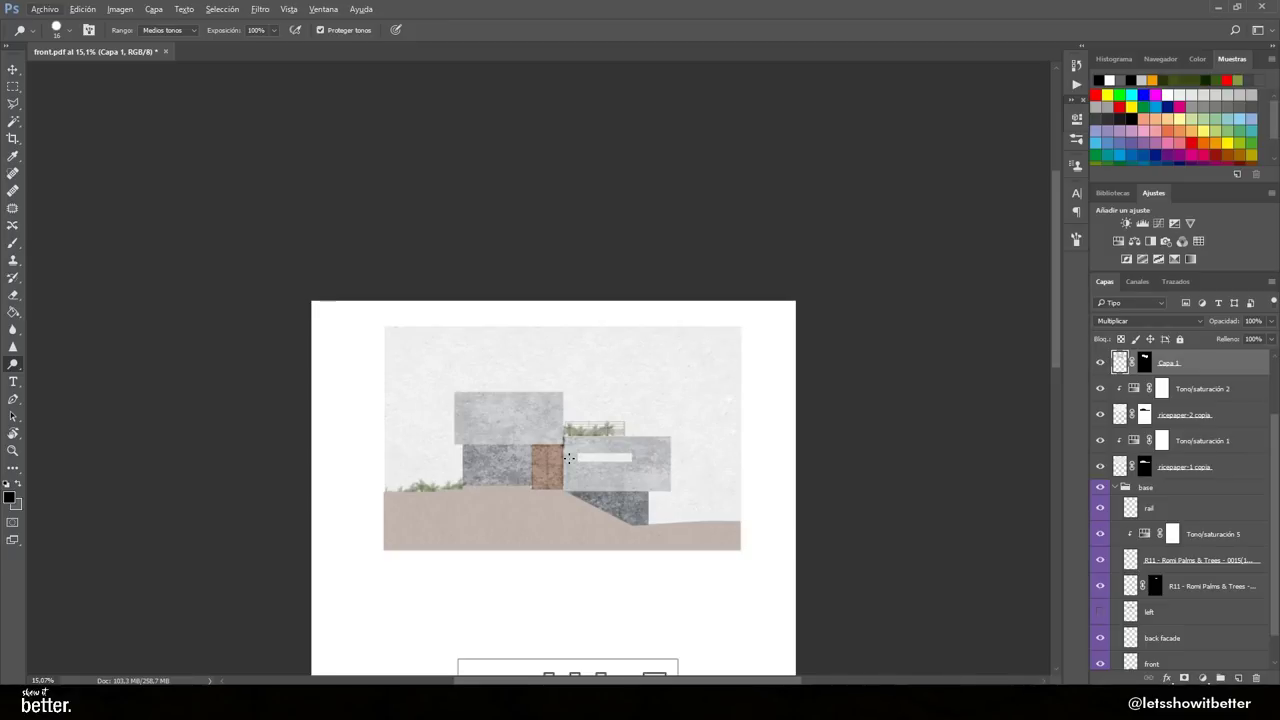
{"action": "scroll", "coordinate": [569, 458], "scroll_direction": "up", "scroll_amount": 4}
{"action": "scroll", "coordinate": [552, 457], "scroll_direction": "down", "scroll_amount": 2}
{"action": "scroll", "coordinate": [540, 528], "scroll_direction": "up", "scroll_amount": 1}
{"action": "left_click_drag", "start_coordinate": [950, 524], "coordinate": [880, 522]}
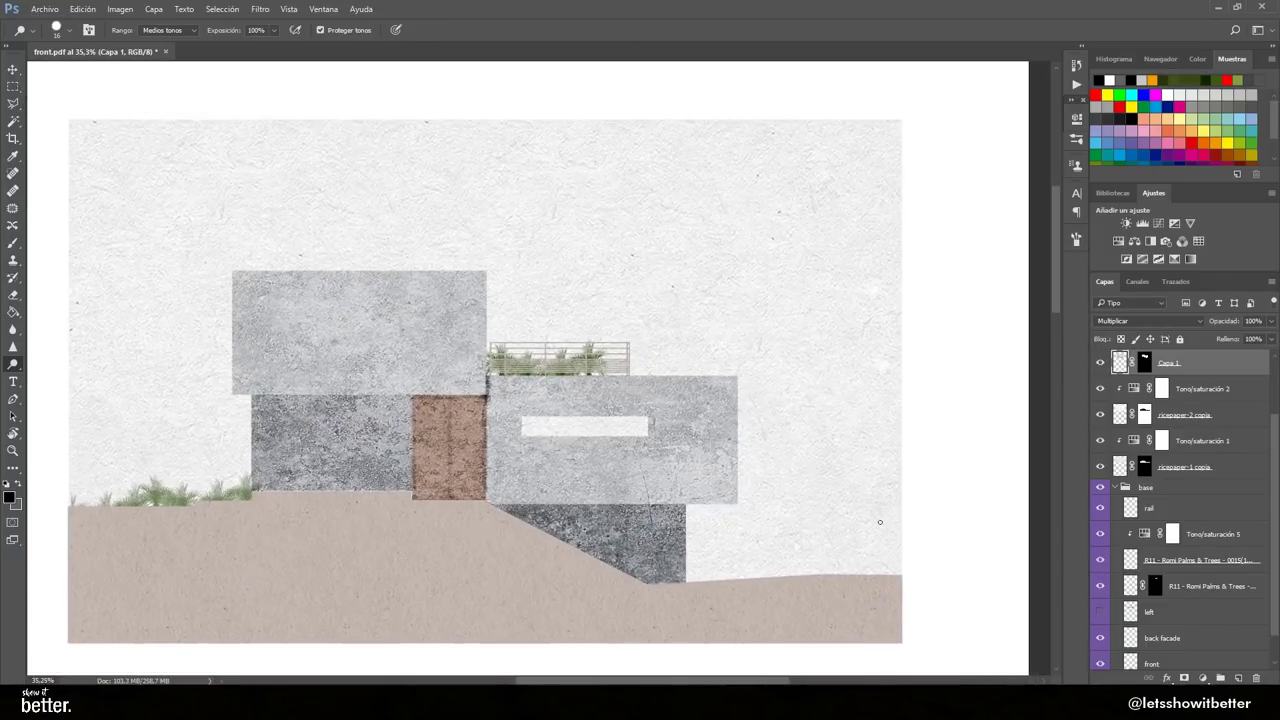
Show the left linework, paste the concrete texture as a new layer above it and position it over the stairs and door.
{"action": "left_click", "coordinate": [1100, 611]}
{"action": "left_click", "coordinate": [1160, 613]}
{"action": "scroll", "coordinate": [625, 597], "scroll_direction": "up", "scroll_amount": 3}
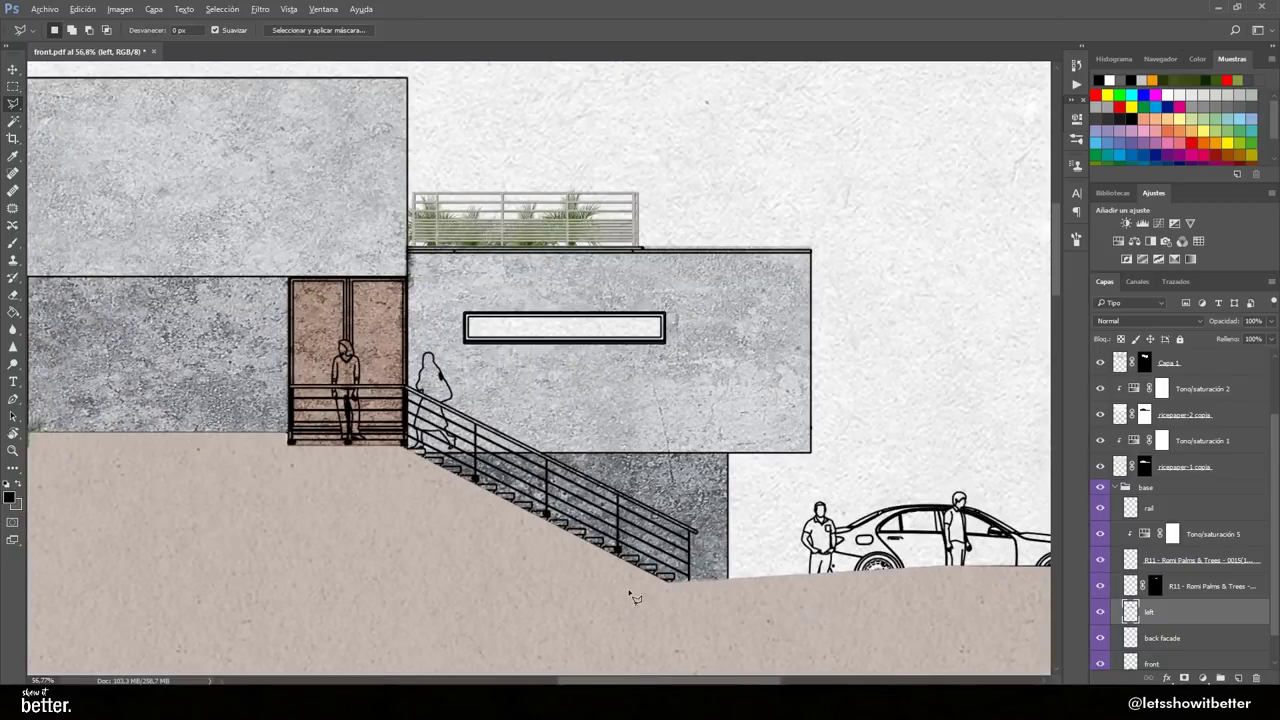
{"action": "scroll", "coordinate": [791, 523], "scroll_direction": "down", "scroll_amount": 3}
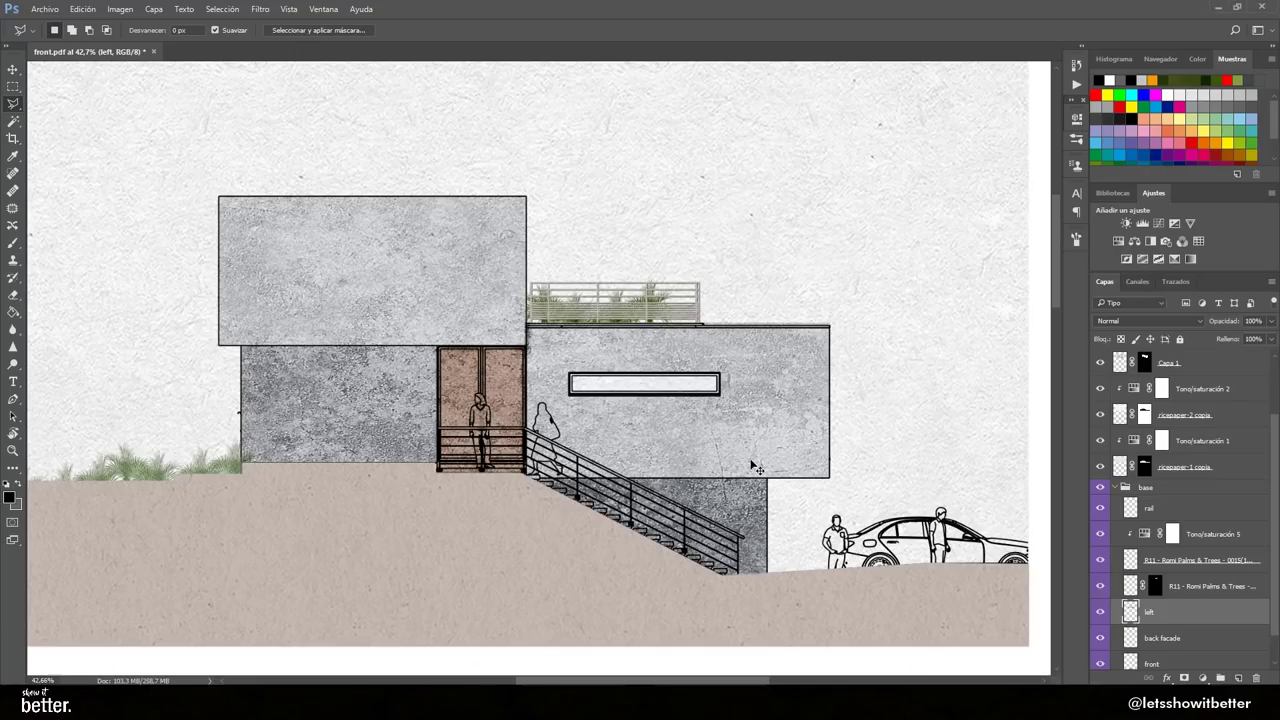
{"action": "key", "text": "ctrl+v"}
{"action": "key", "text": "ctrl+t"}
{"action": "left_click_drag", "start_coordinate": [673, 426], "coordinate": [701, 474]}
{"action": "key", "text": "Return"}
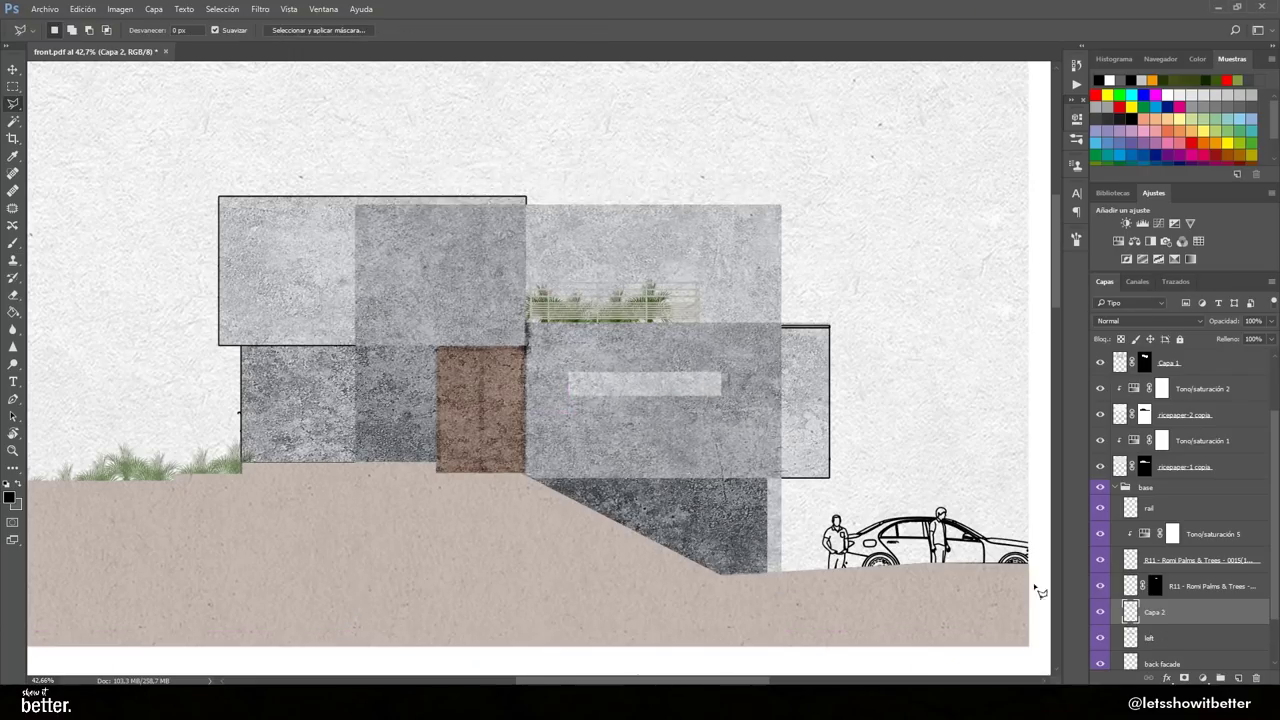
Outline the stairs and door landing with the Polygonal Lasso and mask the pasted concrete texture to that shape.
{"action": "left_click", "coordinate": [1100, 612]}
{"action": "scroll", "coordinate": [745, 587], "scroll_direction": "up", "scroll_amount": 4}
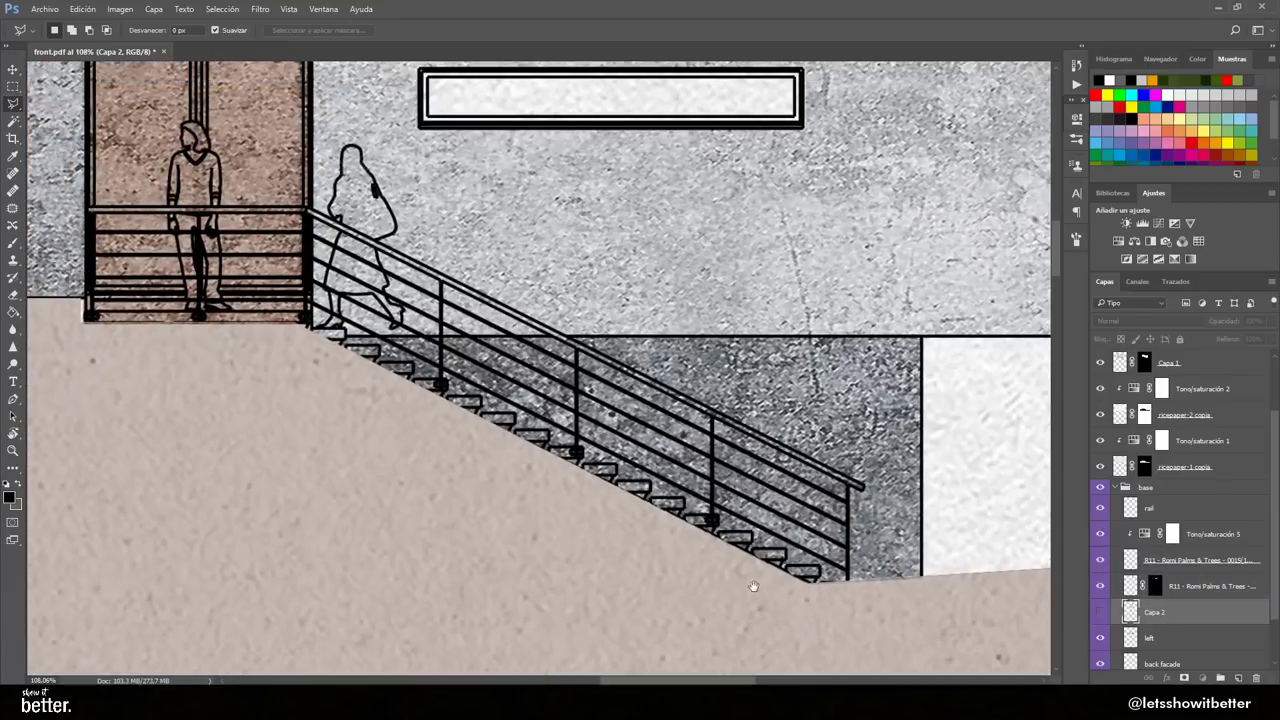
{"action": "left_click", "coordinate": [811, 585]}
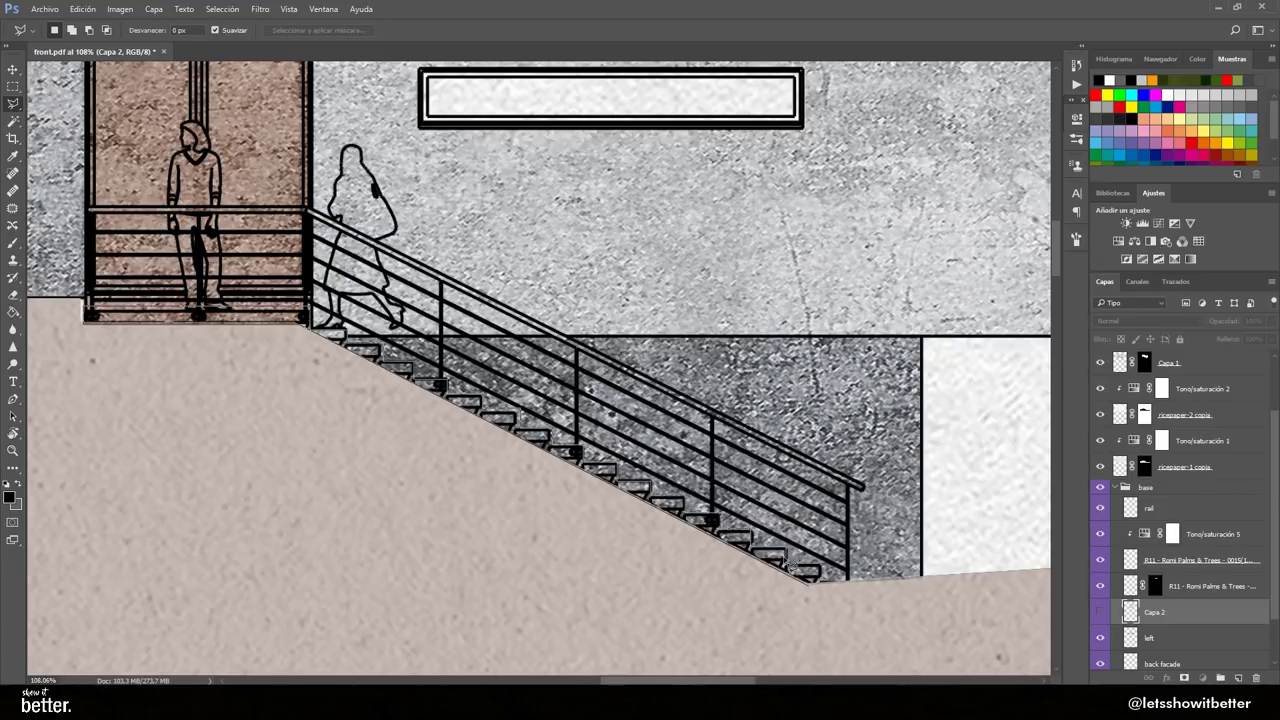
{"action": "left_click", "coordinate": [825, 584]}
{"action": "scroll", "coordinate": [590, 502], "scroll_direction": "down", "scroll_amount": 10}
{"action": "scroll", "coordinate": [600, 505], "scroll_direction": "up", "scroll_amount": 4}
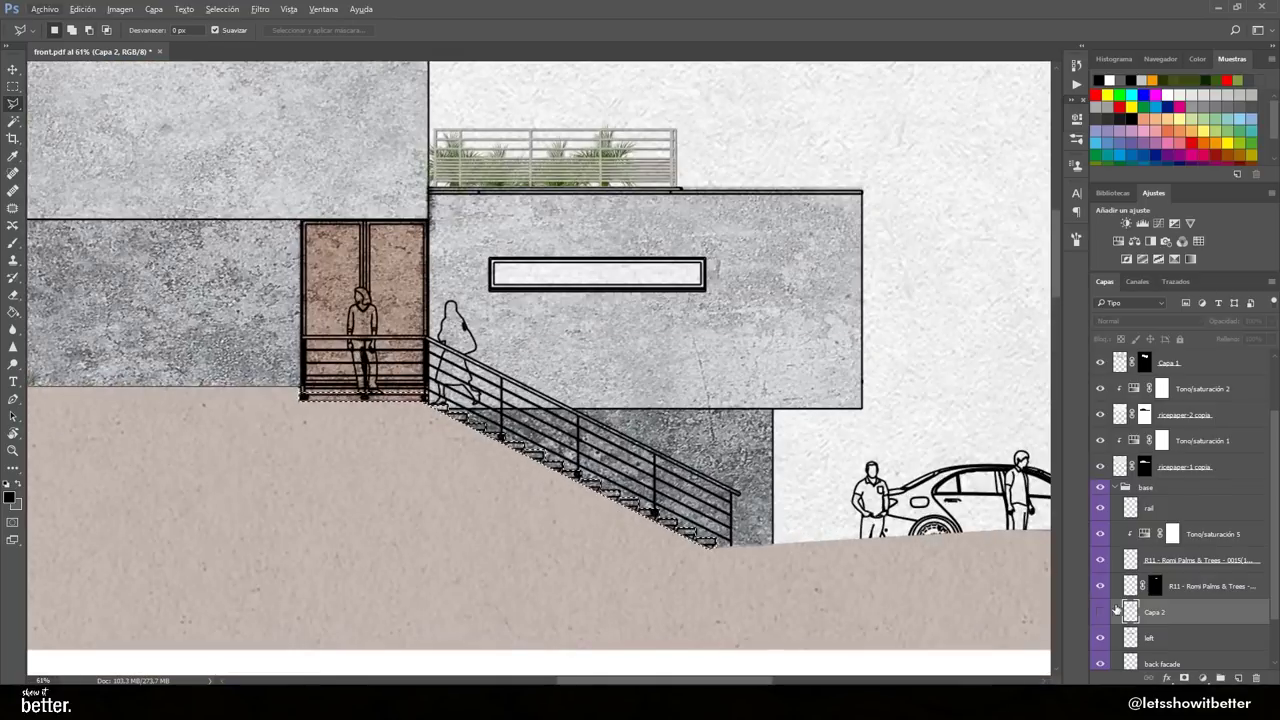
{"action": "left_click", "coordinate": [1101, 612]}
{"action": "left_click", "coordinate": [1185, 678]}
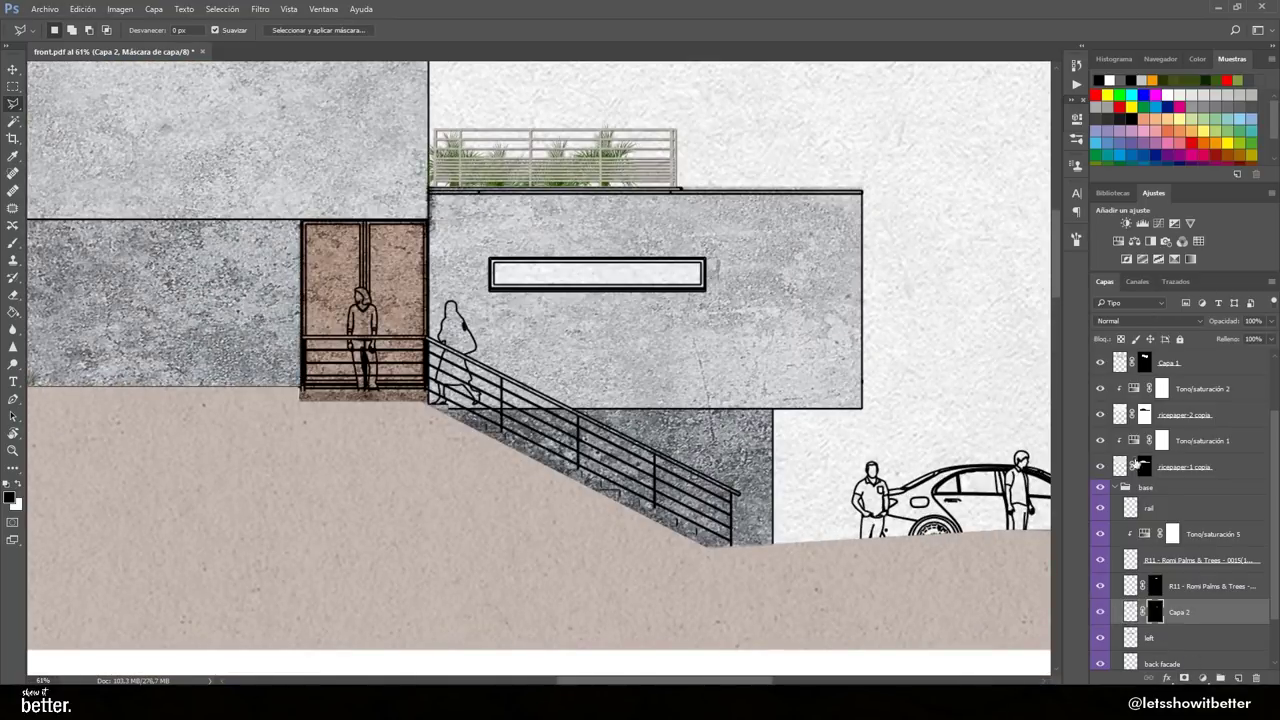
Darken the stair texture with a clipped Hue/Saturation adjustment and move both layers to the top of the layer stack.
{"action": "left_click", "coordinate": [1118, 241]}
{"action": "left_click", "coordinate": [957, 352]}
{"action": "left_click_drag", "start_coordinate": [793, 244], "coordinate": [745, 250]}
{"action": "left_click", "coordinate": [1077, 119]}
{"action": "left_click_drag", "start_coordinate": [1175, 635], "coordinate": [1213, 358]}
{"action": "scroll", "coordinate": [1145, 415], "scroll_direction": "up", "scroll_amount": 1}
{"action": "key", "text": "ctrl+z"}
{"action": "left_click_drag", "start_coordinate": [1200, 657], "coordinate": [1207, 355]}
Set the stair texture adjustment's lightness to -65.
{"action": "double_click", "coordinate": [1133, 362]}
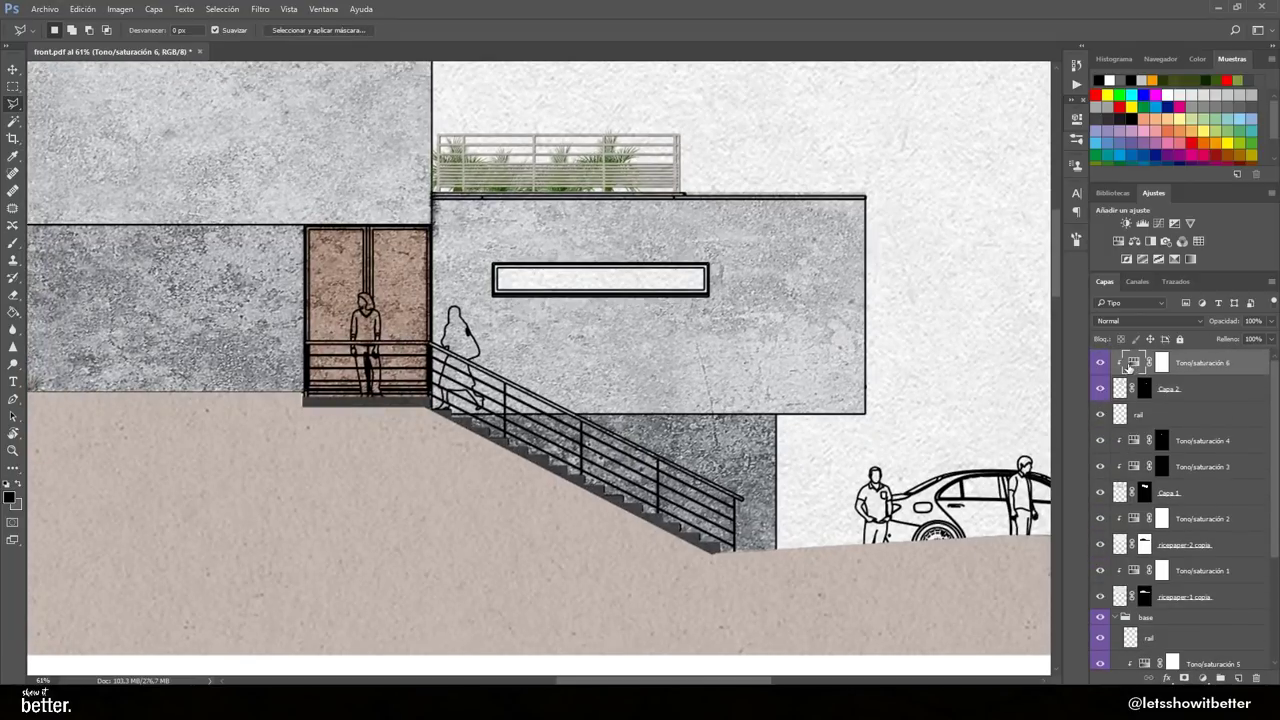
{"action": "left_click_drag", "start_coordinate": [905, 251], "coordinate": [816, 266]}
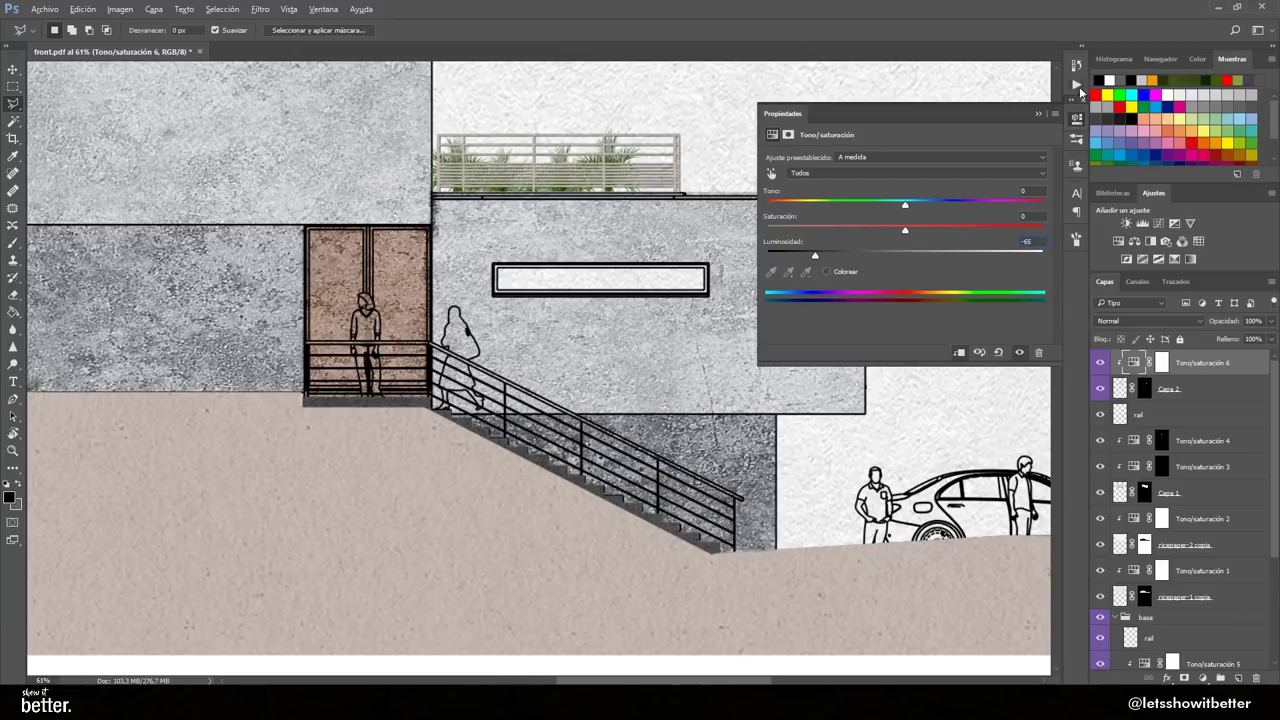
{"action": "left_click", "coordinate": [1076, 139]}
Reduce the left linework layer's opacity to 15%.
{"action": "scroll", "coordinate": [1112, 590], "scroll_direction": "down", "scroll_amount": 5}
{"action": "left_click", "coordinate": [1181, 616]}
{"action": "mouse_move", "coordinate": [1224, 322]}
{"action": "left_mouse_down"}
{"action": "mouse_move", "coordinate": [1032, 327]}
{"action": "mouse_move", "coordinate": [1044, 327]}
{"action": "left_mouse_up"}
{"action": "scroll", "coordinate": [549, 393], "scroll_direction": "down", "scroll_amount": 6}
{"action": "scroll", "coordinate": [555, 397], "scroll_direction": "down", "scroll_amount": 2}
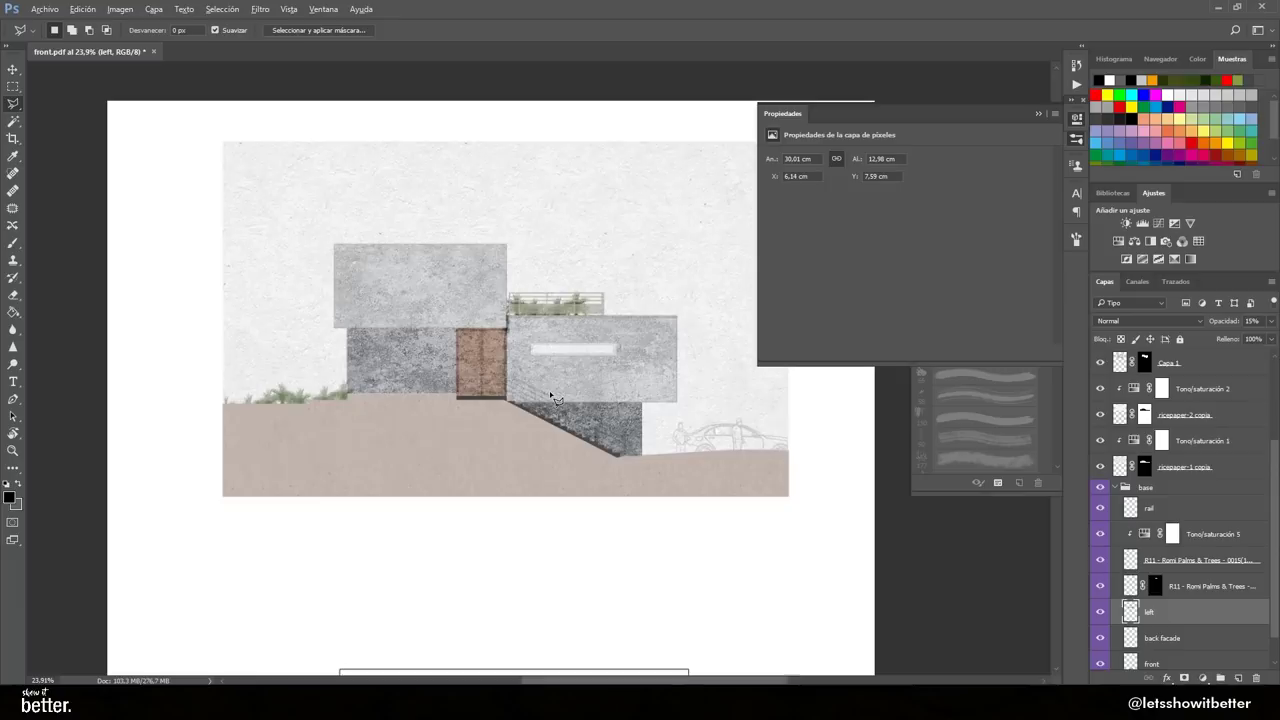
Compare the facade with and without the faded left linework, then inspect the stairs up close.
{"action": "key", "text": "v"}
{"action": "left_click", "coordinate": [1101, 612]}
{"action": "left_click", "coordinate": [1101, 612]}
{"action": "left_click", "coordinate": [1101, 612]}
{"action": "left_click", "coordinate": [1101, 612]}
{"action": "left_click", "coordinate": [1101, 612]}
{"action": "left_click", "coordinate": [1101, 612]}
{"action": "scroll", "coordinate": [606, 458], "scroll_direction": "up", "scroll_amount": 10}
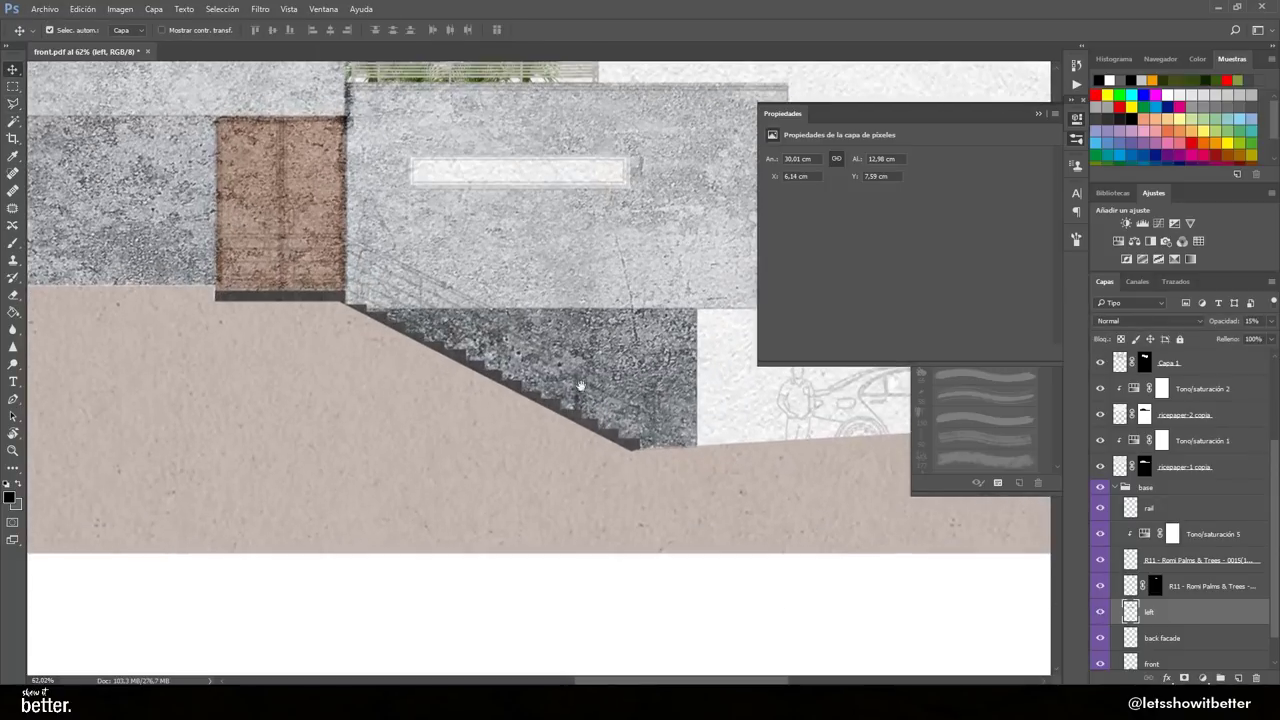
{"action": "scroll", "coordinate": [582, 368], "scroll_direction": "up", "scroll_amount": 1}
Set the left linework's opacity to 98% and copy its landing and stair railing to a new layer named rail 2.
{"action": "left_click_drag", "start_coordinate": [1217, 324], "coordinate": [1274, 322]}
{"action": "left_click", "coordinate": [1078, 119]}
{"action": "key", "text": "l"}
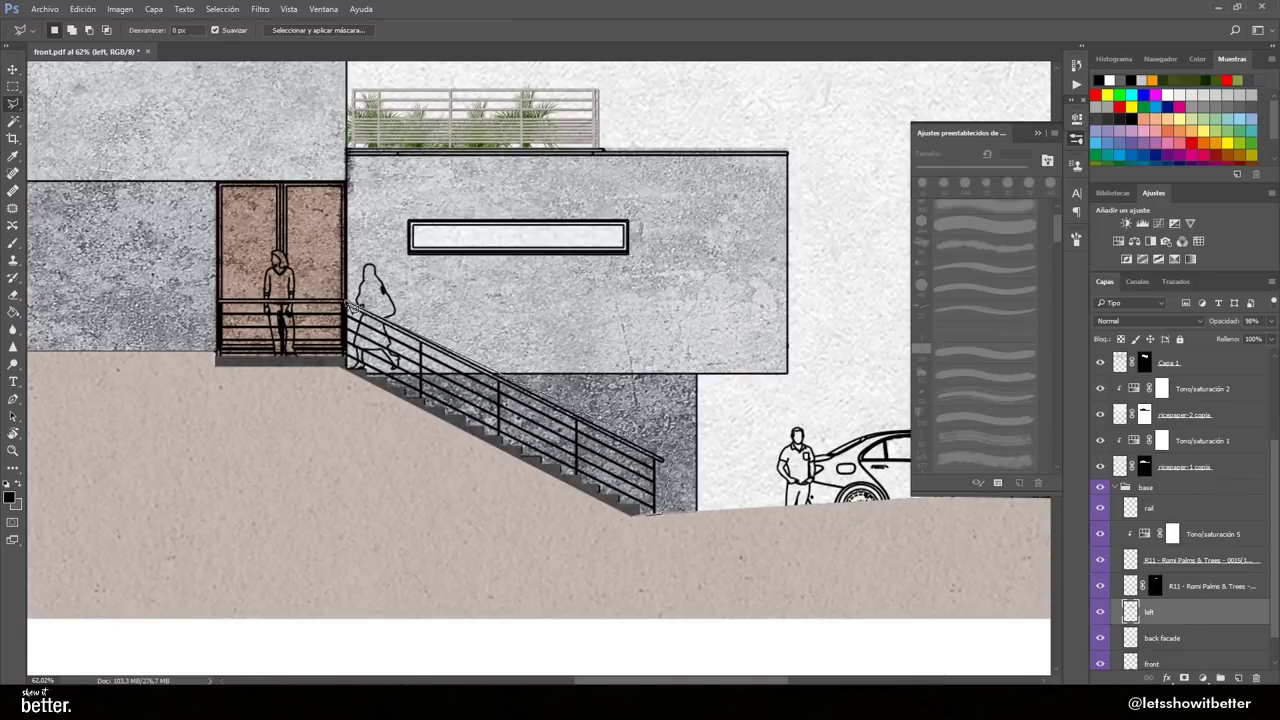
{"action": "left_click", "coordinate": [347, 369]}
{"action": "left_click", "coordinate": [632, 515]}
{"action": "left_click", "coordinate": [661, 514]}
{"action": "key", "text": "ctrl+j"}
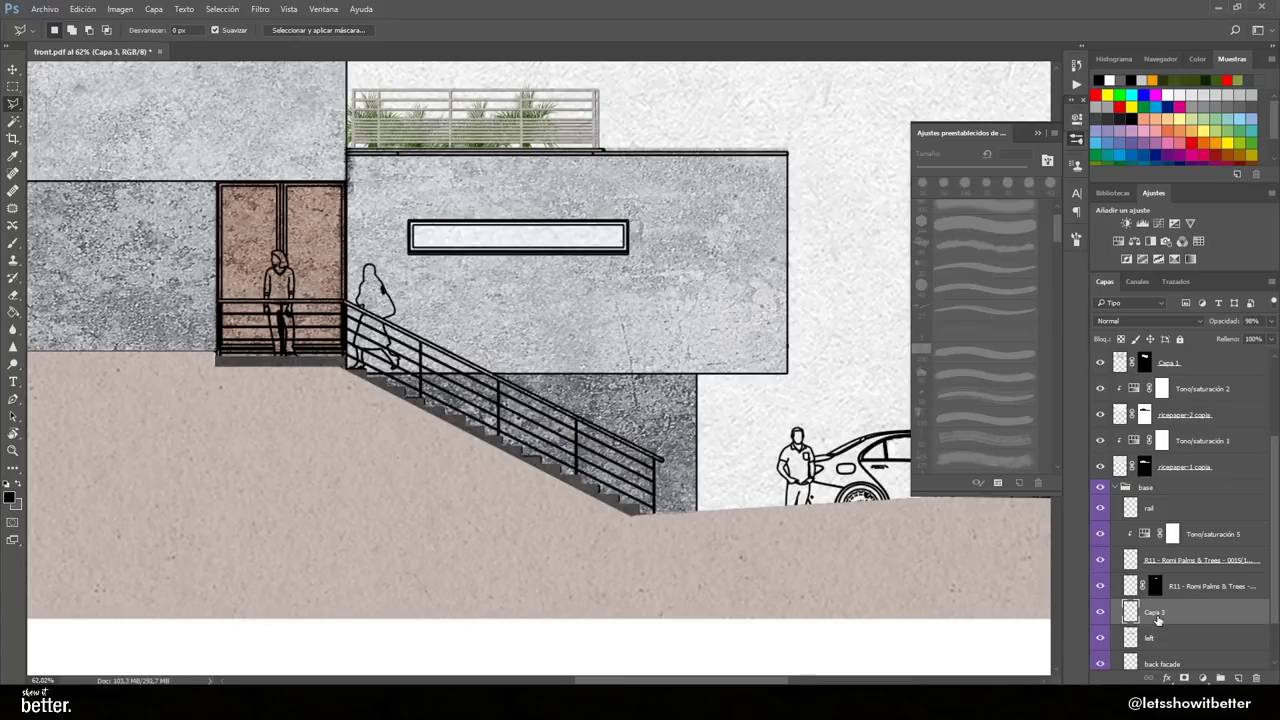
Hide the left linework and erase the walking figure's lines from the stair railing on rail 2.
{"action": "left_click", "coordinate": [1101, 638]}
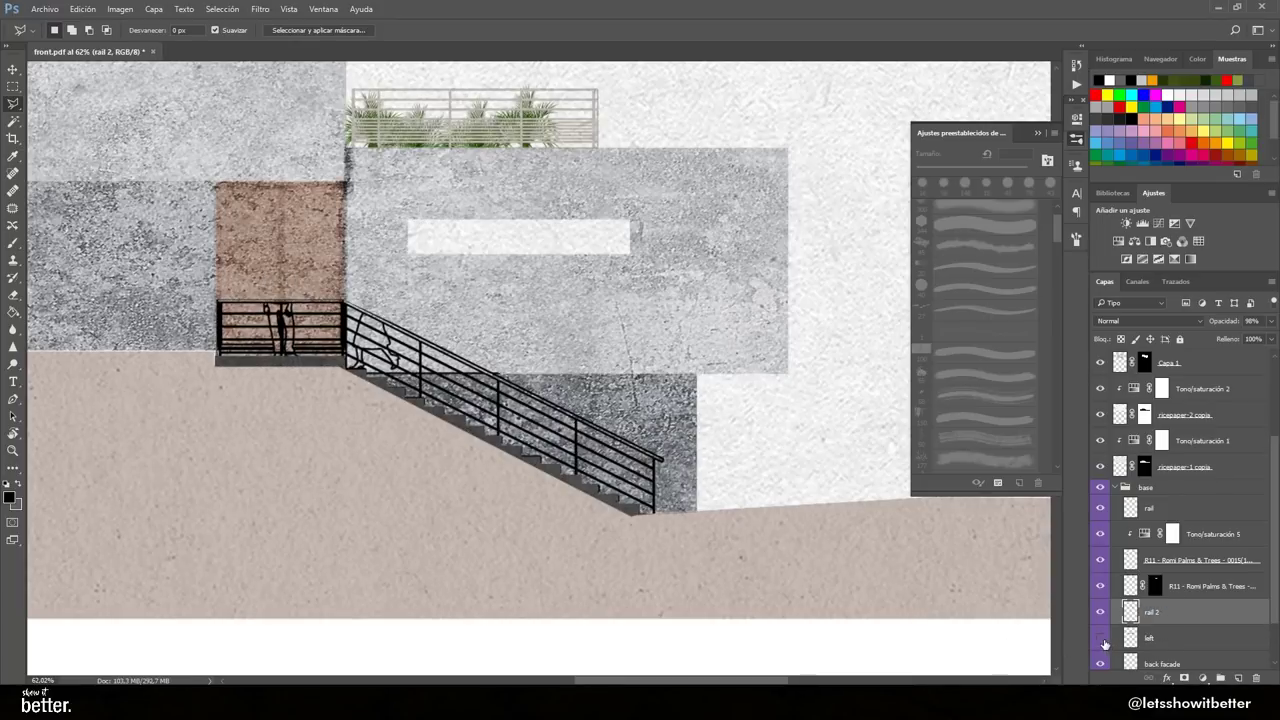
{"action": "key", "text": "e"}
{"action": "scroll", "coordinate": [357, 330], "scroll_direction": "up", "scroll_amount": 5}
{"action": "left_click_drag", "start_coordinate": [466, 349], "coordinate": [486, 347]}
{"action": "left_click_drag", "start_coordinate": [395, 332], "coordinate": [373, 332]}
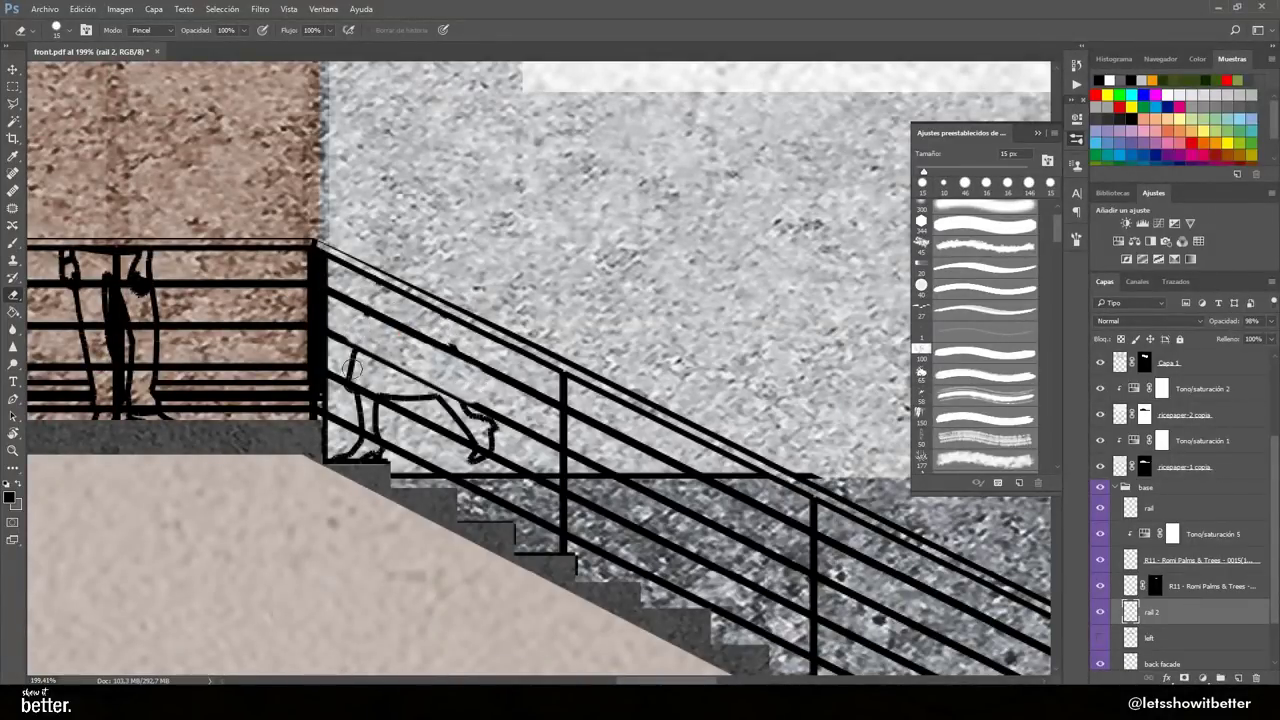
{"action": "left_click_drag", "start_coordinate": [504, 437], "coordinate": [470, 420]}
{"action": "left_click_drag", "start_coordinate": [506, 443], "coordinate": [511, 443]}
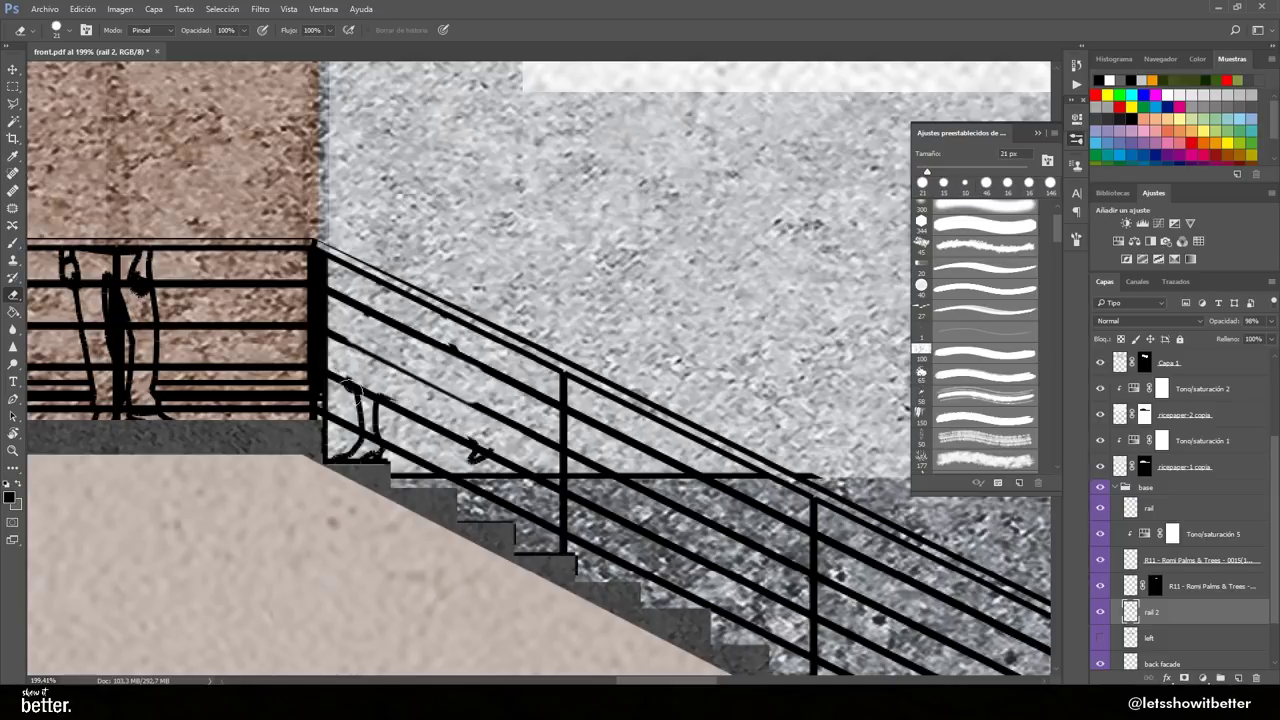
{"action": "left_click_drag", "start_coordinate": [525, 491], "coordinate": [352, 403]}
Erase the remaining figure and stair lines around the landing and stair railing on rail 2.
{"action": "left_click_drag", "start_coordinate": [345, 400], "coordinate": [690, 512]}
{"action": "left_click_drag", "start_coordinate": [378, 380], "coordinate": [579, 388]}
{"action": "left_click_drag", "start_coordinate": [375, 415], "coordinate": [567, 421]}
{"action": "scroll", "coordinate": [376, 416], "scroll_direction": "up", "scroll_amount": 4}
{"action": "left_click_drag", "start_coordinate": [600, 479], "coordinate": [325, 486]}
{"action": "mouse_move", "coordinate": [422, 531]}
{"action": "left_mouse_down"}
{"action": "mouse_move", "coordinate": [409, 533]}
{"action": "mouse_move", "coordinate": [704, 517]}
{"action": "left_mouse_up"}
{"action": "scroll", "coordinate": [420, 526], "scroll_direction": "up", "scroll_amount": 7}
{"action": "scroll", "coordinate": [457, 517], "scroll_direction": "down", "scroll_amount": 20}
Colorize the rail 2 layer with hue 53, saturation 33 and lightness +67.
{"action": "key", "text": "ctrl+u"}
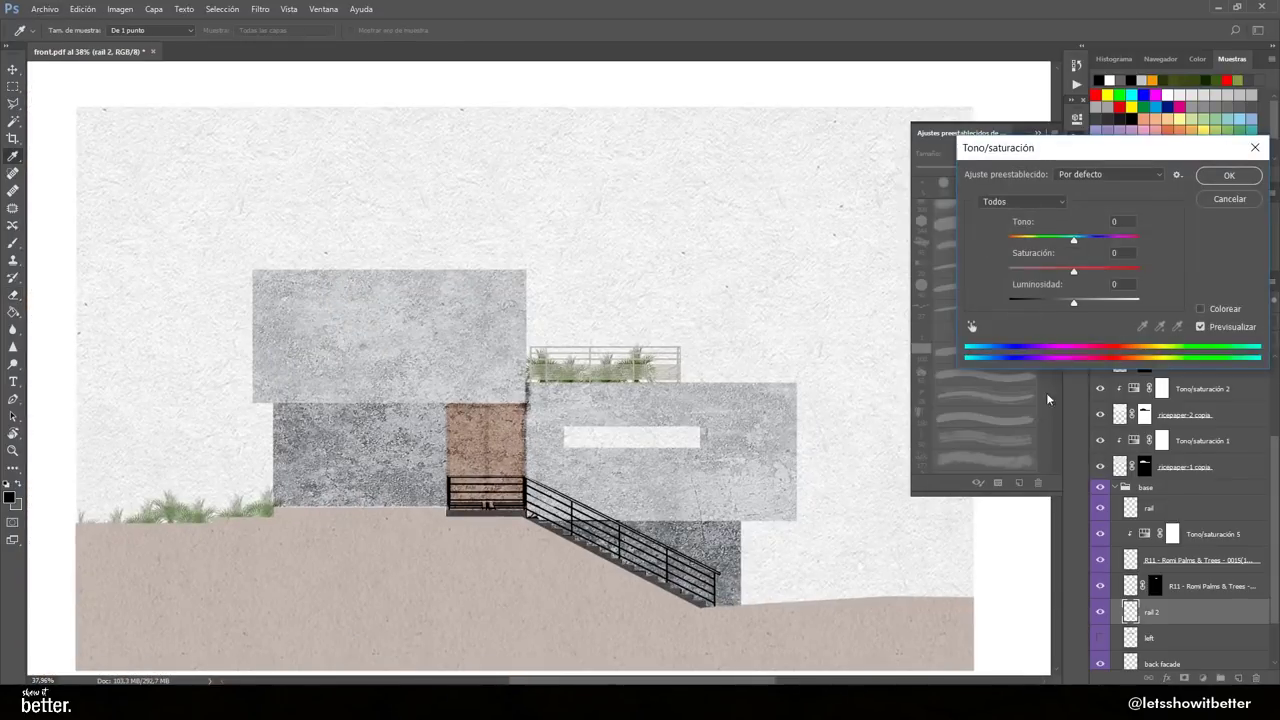
{"action": "left_click", "coordinate": [1200, 309]}
{"action": "left_click_drag", "start_coordinate": [1073, 301], "coordinate": [1115, 301]}
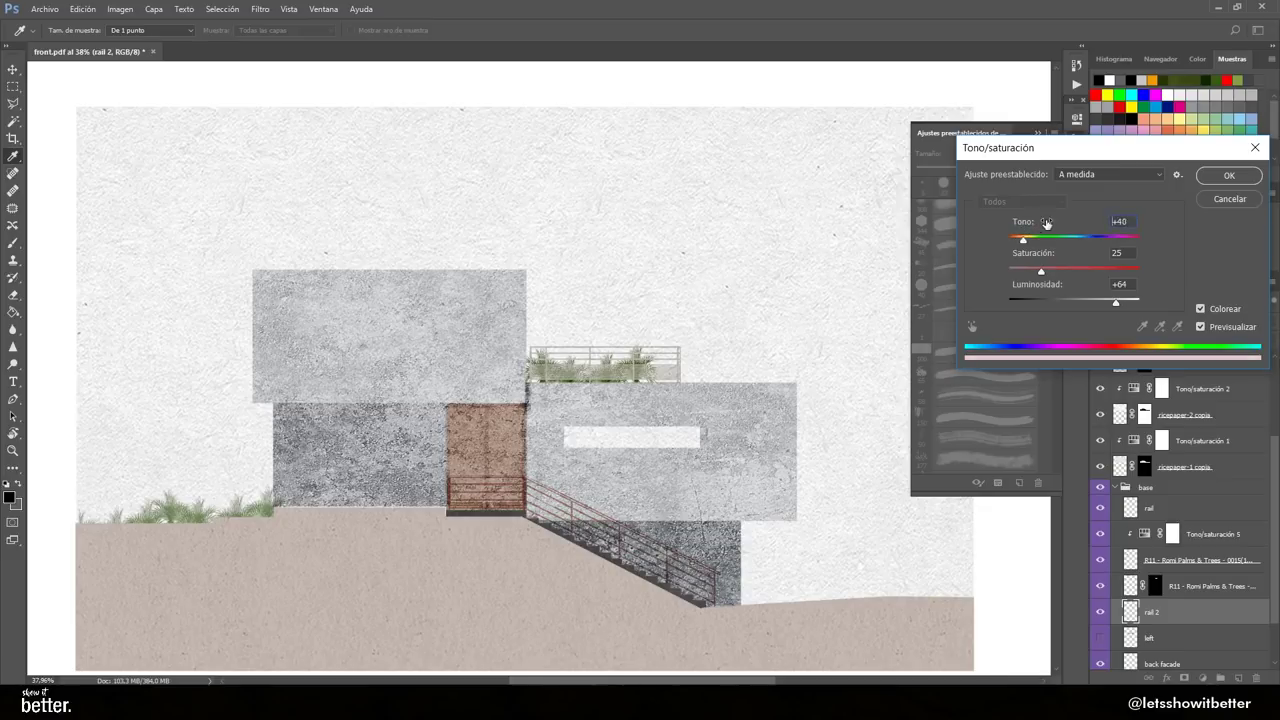
{"action": "left_click_drag", "start_coordinate": [1040, 287], "coordinate": [1052, 256]}
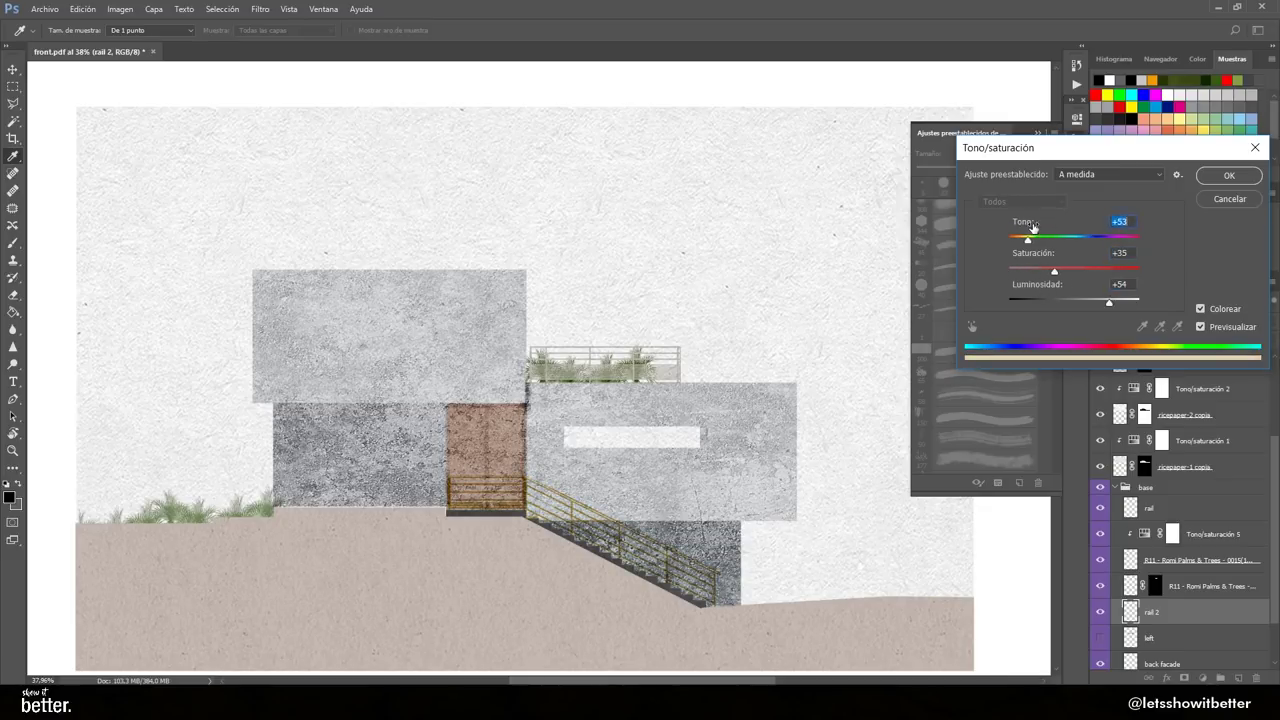
{"action": "left_click_drag", "start_coordinate": [1040, 287], "coordinate": [1046, 287]}
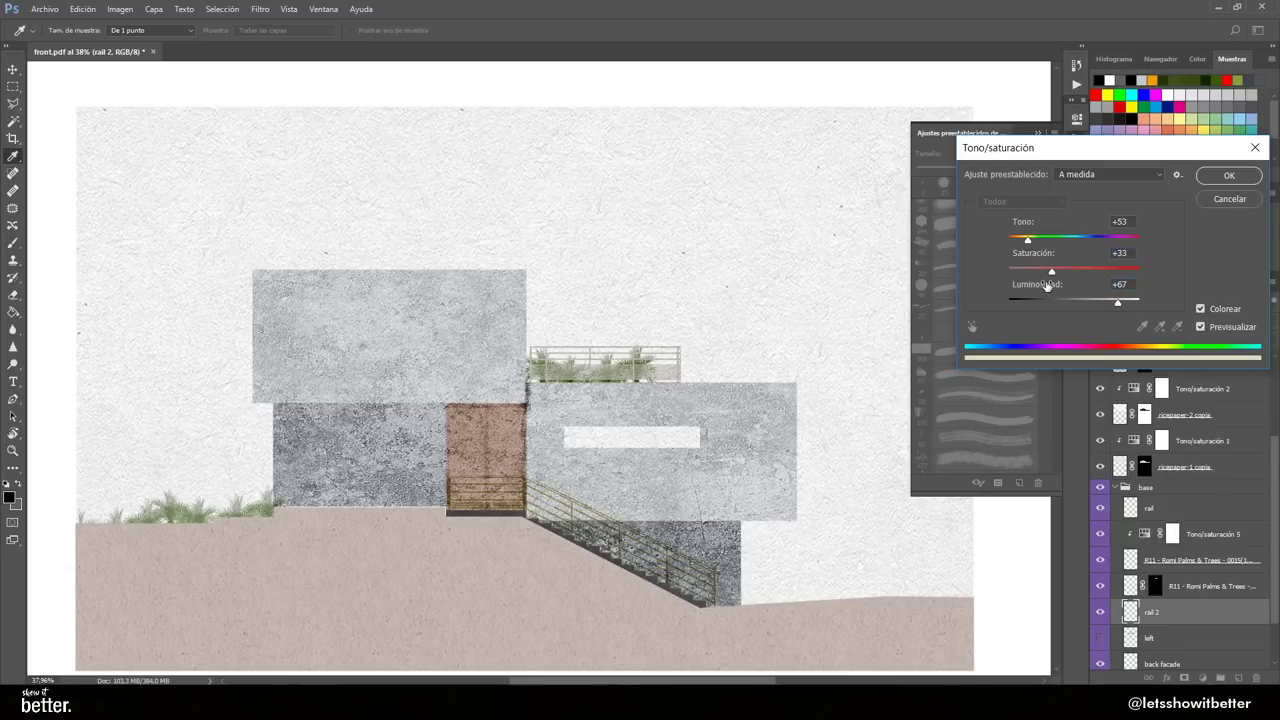
{"action": "left_click", "coordinate": [1236, 177]}
{"action": "scroll", "coordinate": [548, 325], "scroll_direction": "down", "scroll_amount": 6}
{"action": "scroll", "coordinate": [548, 325], "scroll_direction": "up", "scroll_amount": 3}
{"action": "scroll", "coordinate": [548, 325], "scroll_direction": "down", "scroll_amount": 4}
{"action": "key", "text": "v"}
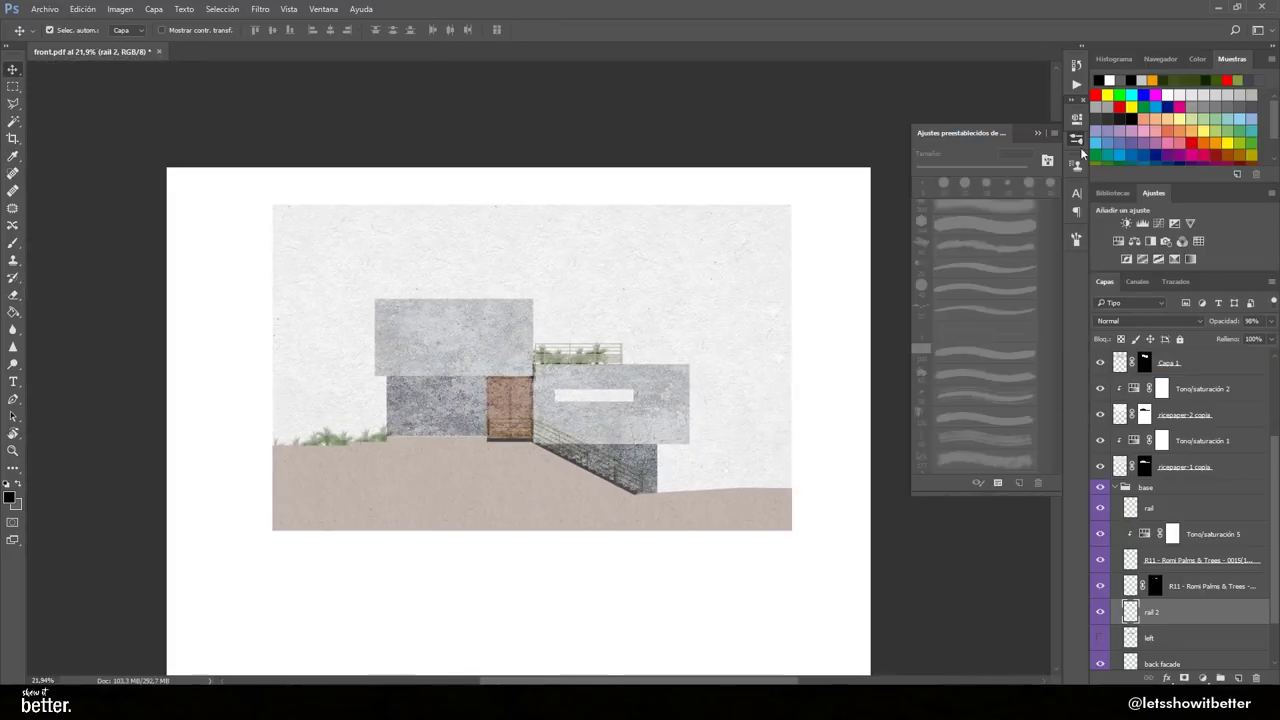
{"action": "scroll", "coordinate": [424, 387], "scroll_direction": "up", "scroll_amount": 7}
{"action": "scroll", "coordinate": [446, 431], "scroll_direction": "down", "scroll_amount": 5}
{"action": "scroll", "coordinate": [445, 468], "scroll_direction": "up", "scroll_amount": 3}
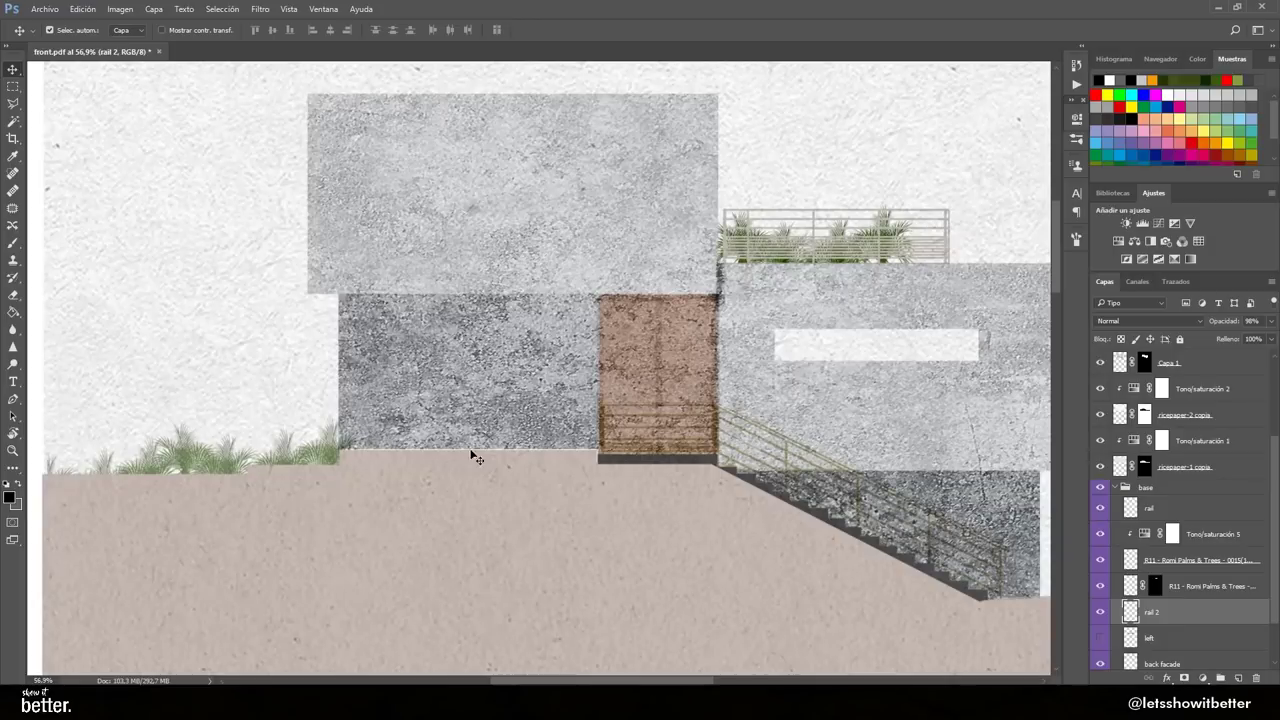
Try to brush over the white gap between the lower wall and the ground on the Capa 1 layer.
{"action": "left_click", "coordinate": [490, 440]}
{"action": "key", "text": "b"}
{"action": "scroll", "coordinate": [590, 480], "scroll_direction": "up", "scroll_amount": 1}
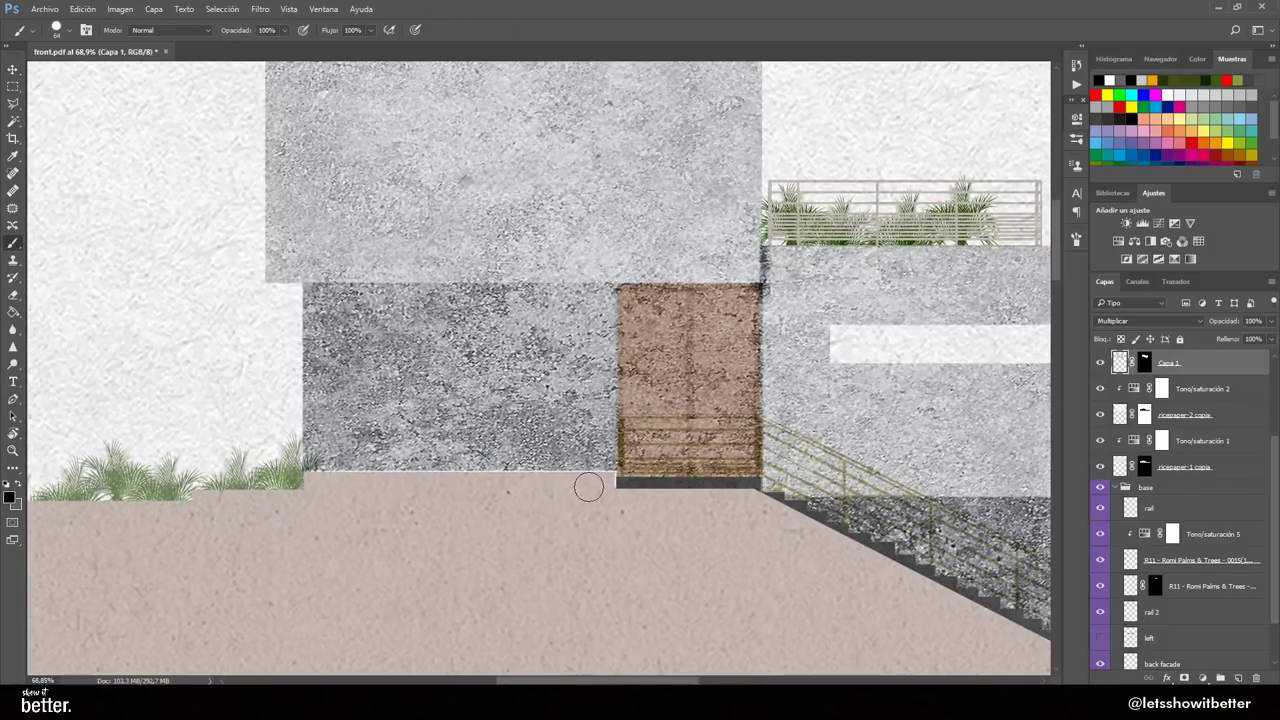
{"action": "key", "text": "v"}
{"action": "left_click", "coordinate": [589, 490]}
{"action": "key", "text": "b"}
{"action": "left_click_drag", "start_coordinate": [581, 476], "coordinate": [474, 484]}
{"action": "key", "text": "ctrl+z"}
Try to close the white gap below the lower wall by brushing on the layer mask of ricepaper-1 copia.
{"action": "left_click", "coordinate": [1145, 467]}
{"action": "left_click_drag", "start_coordinate": [581, 472], "coordinate": [397, 477]}
{"action": "key", "text": "ctrl+z"}
{"action": "key", "text": "x"}
{"action": "key", "text": "ctrl+z"}
{"action": "left_click_drag", "start_coordinate": [540, 477], "coordinate": [526, 477]}
{"action": "scroll", "coordinate": [526, 477], "scroll_direction": "up", "scroll_amount": 4}
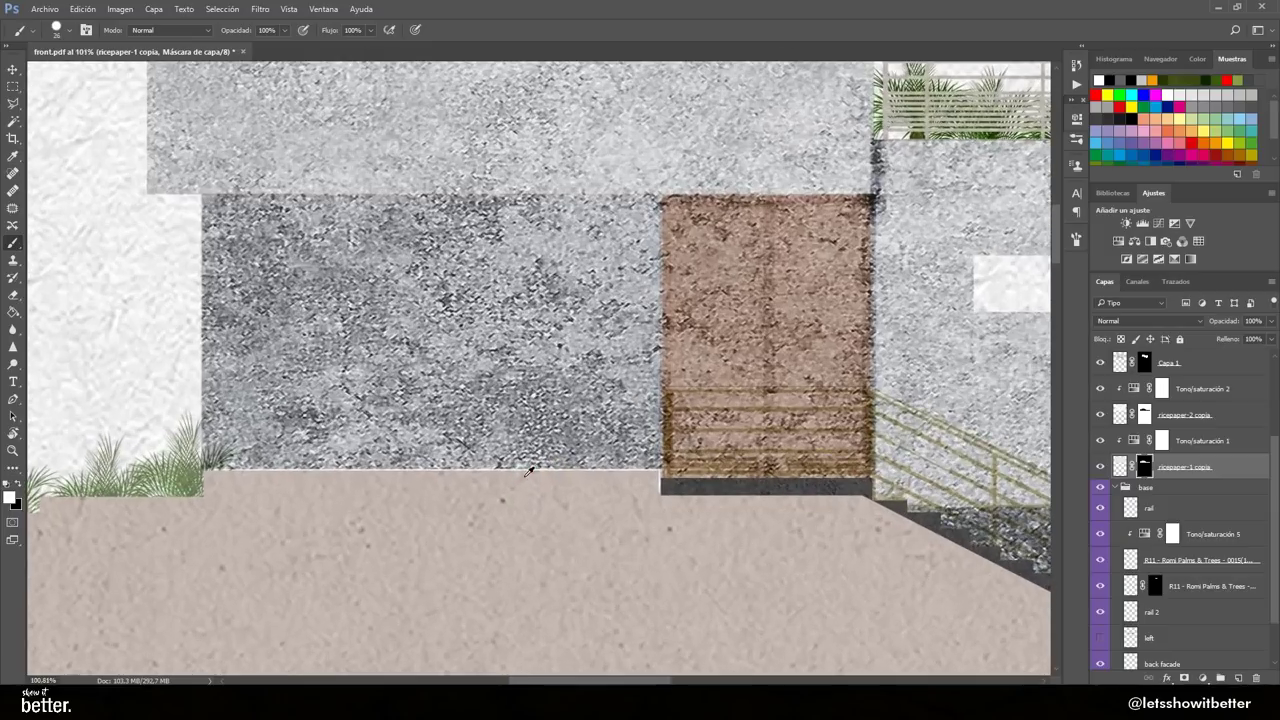
{"action": "left_click", "coordinate": [1101, 467]}
{"action": "left_click", "coordinate": [1101, 467]}
{"action": "left_click", "coordinate": [1120, 467]}
{"action": "left_click", "coordinate": [1144, 467]}
{"action": "key", "text": "ctrl+z"}
{"action": "scroll", "coordinate": [556, 484], "scroll_direction": "up", "scroll_amount": 2}
{"action": "left_click_drag", "start_coordinate": [657, 478], "coordinate": [557, 475]}
{"action": "key", "text": "ctrl+z"}
{"action": "key", "text": "x"}
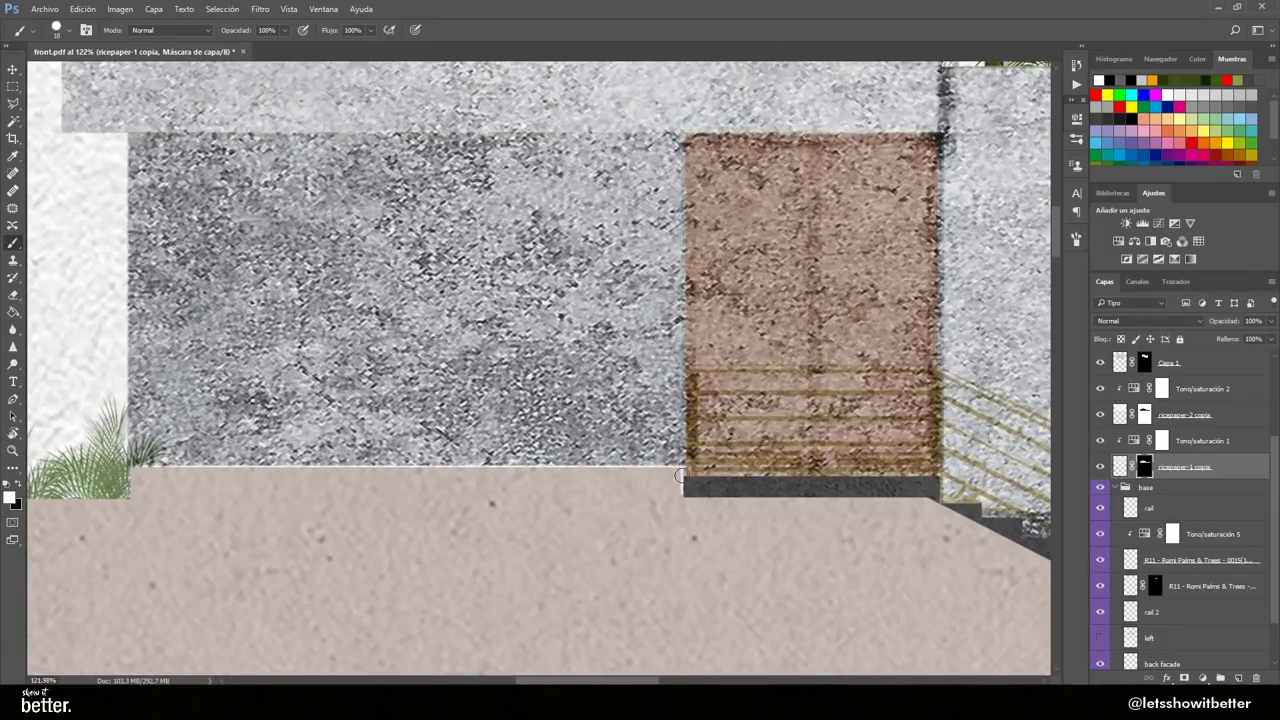
{"action": "scroll", "coordinate": [656, 499], "scroll_direction": "down", "scroll_amount": 20}
{"action": "scroll", "coordinate": [648, 499], "scroll_direction": "up", "scroll_amount": 5}
{"action": "left_click_drag", "start_coordinate": [749, 446], "coordinate": [529, 411]}
{"action": "key", "text": "v"}
{"action": "scroll", "coordinate": [440, 372], "scroll_direction": "up", "scroll_amount": 1}
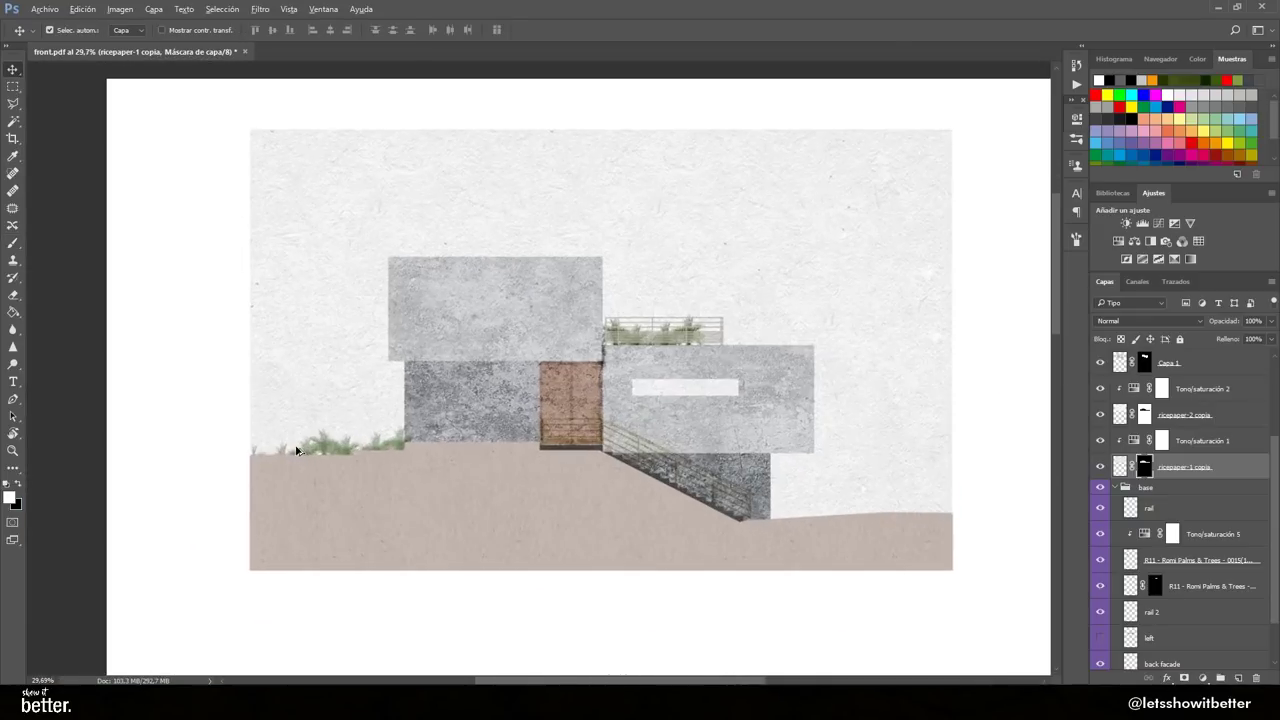
{"action": "scroll", "coordinate": [517, 397], "scroll_direction": "down", "scroll_amount": 2}
{"action": "scroll", "coordinate": [517, 397], "scroll_direction": "up", "scroll_amount": 1}
Switch to File Explorer and open the blackpeople folder inside ENTOURAGE > PEOPLE.
{"action": "key", "text": "alt+Tab"}
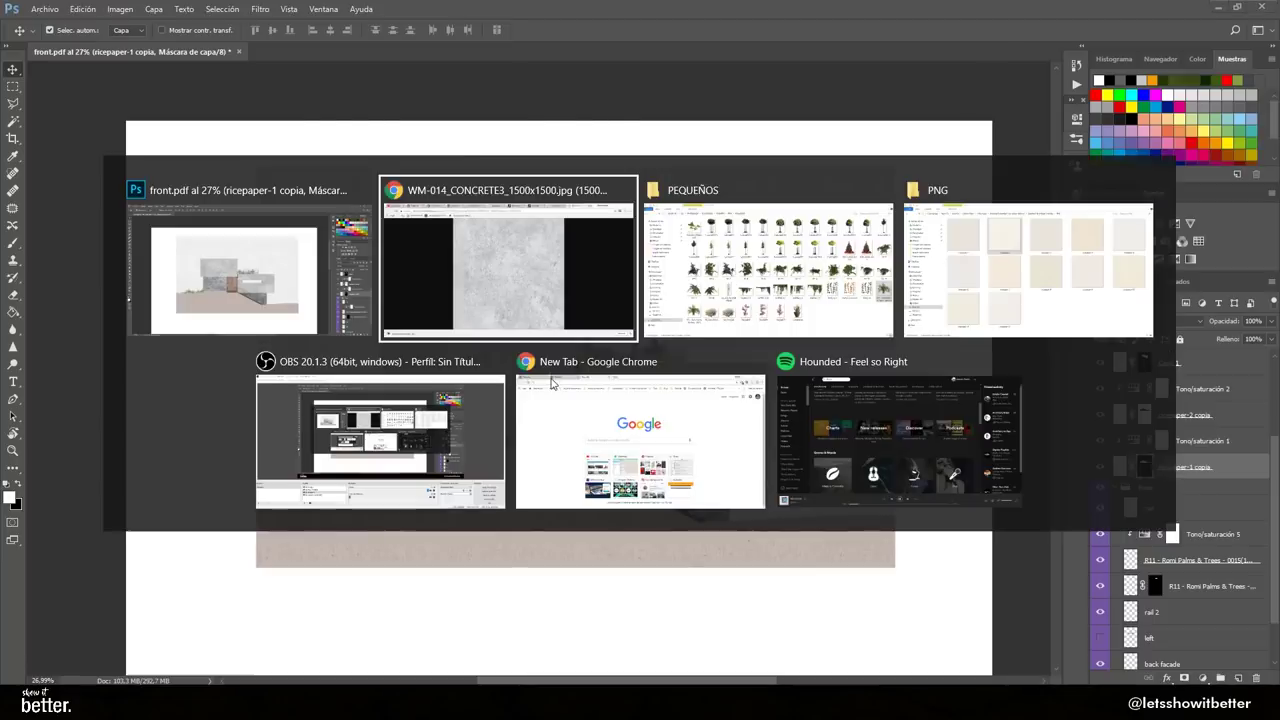
{"action": "key", "text": "BackSpace"}
{"action": "double_click", "coordinate": [339, 124]}
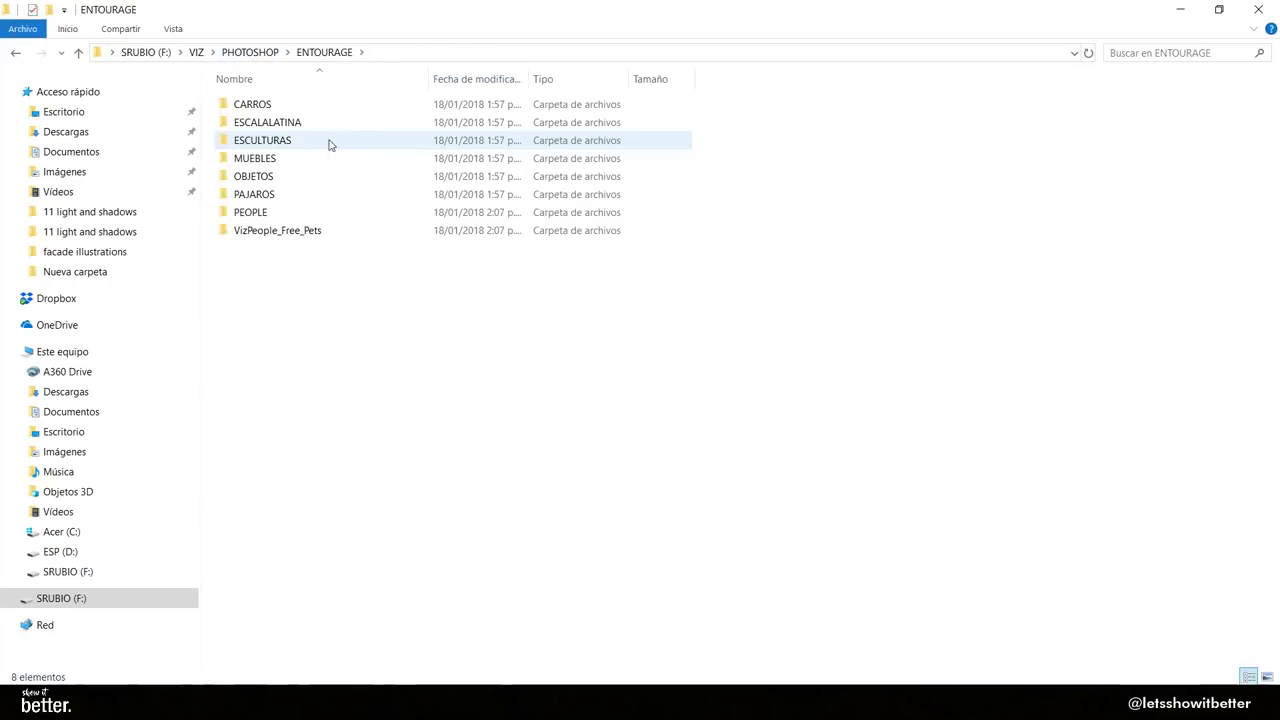
{"action": "double_click", "coordinate": [318, 230]}
{"action": "key", "text": "BackSpace"}
{"action": "double_click", "coordinate": [314, 214]}
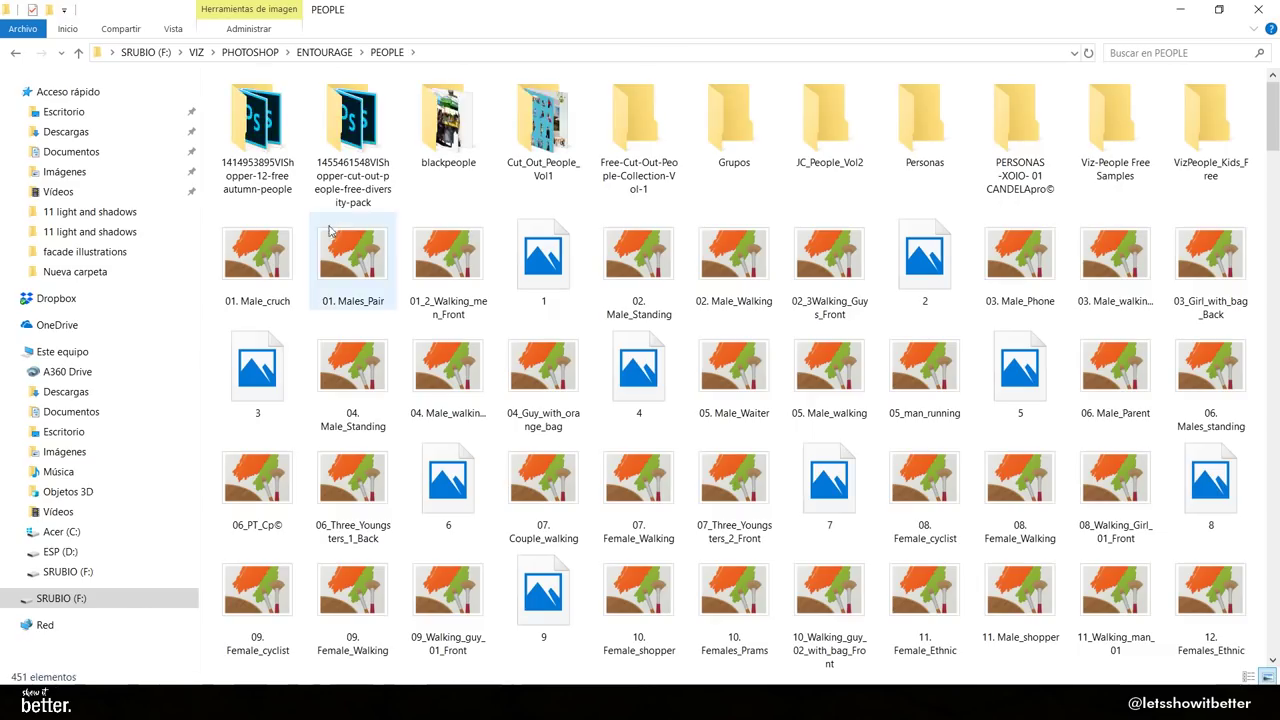
{"action": "double_click", "coordinate": [471, 145]}
{"action": "double_click", "coordinate": [483, 231]}
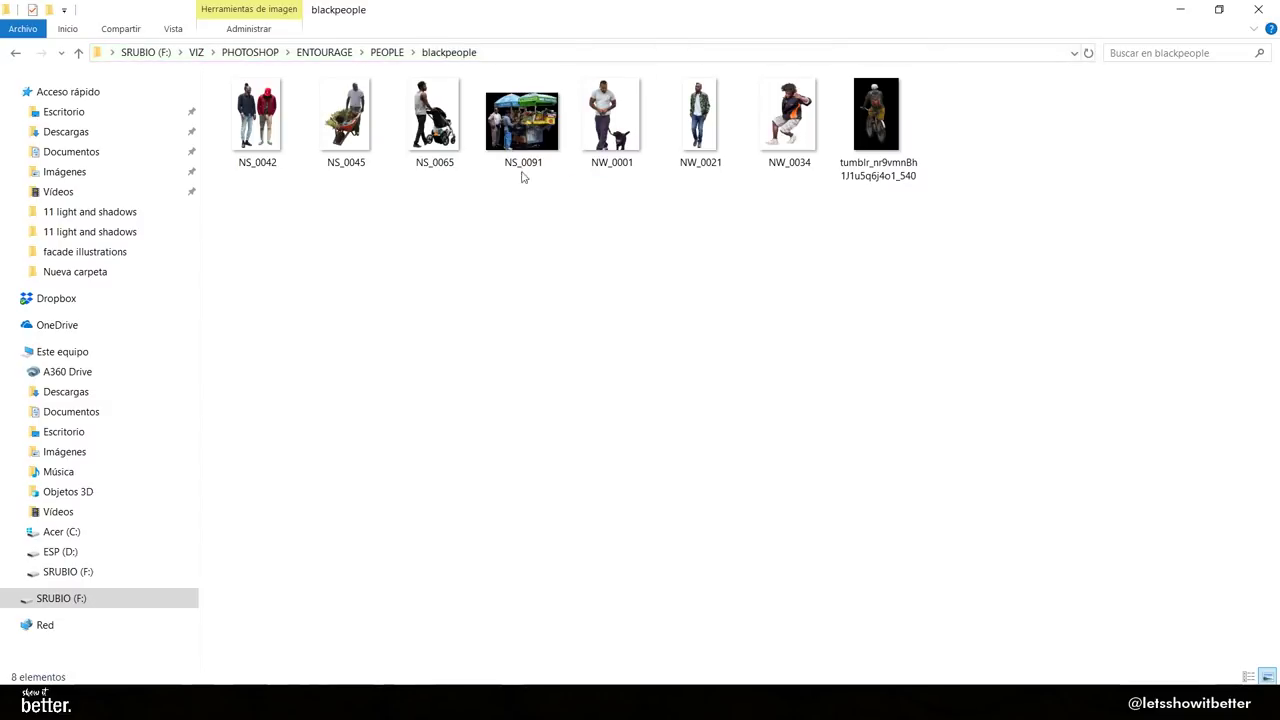
Place the NW_0001 cutout in front.pdf, scaled down to stand on the ground just beyond the foot of the stairs.
{"action": "left_click_drag", "start_coordinate": [612, 120], "coordinate": [462, 497]}
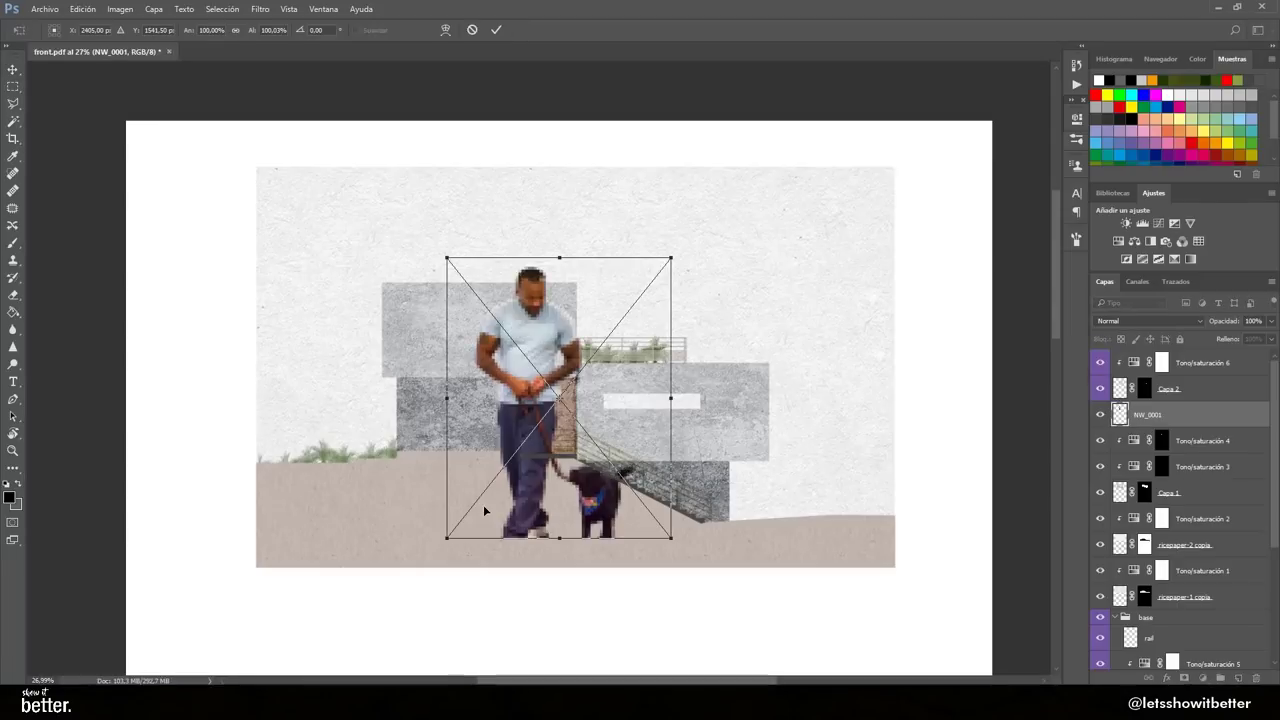
{"action": "left_click_drag", "start_coordinate": [671, 258], "coordinate": [908, 524]}
{"action": "scroll", "coordinate": [349, 449], "scroll_direction": "up", "scroll_amount": 6}
{"action": "scroll", "coordinate": [349, 451], "scroll_direction": "down", "scroll_amount": 3}
{"action": "scroll", "coordinate": [908, 524], "scroll_direction": "up", "scroll_amount": 7}
{"action": "left_click_drag", "start_coordinate": [942, 438], "coordinate": [923, 462]}
{"action": "left_click_drag", "start_coordinate": [908, 520], "coordinate": [915, 513]}
{"action": "key", "text": "Return"}
{"action": "scroll", "coordinate": [860, 512], "scroll_direction": "down", "scroll_amount": 7}
{"action": "scroll", "coordinate": [855, 511], "scroll_direction": "up", "scroll_amount": 7}
Rasterize the NW_0001 layer and turn the man and dog to grayscale.
{"action": "right_click", "coordinate": [1144, 415]}
{"action": "left_click", "coordinate": [975, 371]}
{"action": "key", "text": "ctrl+u"}
{"action": "left_click", "coordinate": [1198, 309]}
{"action": "left_click_drag", "start_coordinate": [1041, 272], "coordinate": [1104, 273]}
{"action": "left_click", "coordinate": [1223, 202]}
{"action": "scroll", "coordinate": [829, 454], "scroll_direction": "down", "scroll_amount": 3}
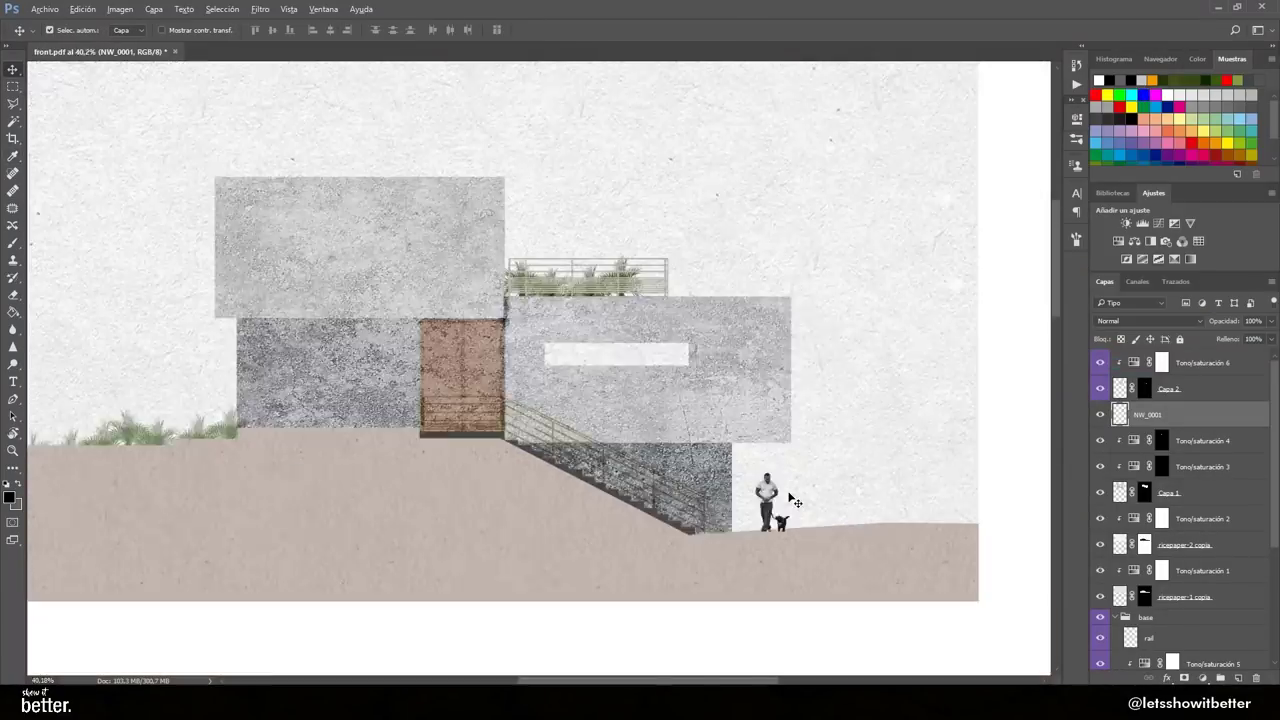
Outline the man's trousers with the lasso, colorize them blue with Hue/Saturation and deselect.
{"action": "scroll", "coordinate": [748, 545], "scroll_direction": "up", "scroll_amount": 6}
{"action": "key", "text": "l"}
{"action": "left_click_drag", "start_coordinate": [920, 617], "coordinate": [633, 665]}
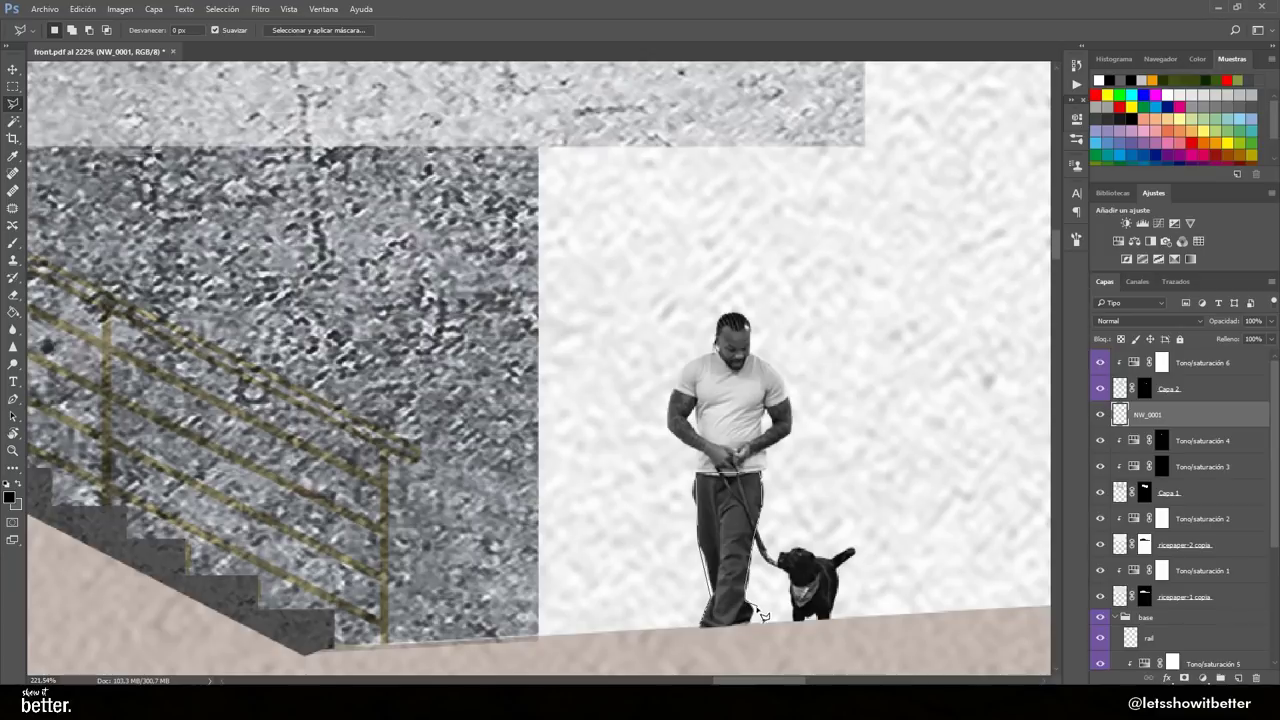
{"action": "key", "text": "ctrl+u"}
{"action": "left_click", "coordinate": [1201, 309]}
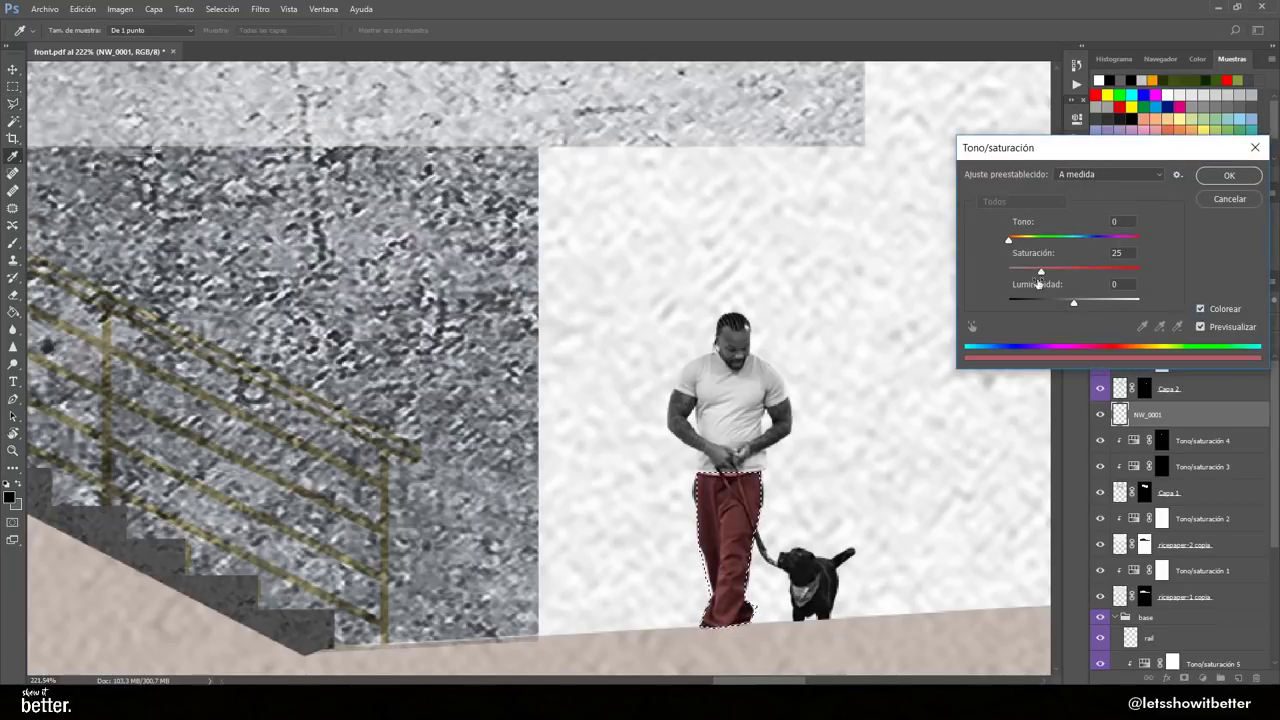
{"action": "scroll", "coordinate": [796, 380], "scroll_direction": "down", "scroll_amount": 5}
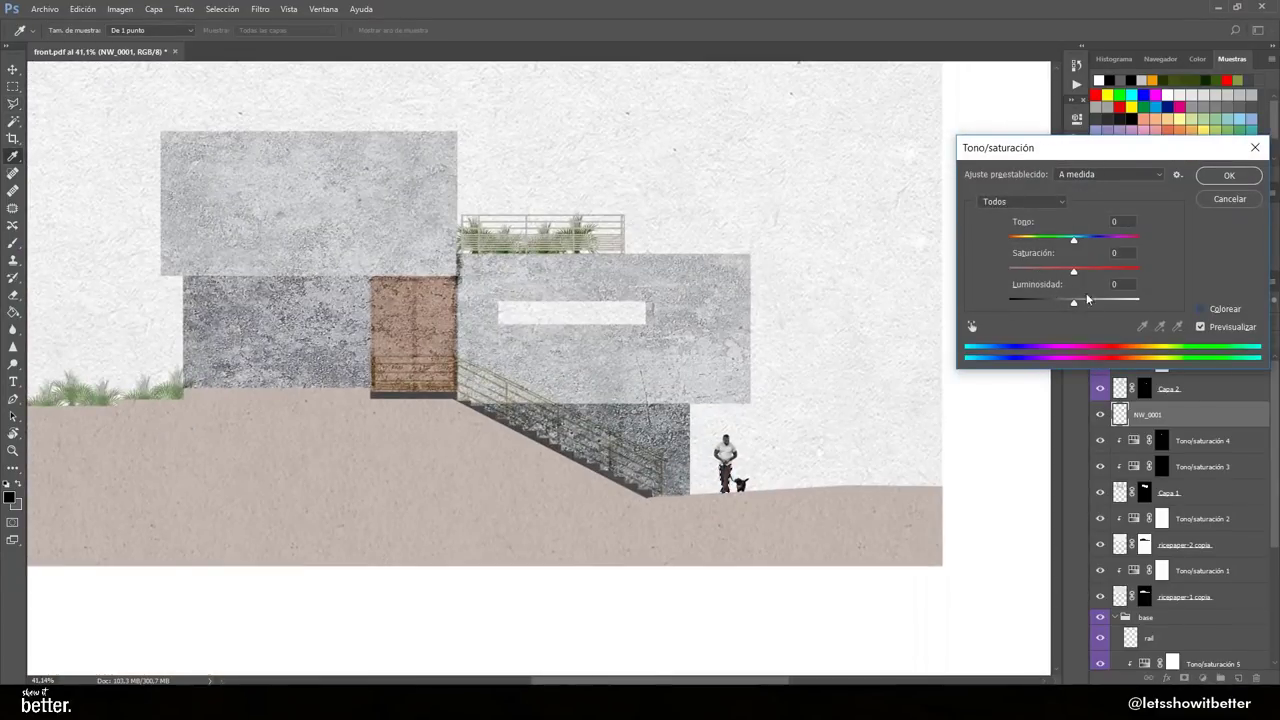
{"action": "left_click_drag", "start_coordinate": [1050, 286], "coordinate": [1078, 260]}
{"action": "left_click_drag", "start_coordinate": [1029, 226], "coordinate": [1150, 227]}
{"action": "left_click_drag", "start_coordinate": [1037, 262], "coordinate": [1026, 288]}
{"action": "left_click", "coordinate": [1231, 185]}
{"action": "key", "text": "ctrl+d"}
Desaturate the NW_0001 figure layer and check the man and dog against the whole facade.
{"action": "key", "text": "v"}
{"action": "scroll", "coordinate": [828, 457], "scroll_direction": "down", "scroll_amount": 3}
{"action": "scroll", "coordinate": [800, 460], "scroll_direction": "up", "scroll_amount": 5}
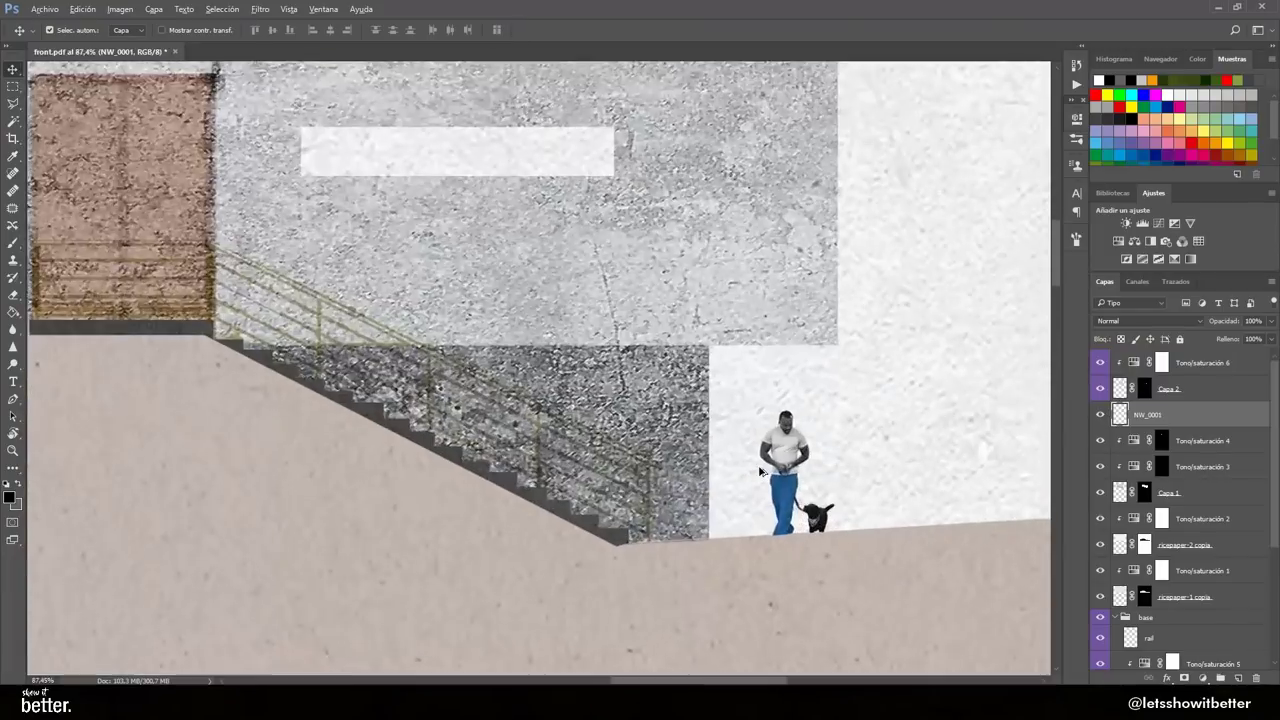
{"action": "scroll", "coordinate": [800, 508], "scroll_direction": "down", "scroll_amount": 4}
{"action": "scroll", "coordinate": [617, 223], "scroll_direction": "up", "scroll_amount": 3}
{"action": "key", "text": "ctrl+shift+u"}
{"action": "scroll", "coordinate": [755, 405], "scroll_direction": "down", "scroll_amount": 2}
{"action": "scroll", "coordinate": [765, 440], "scroll_direction": "up", "scroll_amount": 3}
{"action": "scroll", "coordinate": [788, 468], "scroll_direction": "down", "scroll_amount": 4}
{"action": "scroll", "coordinate": [788, 468], "scroll_direction": "up", "scroll_amount": 2}
{"action": "scroll", "coordinate": [1191, 580], "scroll_direction": "down", "scroll_amount": 5}
{"action": "scroll", "coordinate": [1180, 582], "scroll_direction": "up", "scroll_amount": 5}
Load the ricepaper-2 copia mask as a selection and add a new layer above Tono/saturación 6.
{"action": "left_click", "coordinate": [1204, 363]}
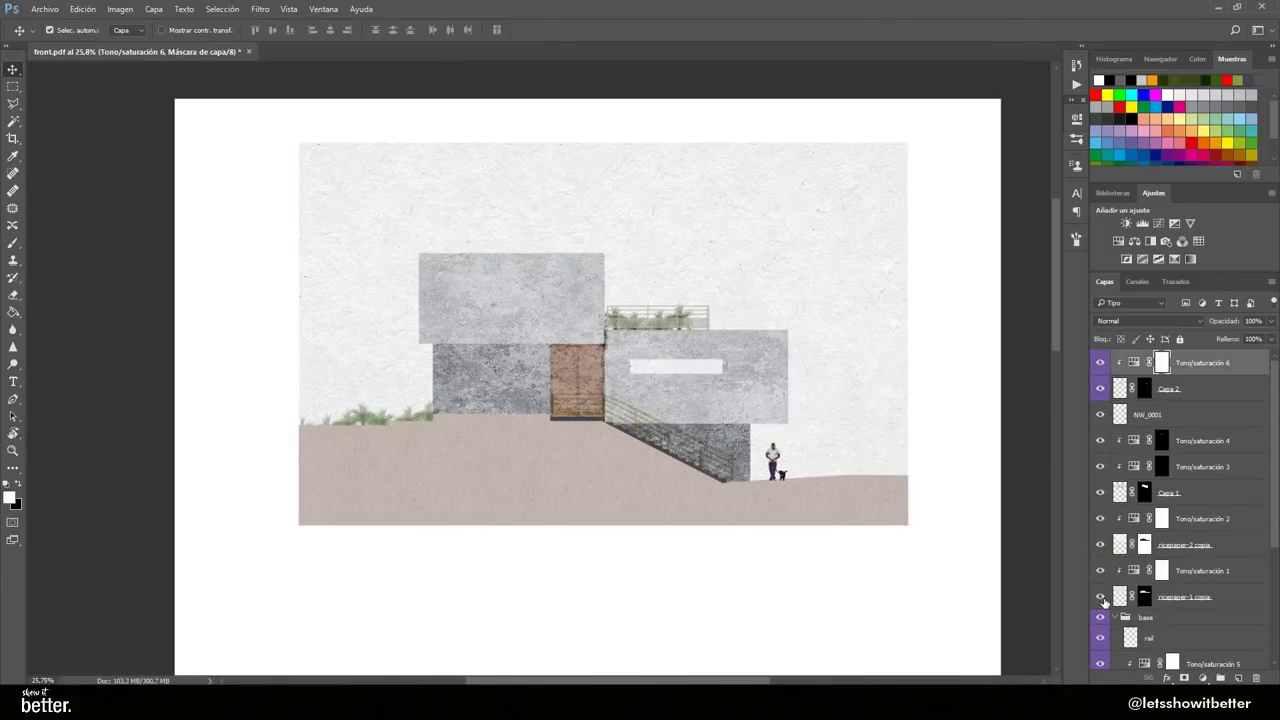
{"action": "scroll", "coordinate": [1102, 590], "scroll_direction": "down", "scroll_amount": 2}
{"action": "scroll", "coordinate": [1102, 560], "scroll_direction": "up", "scroll_amount": 2}
{"action": "left_click", "coordinate": [1101, 493]}
{"action": "left_click", "coordinate": [1101, 493]}
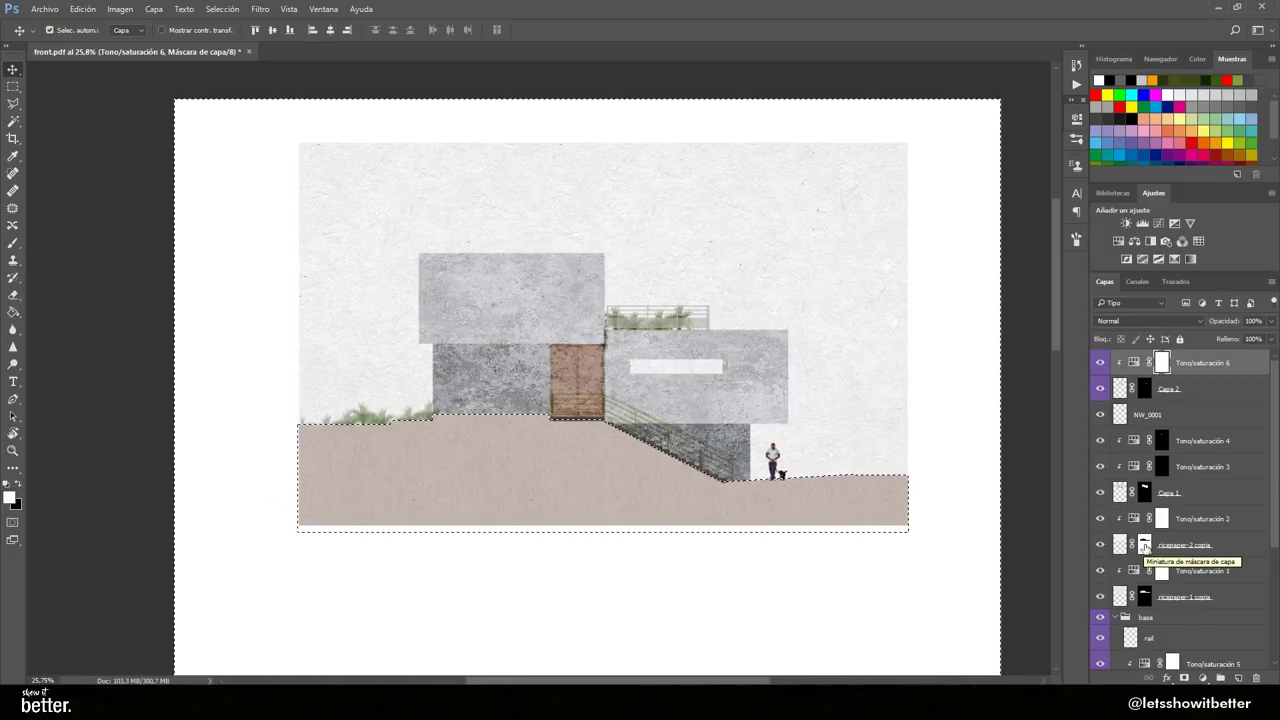
{"action": "left_click", "coordinate": [1238, 678]}
Try the bare tree brush on the new layer beside the lower wall, reducing its size and setting 30% opacity.
{"action": "key", "text": "b"}
{"action": "right_click", "coordinate": [428, 530]}
{"action": "scroll", "coordinate": [557, 546], "scroll_direction": "down", "scroll_amount": 8}
{"action": "scroll", "coordinate": [556, 545], "scroll_direction": "down", "scroll_amount": 1}
{"action": "left_click", "coordinate": [692, 610]}
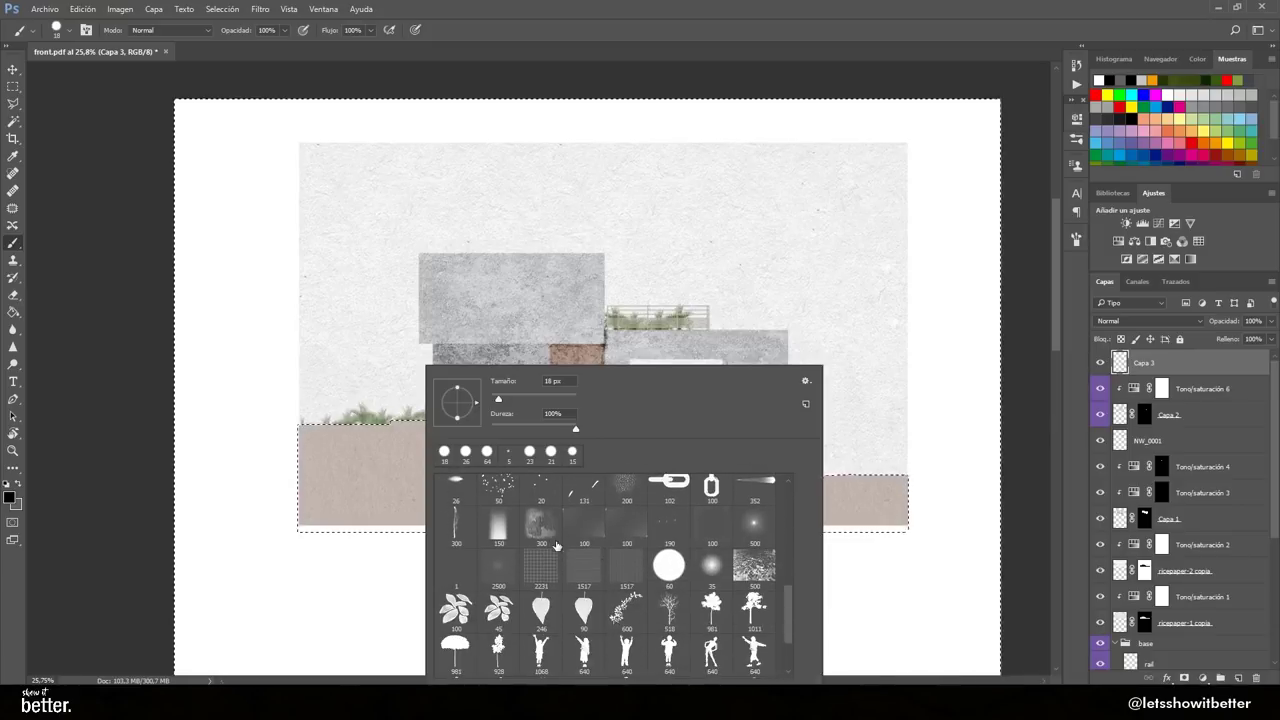
{"action": "left_click", "coordinate": [412, 428]}
{"action": "key", "text": "ctrl+z"}
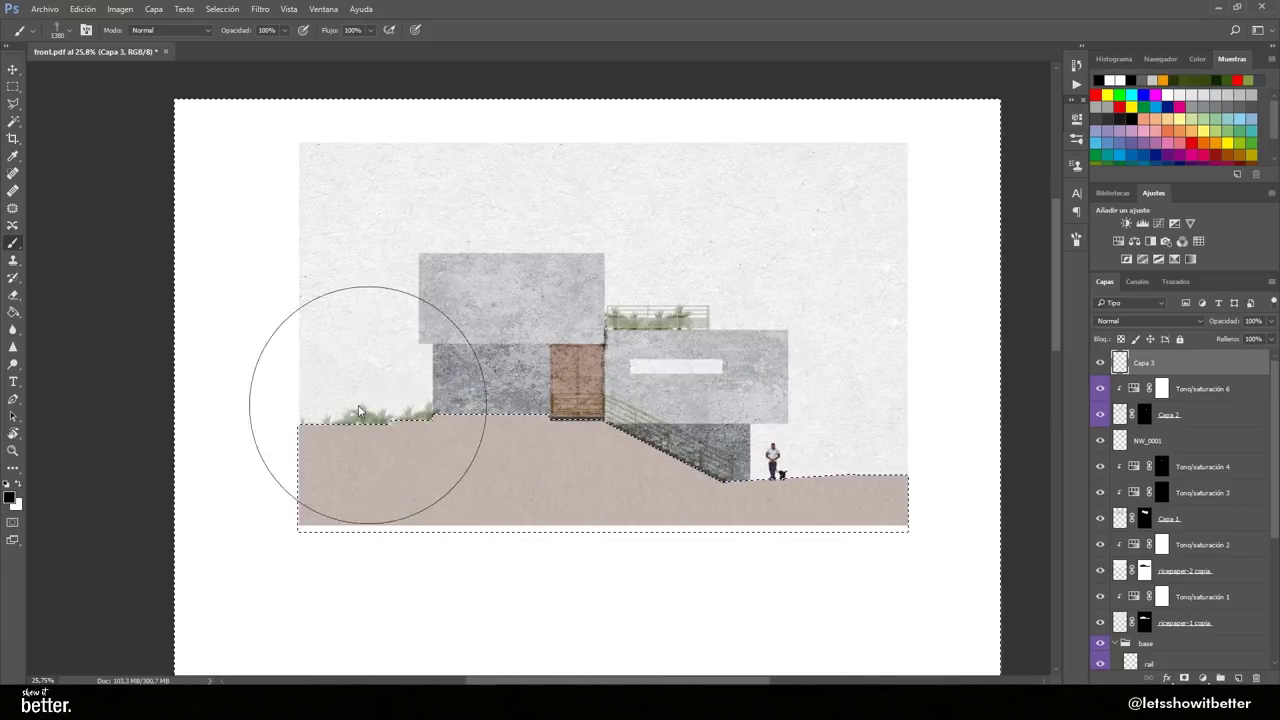
{"action": "left_click", "coordinate": [386, 421], "text": "alt"}
{"action": "key", "text": "d"}
{"action": "left_click", "coordinate": [402, 378]}
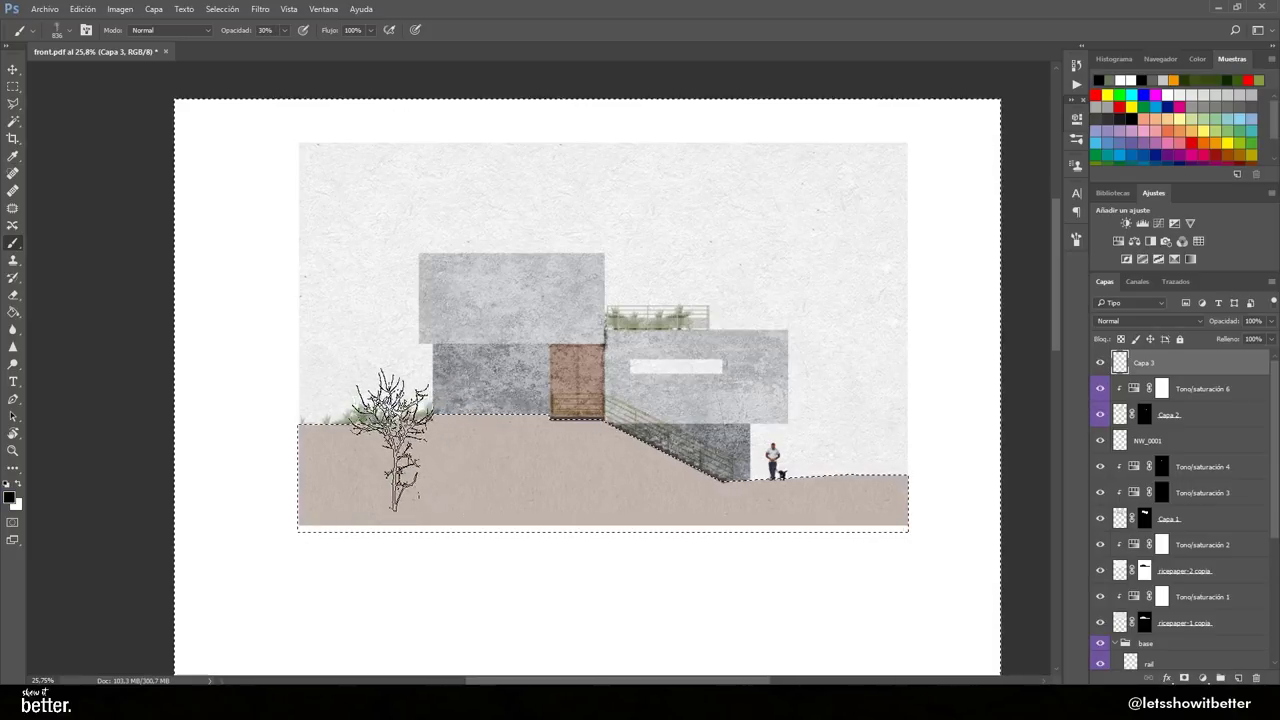
Try a foliage brush enlarged to about 1286 px over the planting beside the lower wall.
{"action": "right_click", "coordinate": [505, 512]}
{"action": "scroll", "coordinate": [697, 558], "scroll_direction": "up", "scroll_amount": 5}
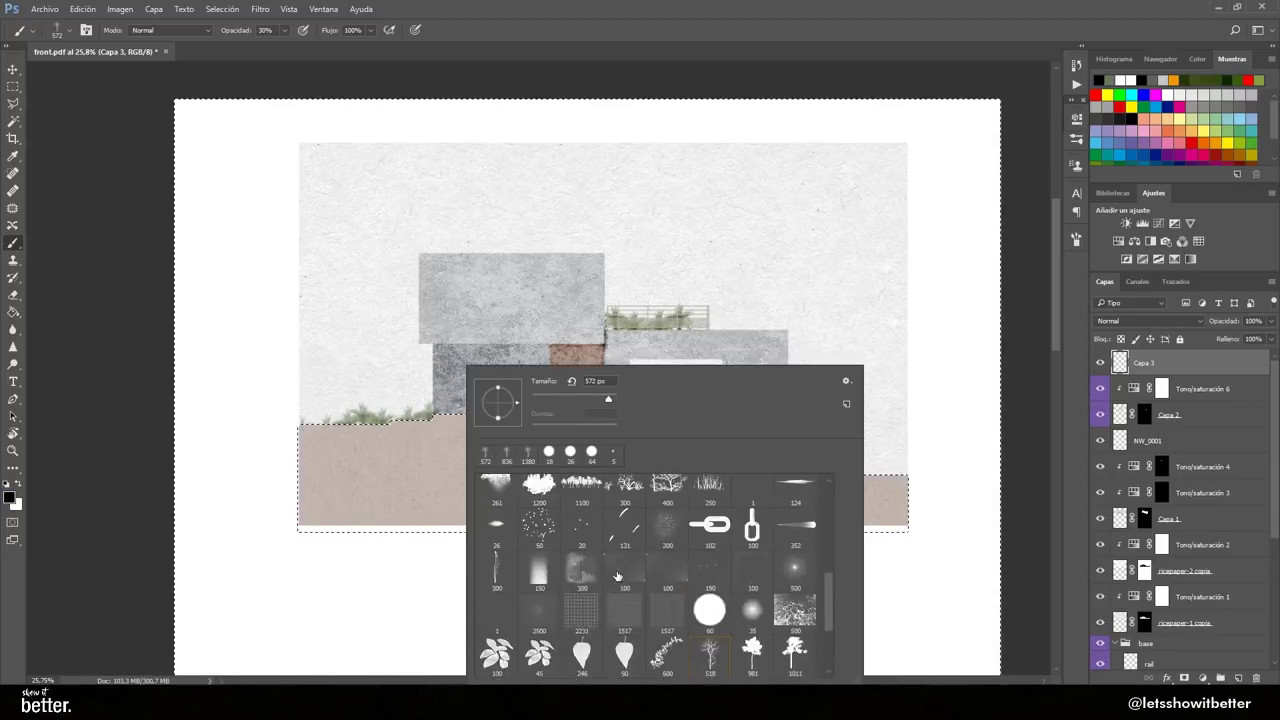
{"action": "left_click", "coordinate": [425, 467]}
{"action": "key", "text": "bracketright"}
{"action": "key", "text": "bracketright"}
{"action": "key", "text": "bracketright"}
{"action": "key", "text": "bracketright"}
{"action": "key", "text": "bracketright"}
{"action": "key", "text": "bracketright"}
{"action": "key", "text": "bracketright"}
{"action": "key", "text": "bracketright"}
{"action": "key", "text": "bracketright"}
{"action": "key", "text": "bracketright"}
{"action": "key", "text": "bracketright"}
{"action": "key", "text": "bracketright"}
{"action": "key", "text": "bracketright"}
{"action": "left_click", "coordinate": [385, 387]}
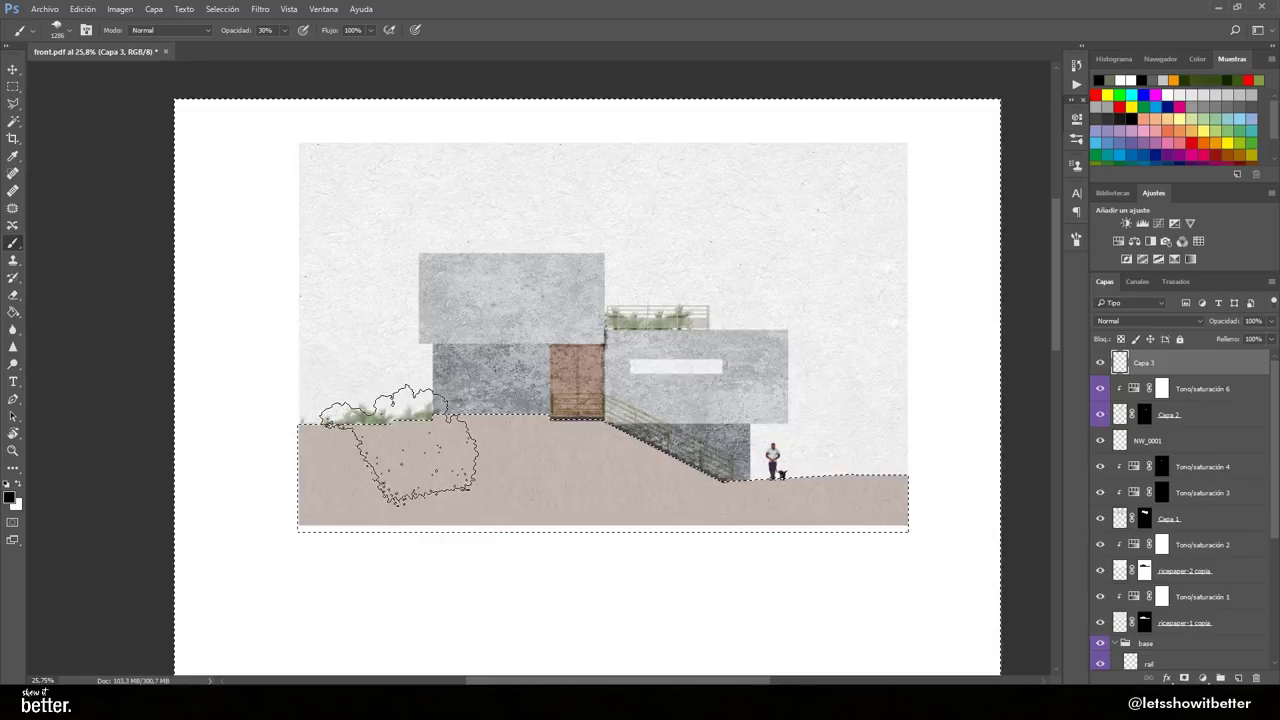
Choose the conifer treeline brush and enlarge it to about 3103 px.
{"action": "right_click", "coordinate": [449, 472]}
{"action": "double_click", "coordinate": [505, 595]}
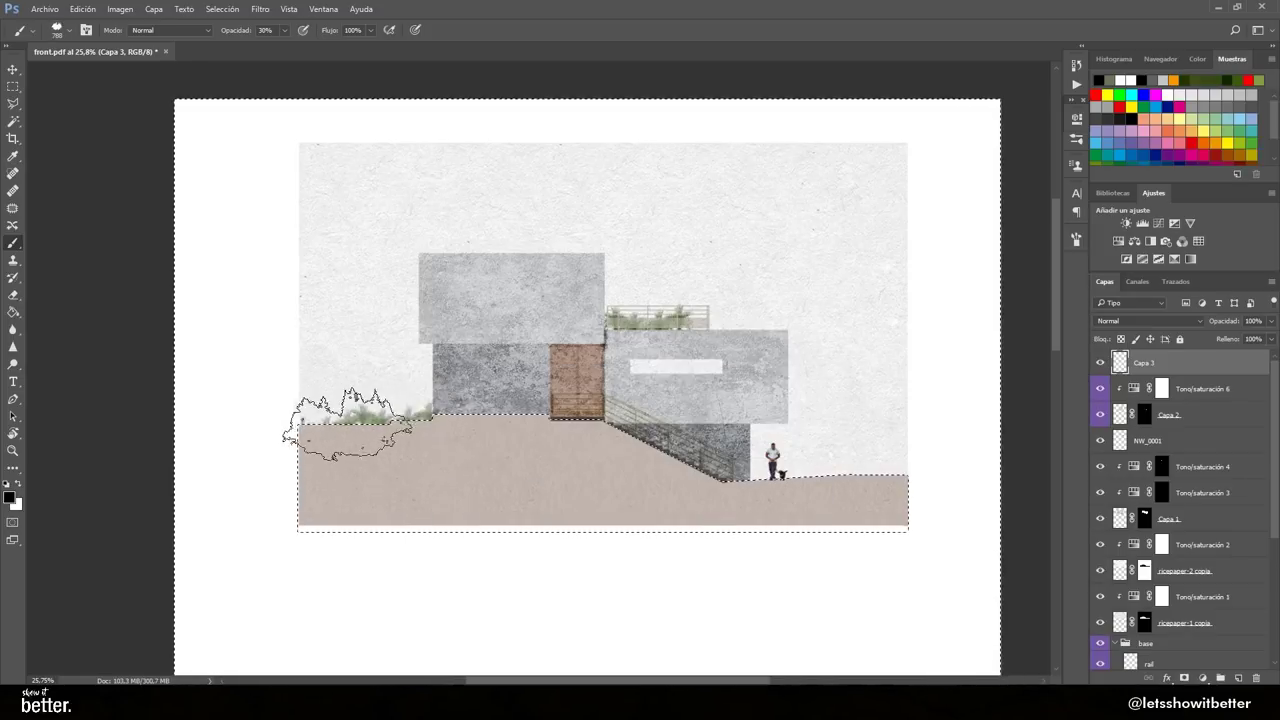
{"action": "key", "text": "ctrl+z"}
{"action": "key", "text": "bracketright"}
{"action": "key", "text": "bracketright"}
{"action": "key", "text": "bracketright"}
{"action": "key", "text": "bracketright"}
{"action": "key", "text": "bracketright"}
{"action": "key", "text": "bracketright"}
{"action": "key", "text": "bracketright"}
{"action": "key", "text": "bracketright"}
{"action": "key", "text": "bracketright"}
{"action": "key", "text": "bracketright"}
{"action": "key", "text": "bracketright"}
{"action": "key", "text": "bracketright"}
{"action": "key", "text": "bracketright"}
{"action": "key", "text": "bracketright"}
{"action": "key", "text": "bracketright"}
{"action": "key", "text": "bracketright"}
{"action": "key", "text": "bracketright"}
{"action": "key", "text": "bracketright"}
Try stamping the conifer treeline across the facade at 30% brush opacity and undo the stamps.
{"action": "left_click", "coordinate": [732, 460]}
{"action": "left_click", "coordinate": [598, 408]}
{"action": "left_click", "coordinate": [443, 410]}
{"action": "key", "text": "ctrl+alt+z"}
{"action": "key", "text": "ctrl+alt+z"}
{"action": "key", "text": "ctrl+alt+z"}
Stamp a black conifer treeline across the full width of the scene at 100% brush opacity.
{"action": "key", "text": "0"}
{"action": "left_click", "coordinate": [760, 486]}
{"action": "left_click", "coordinate": [612, 416]}
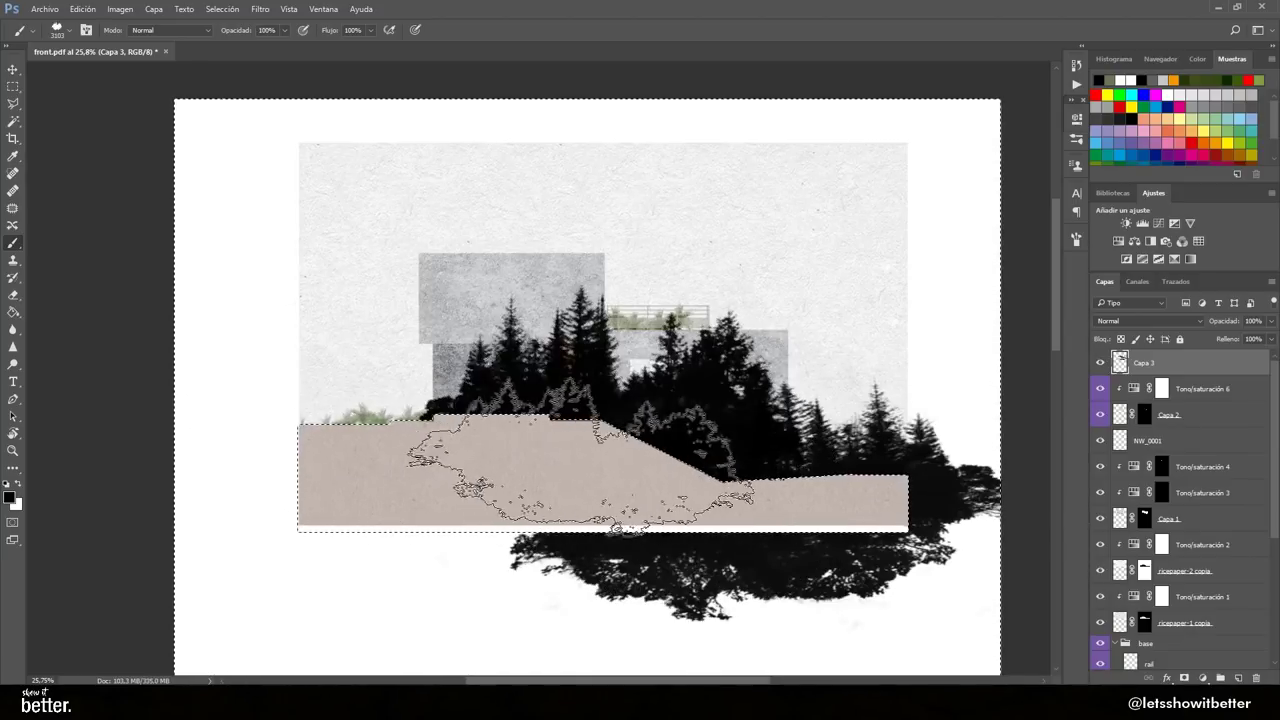
{"action": "left_click", "coordinate": [420, 430]}
{"action": "left_click", "coordinate": [370, 450]}
Deselect the area and lower the treeline layer's opacity to 22%.
{"action": "key", "text": "v"}
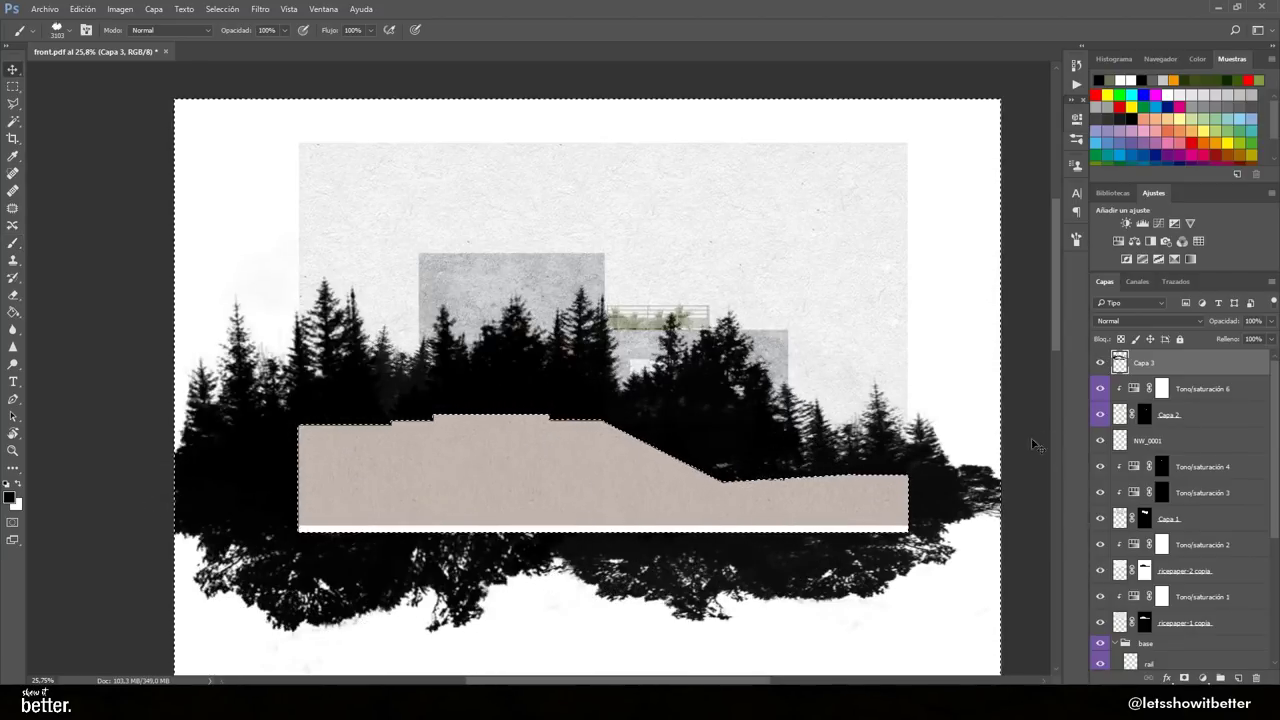
{"action": "key", "text": "v"}
{"action": "key", "text": "ctrl+d"}
{"action": "key", "text": "2"}
{"action": "key", "text": "2"}
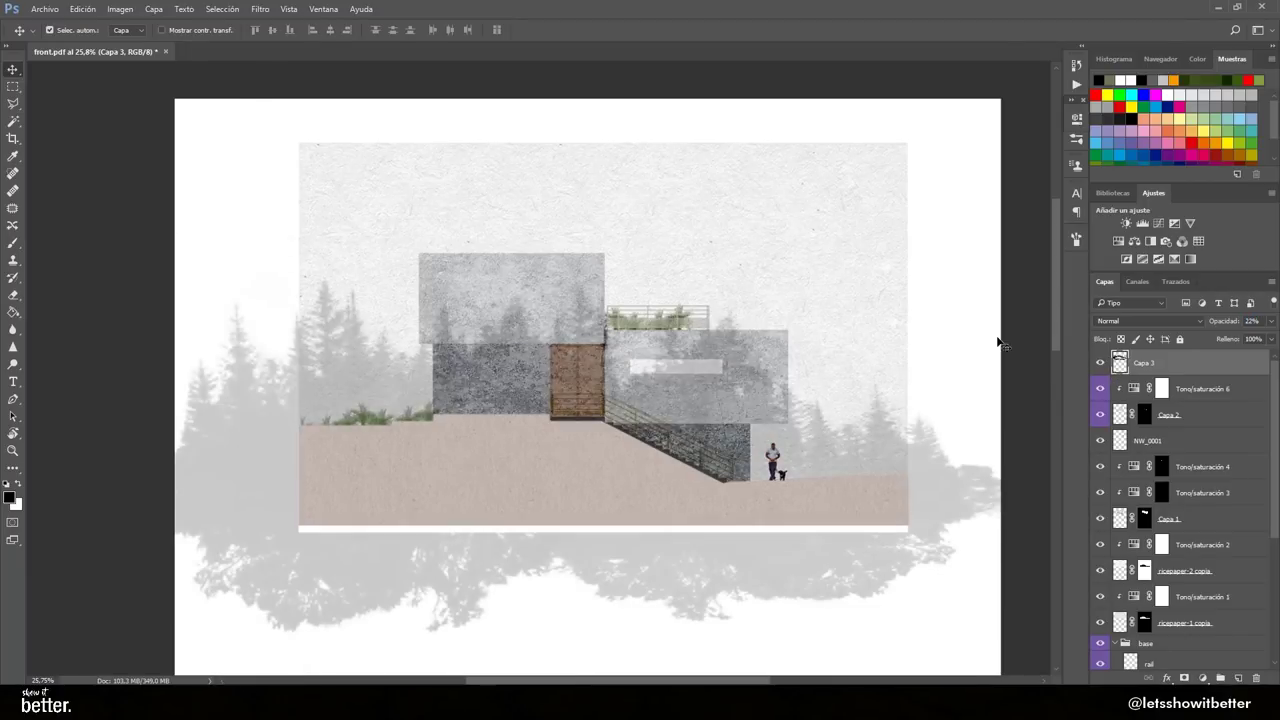
Move the treeline layer down the stack below the facade texture layers and set its opacity to 16%.
{"action": "left_click_drag", "start_coordinate": [1135, 377], "coordinate": [1205, 647]}
{"action": "left_click", "coordinate": [1097, 642]}
{"action": "left_click", "coordinate": [1096, 642]}
{"action": "left_click_drag", "start_coordinate": [1092, 327], "coordinate": [1103, 328]}
Load the mask of layer Capa 1 as a selection and use it to add a layer mask to the treeline layer Capa 3.
{"action": "scroll", "coordinate": [1121, 592], "scroll_direction": "down", "scroll_amount": 1}
{"action": "scroll", "coordinate": [1150, 560], "scroll_direction": "up", "scroll_amount": 5}
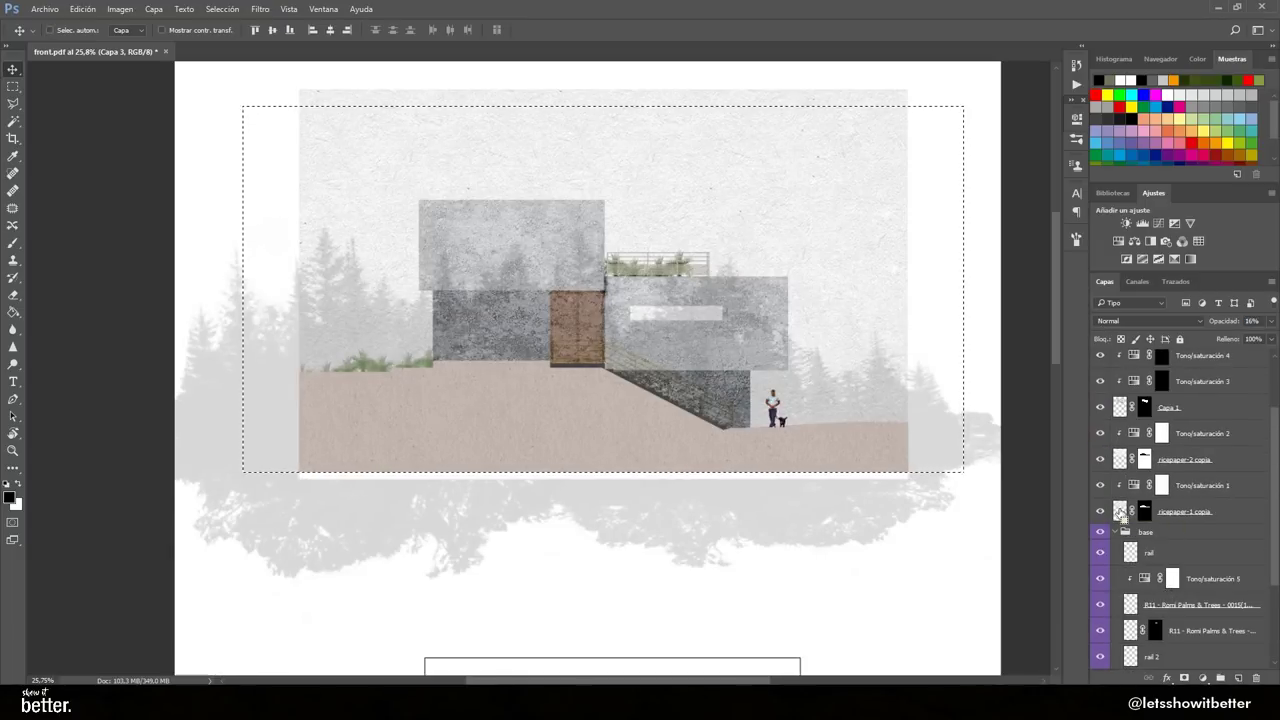
{"action": "key", "text": "ctrl"}
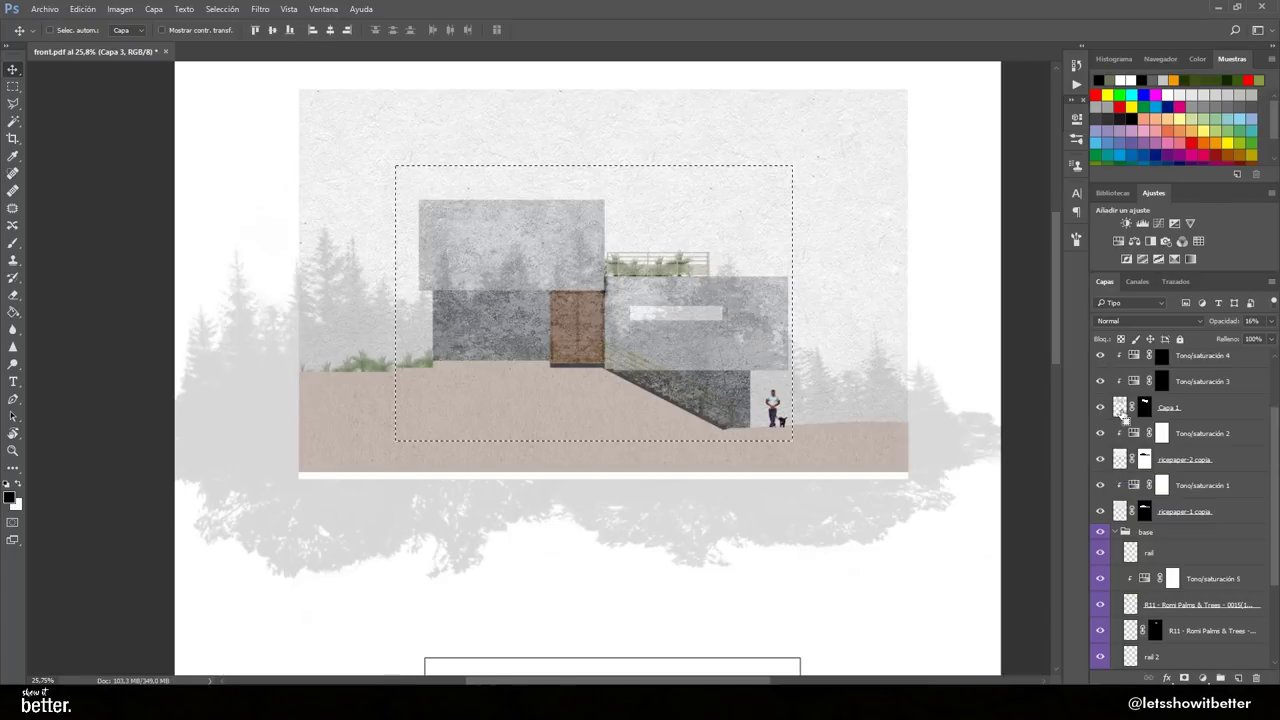
{"action": "scroll", "coordinate": [1122, 435], "scroll_direction": "up", "scroll_amount": 3}
{"action": "scroll", "coordinate": [1118, 553], "scroll_direction": "down", "scroll_amount": 1}
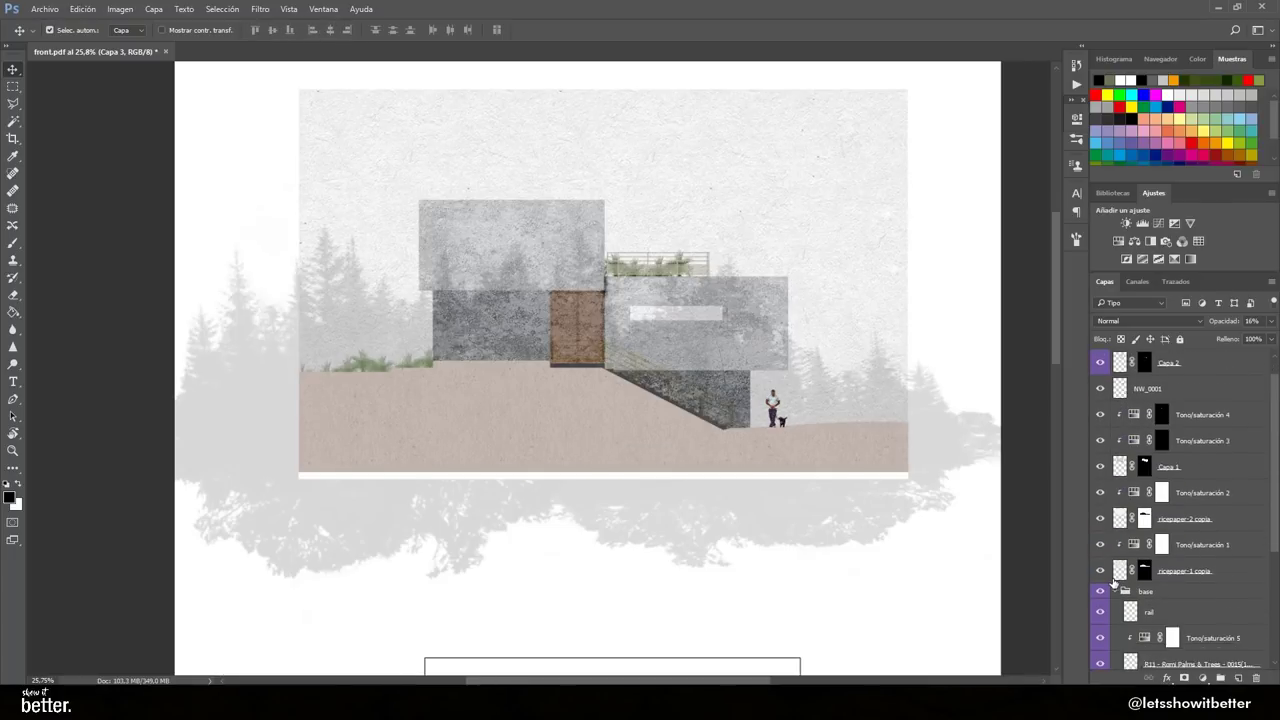
{"action": "scroll", "coordinate": [1117, 574], "scroll_direction": "up", "scroll_amount": 1}
{"action": "left_click", "coordinate": [1101, 441]}
{"action": "left_click", "coordinate": [1101, 441]}
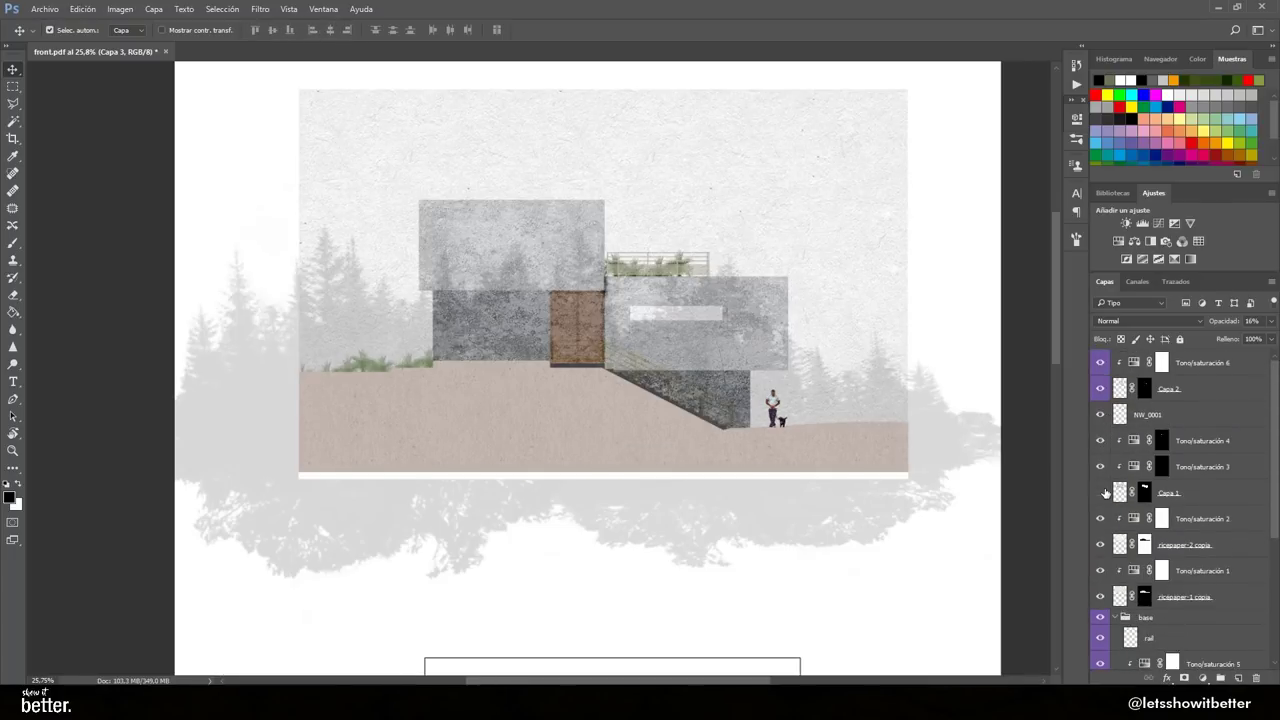
{"action": "left_click", "coordinate": [1144, 496], "text": "ctrl"}
{"action": "scroll", "coordinate": [1150, 560], "scroll_direction": "down", "scroll_amount": 8}
{"action": "left_click", "coordinate": [1185, 678]}
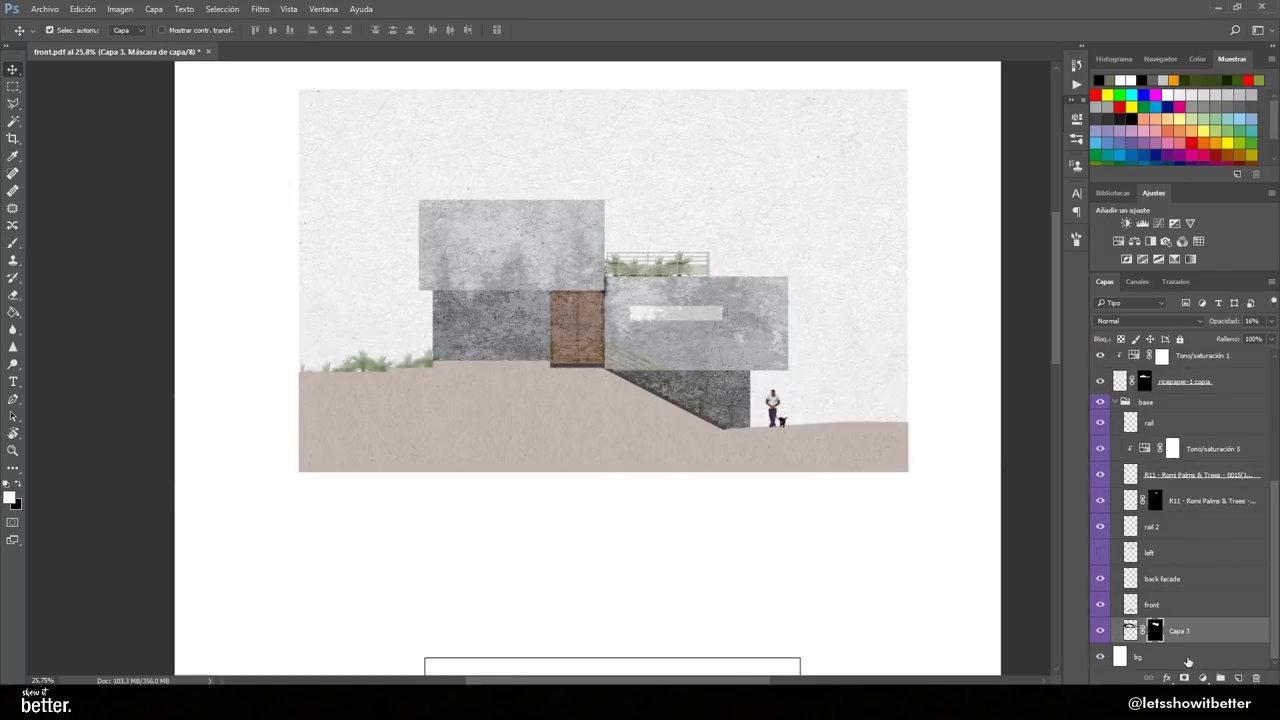
Invert the treeline layer's mask and paint out the trees in the blank area below the facade.
{"action": "left_click", "coordinate": [1155, 630], "text": "shift"}
{"action": "key", "text": "m"}
{"action": "mouse_move", "coordinate": [991, 619]}
{"action": "left_mouse_down"}
{"action": "mouse_move", "coordinate": [106, 457]}
{"action": "mouse_move", "coordinate": [108, 471]}
{"action": "left_mouse_up"}
{"action": "key", "text": "b"}
{"action": "right_click", "coordinate": [401, 497]}
{"action": "double_click", "coordinate": [401, 497]}
{"action": "mouse_move", "coordinate": [306, 537]}
{"action": "left_mouse_down"}
{"action": "mouse_move", "coordinate": [509, 571]}
{"action": "mouse_move", "coordinate": [951, 557]}
{"action": "mouse_move", "coordinate": [953, 518]}
{"action": "left_mouse_up"}
{"action": "key", "text": "ctrl+d"}
Mask out the part of the treeline that extends past the facade's right edge.
{"action": "key", "text": "m"}
{"action": "left_click_drag", "start_coordinate": [958, 383], "coordinate": [1022, 213]}
{"action": "key", "text": "b"}
{"action": "left_click_drag", "start_coordinate": [960, 395], "coordinate": [931, 434]}
{"action": "key", "text": "ctrl+d"}
Mask out the part of the treeline that extends past the facade's left edge and clear the selection.
{"action": "key", "text": "m"}
{"action": "left_click_drag", "start_coordinate": [299, 479], "coordinate": [127, 136]}
{"action": "key", "text": "b"}
{"action": "left_click_drag", "start_coordinate": [237, 330], "coordinate": [123, 477]}
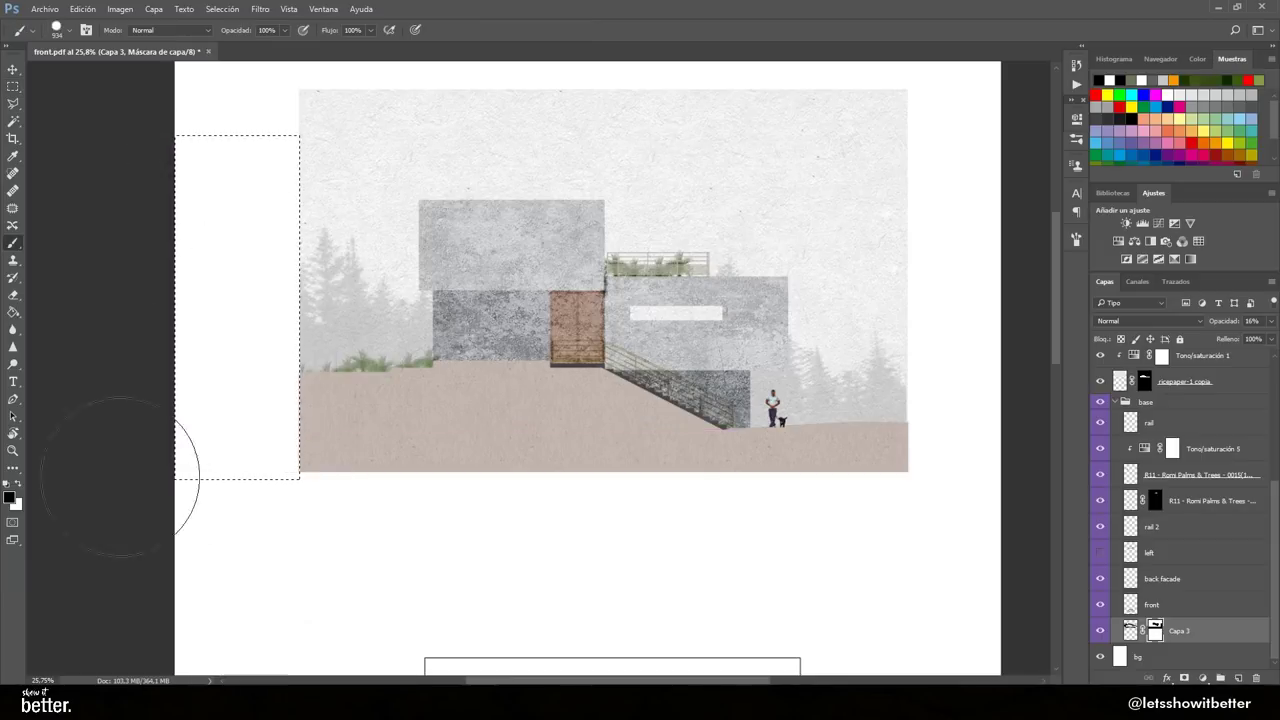
{"action": "key", "text": "ctrl+d"}
Raise the treeline layer's opacity to 73%.
{"action": "key", "text": "v"}
{"action": "scroll", "coordinate": [371, 486], "scroll_direction": "down", "scroll_amount": 5}
{"action": "scroll", "coordinate": [433, 395], "scroll_direction": "up", "scroll_amount": 4}
{"action": "left_click_drag", "start_coordinate": [1228, 322], "coordinate": [1266, 321]}
Colorize the trees of layer Capa 3 in a muted dusty pink with a Hue/Saturation adjustment.
{"action": "left_click", "coordinate": [1131, 633]}
{"action": "key", "text": "ctrl+u"}
{"action": "left_click", "coordinate": [1201, 309]}
{"action": "left_click_drag", "start_coordinate": [1051, 285], "coordinate": [1070, 285]}
{"action": "left_click_drag", "start_coordinate": [1035, 227], "coordinate": [1018, 260]}
{"action": "left_click_drag", "start_coordinate": [1027, 288], "coordinate": [1212, 220]}
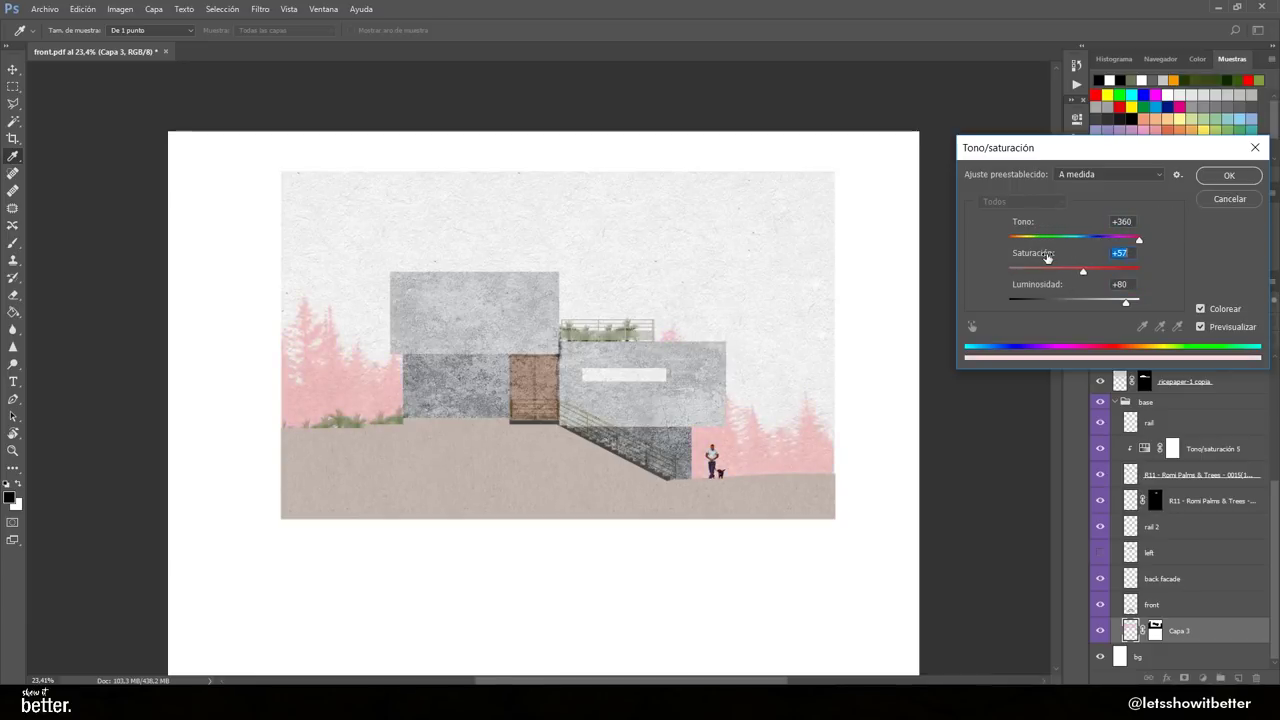
{"action": "left_click_drag", "start_coordinate": [1038, 286], "coordinate": [1032, 258]}
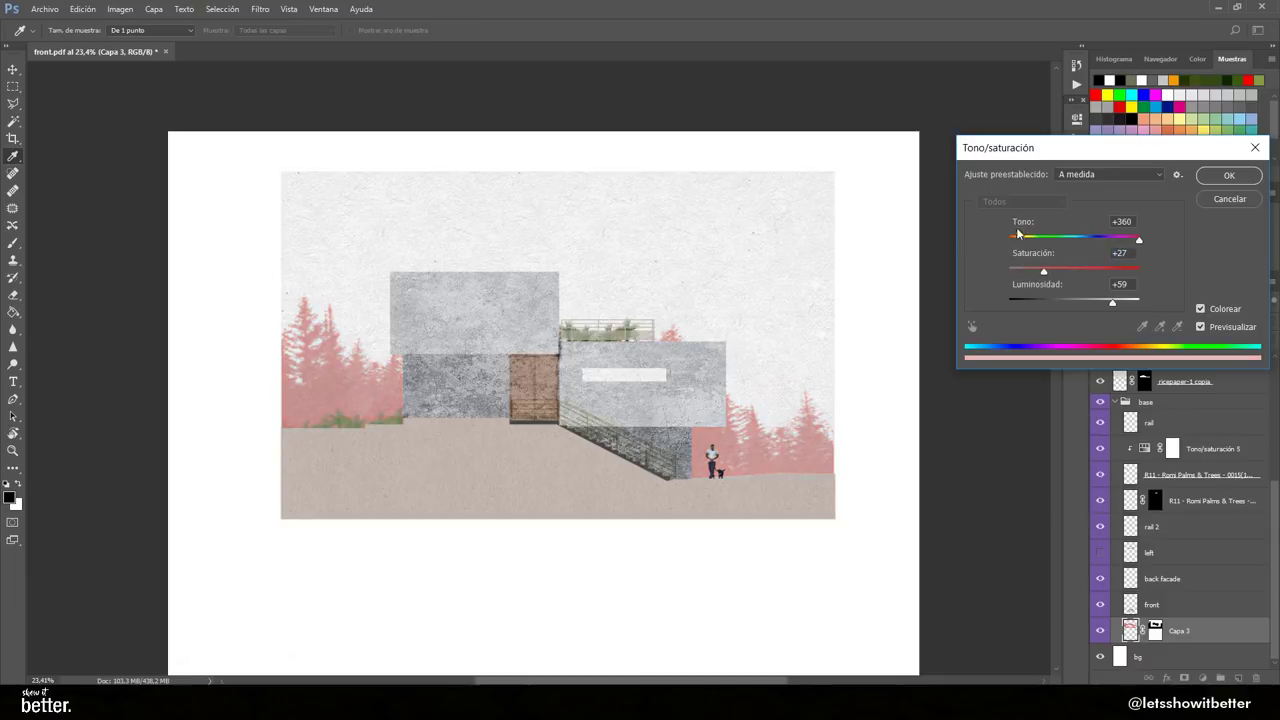
{"action": "left_click_drag", "start_coordinate": [757, 190], "coordinate": [876, 175]}
{"action": "left_click_drag", "start_coordinate": [1040, 289], "coordinate": [1029, 264]}
{"action": "left_click", "coordinate": [1238, 177]}
{"action": "scroll", "coordinate": [551, 400], "scroll_direction": "down", "scroll_amount": 7}
{"action": "scroll", "coordinate": [590, 150], "scroll_direction": "up", "scroll_amount": 12}
{"action": "left_click_drag", "start_coordinate": [578, 306], "coordinate": [627, 375]}
{"action": "scroll", "coordinate": [630, 397], "scroll_direction": "down", "scroll_amount": 1}
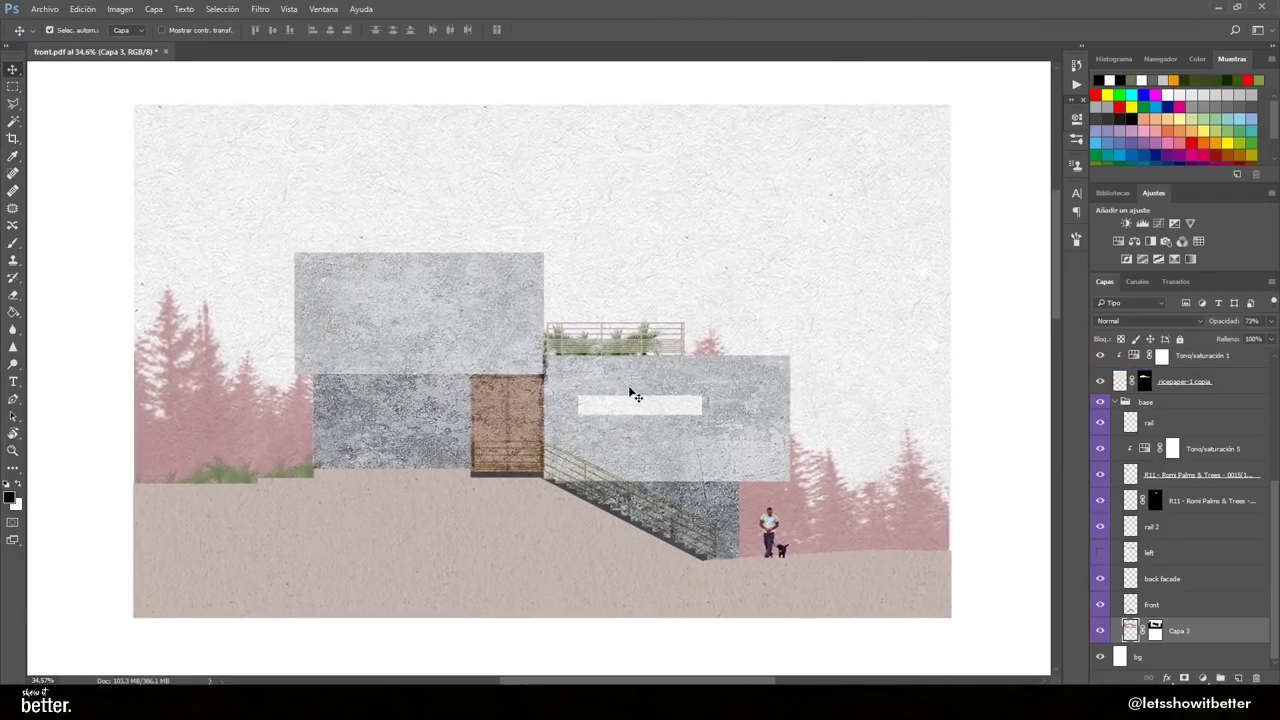